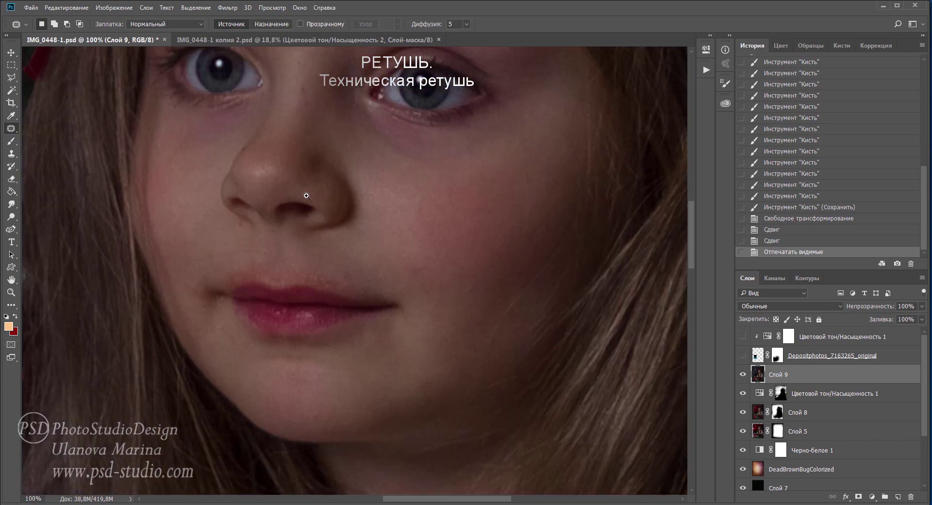
- Patch away the blemishes beside the lip and on the cheek
click(306, 196)
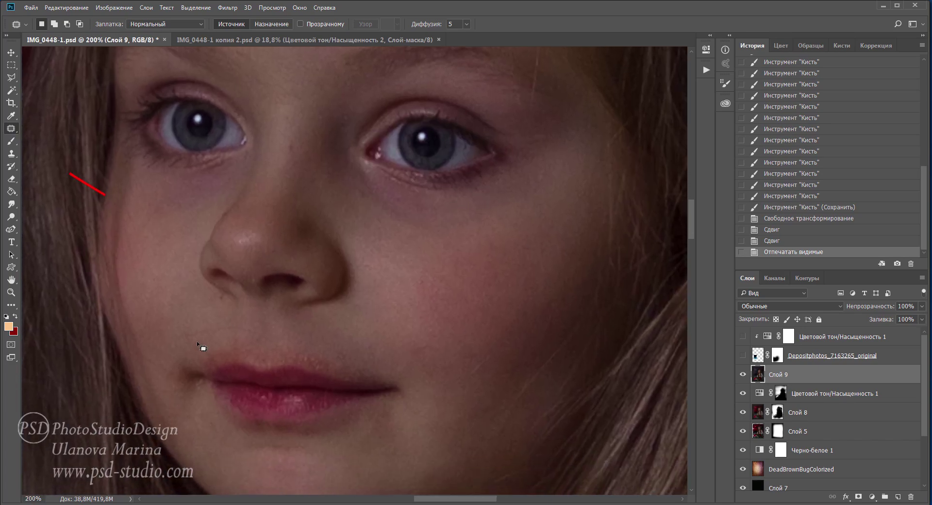
mouse_move(199, 333)
mouse_down()
mouse_move(184, 340)
mouse_move(225, 306)
mouse_up()
key(ctrl+d)
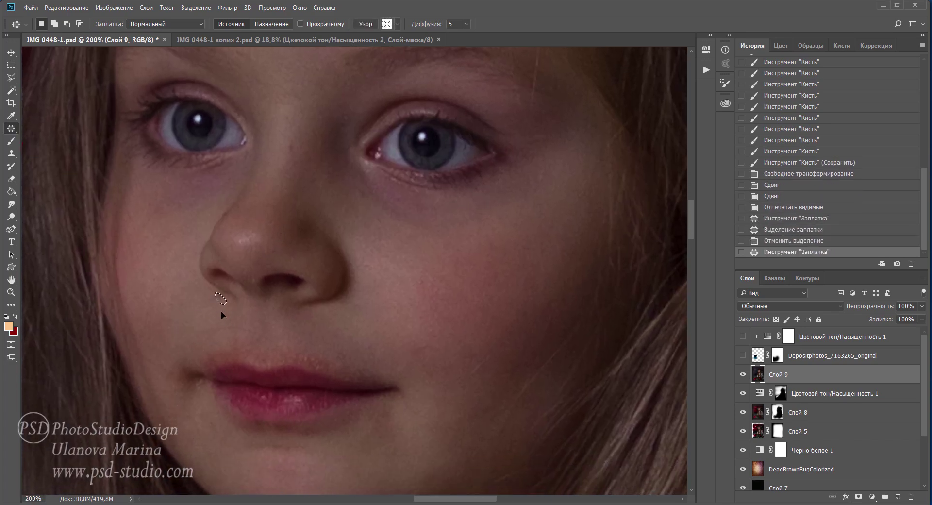
mouse_move(197, 335)
mouse_down()
mouse_move(212, 331)
mouse_move(200, 335)
mouse_up()
mouse_move(214, 333)
mouse_down()
mouse_move(249, 315)
mouse_move(429, 359)
mouse_move(212, 354)
mouse_move(335, 318)
mouse_move(316, 371)
mouse_move(355, 368)
mouse_up()
key(ctrl+d)
key(ctrl+d)
key(ctrl+d)
key(ctrl+d)
- Patch the under-eye shadow, a spot between the eyes and the lip corner
key(ctrl+d)
mouse_move(292, 152)
mouse_down()
mouse_move(340, 135)
mouse_move(287, 114)
mouse_up()
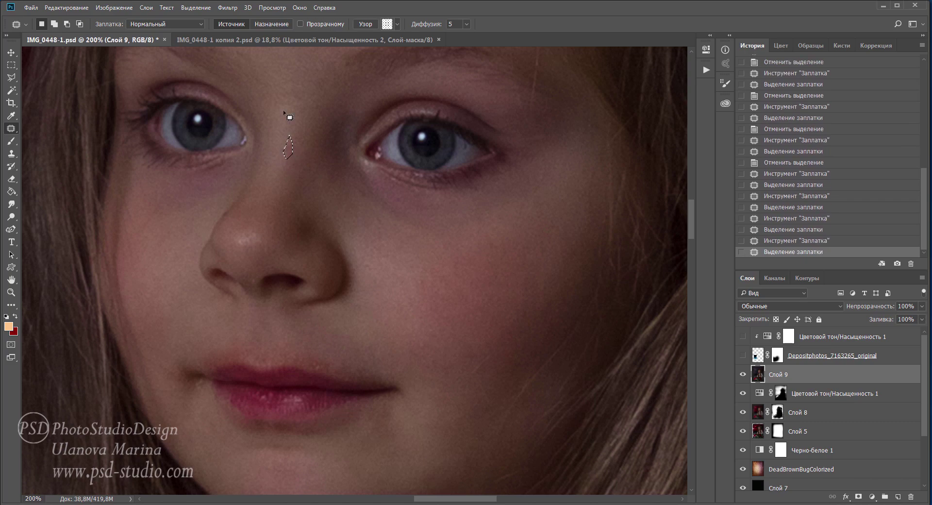
key(ctrl+d)
mouse_move(350, 189)
mouse_down()
mouse_move(370, 207)
mouse_move(461, 159)
mouse_move(474, 192)
mouse_move(285, 233)
mouse_up()
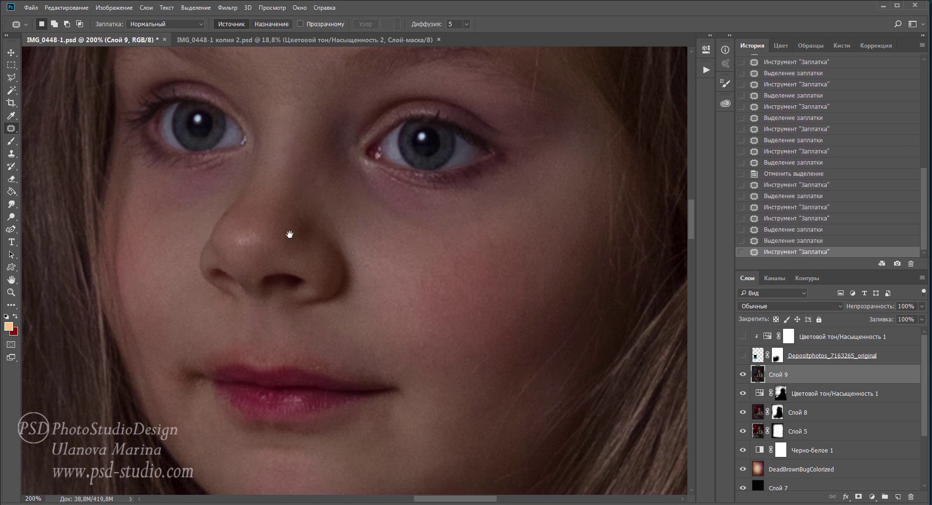
scroll(285, 233, down, 1)
mouse_move(199, 356)
mouse_down()
mouse_move(210, 368)
mouse_move(333, 343)
mouse_move(484, 395)
mouse_up()
key(ctrl+d)
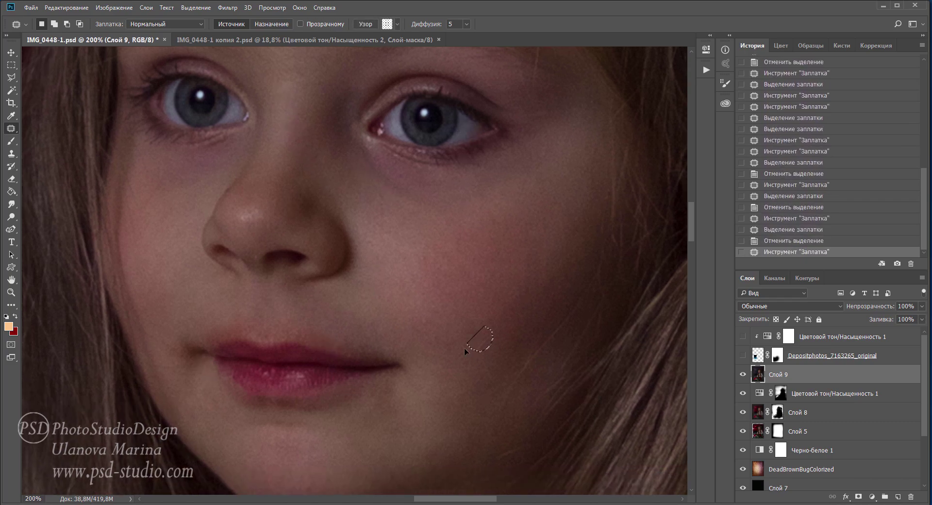
- Patch the remaining spots near the lips, under the eyes and on the forehead
scroll(484, 395, down, 5)
mouse_move(392, 360)
mouse_down()
mouse_move(409, 365)
mouse_move(393, 362)
mouse_up()
drag(400, 367, 402, 246)
key(ctrl+d)
scroll(369, 238, up, 5)
mouse_move(310, 151)
mouse_down()
mouse_move(294, 160)
mouse_move(304, 192)
mouse_move(389, 229)
mouse_up()
key(ctrl+d)
drag(207, 233, 254, 260)
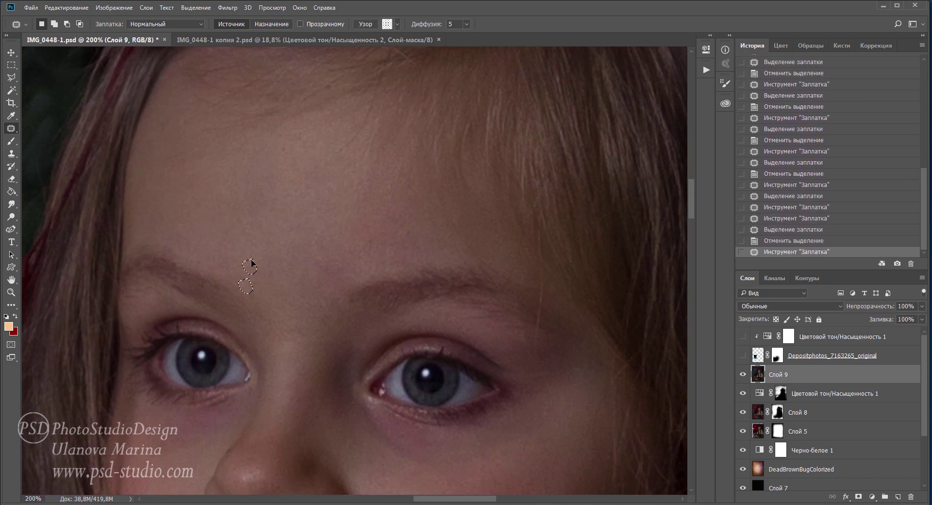
key(ctrl+d)
drag(357, 250, 354, 223)
- Save the retouched document
scroll(389, 233, down, 4)
scroll(389, 233, right, 4)
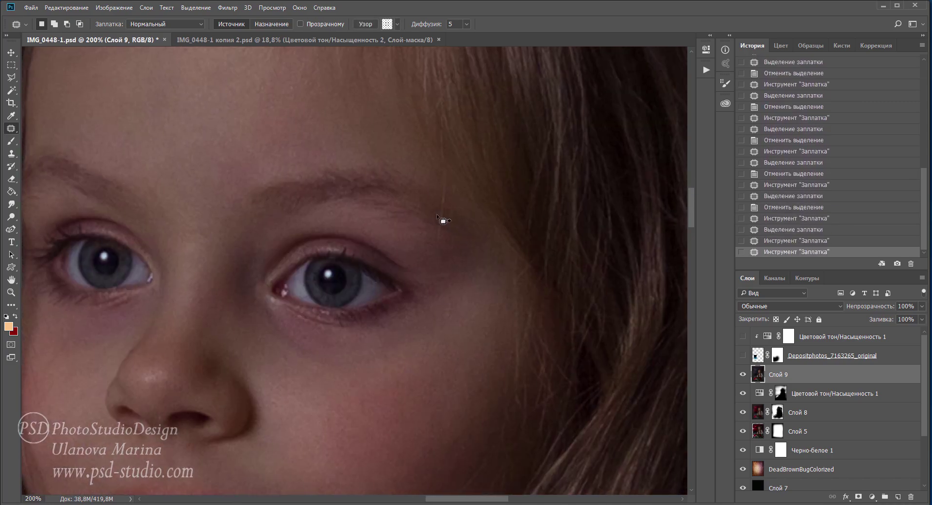
key(ctrl+s)
scroll(360, 200, down, 5)
scroll(343, 222, down, 5)
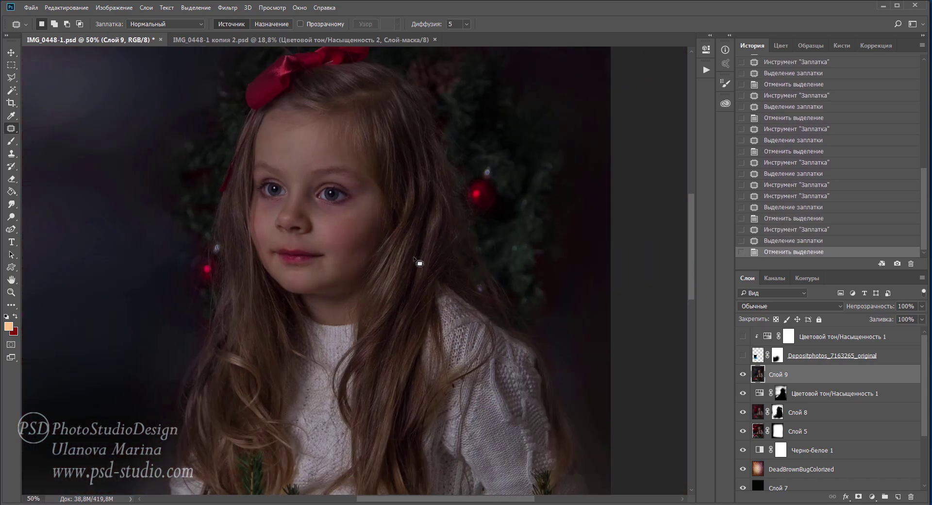
- Duplicate Слой 9 and give the copy a Gaussian Blur with radius 13
key(v)
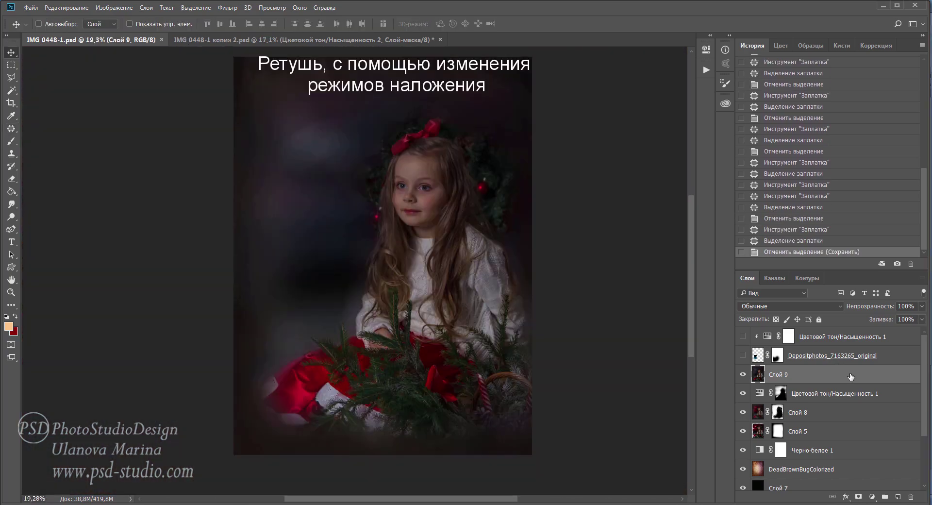
drag(851, 376, 899, 494)
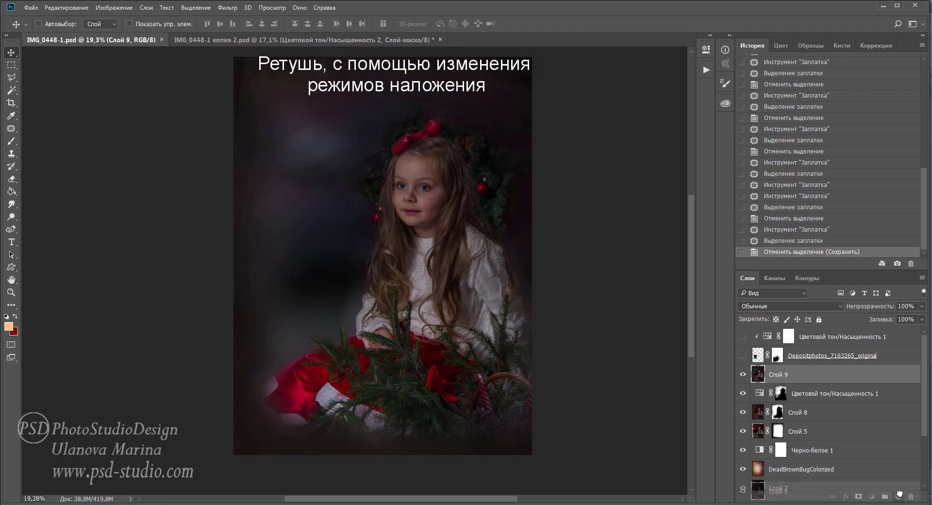
click(227, 8)
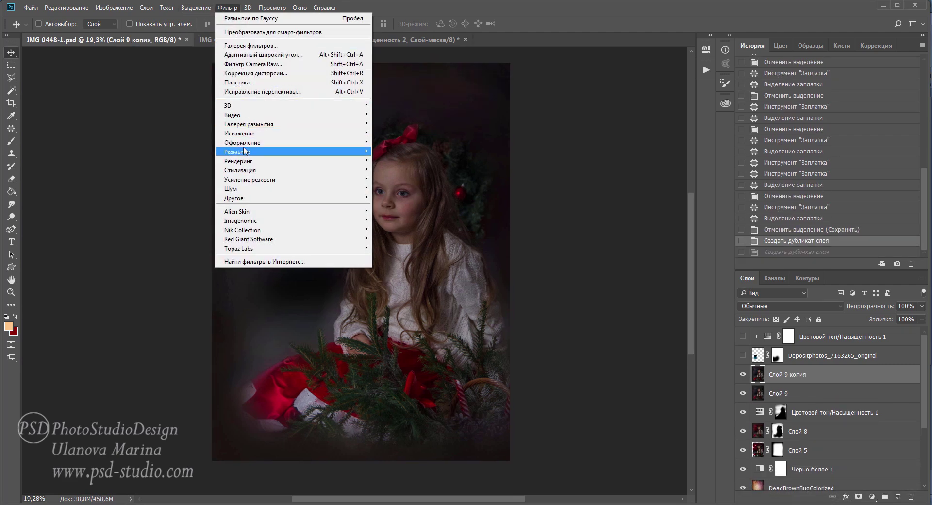
mouse_move(240, 151)
click(160, 198)
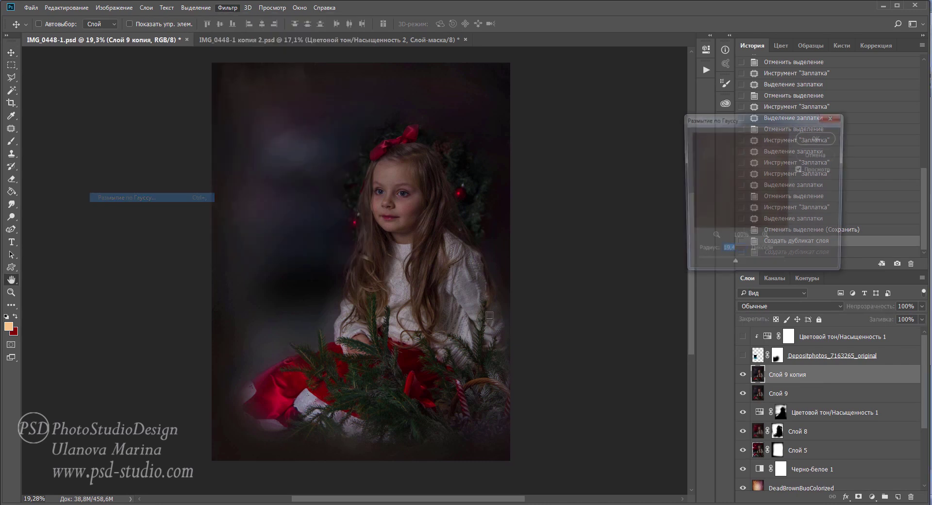
drag(733, 267, 726, 267)
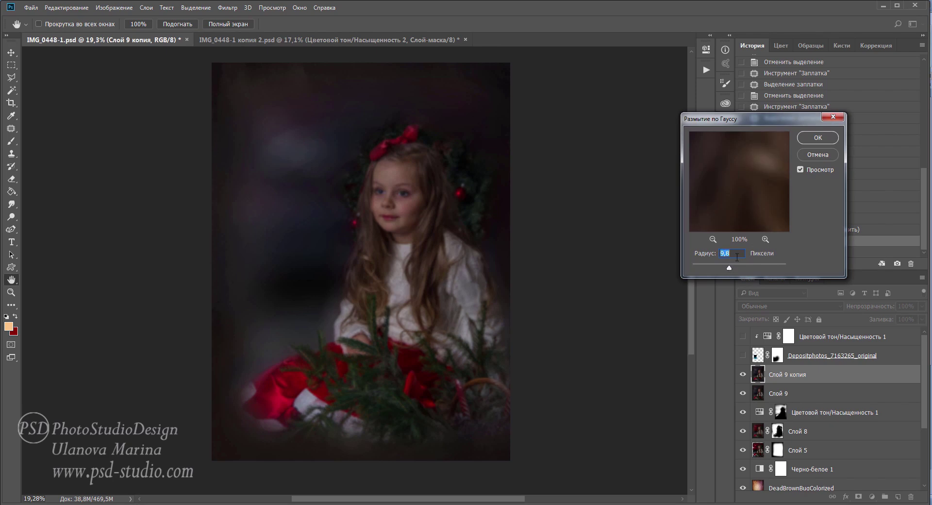
text(13)
click(813, 139)
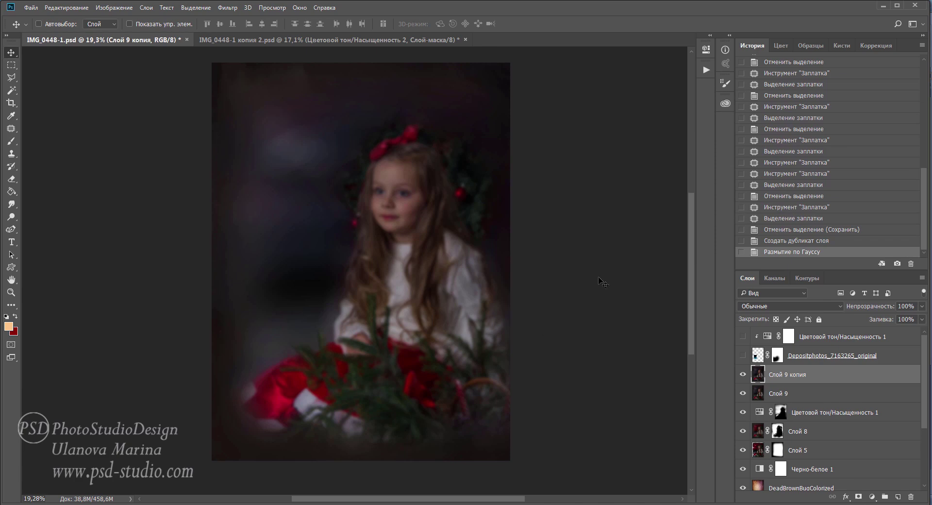
- Set the blurred copy to 50% opacity in Затемнение blend mode
click(914, 307)
text(50)
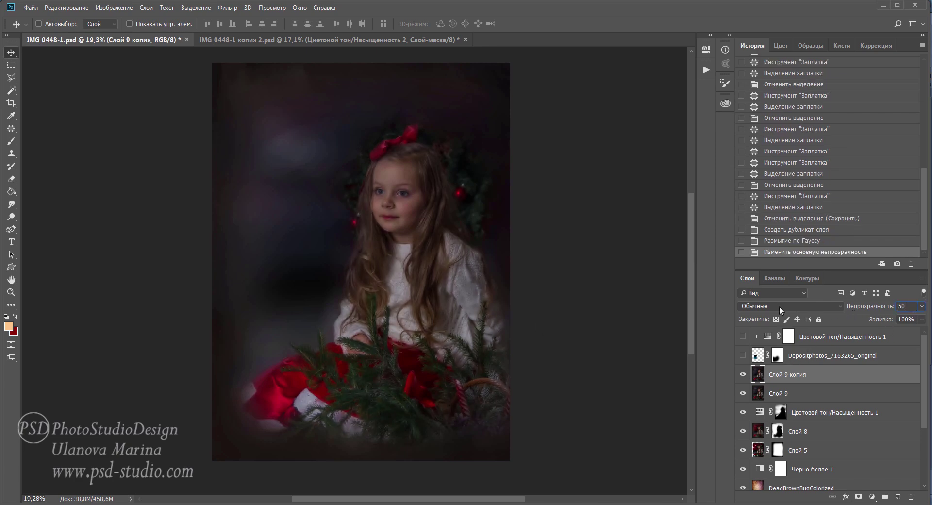
click(780, 306)
click(760, 96)
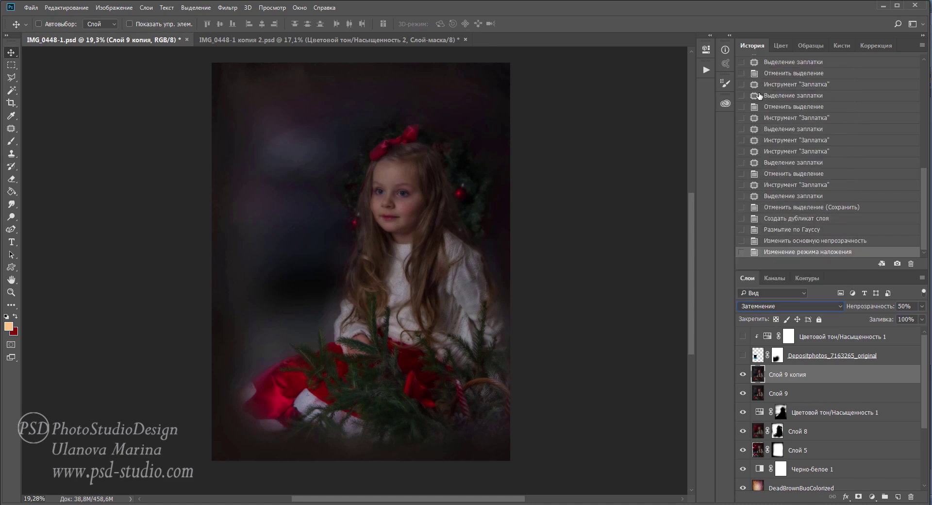
click(403, 260)
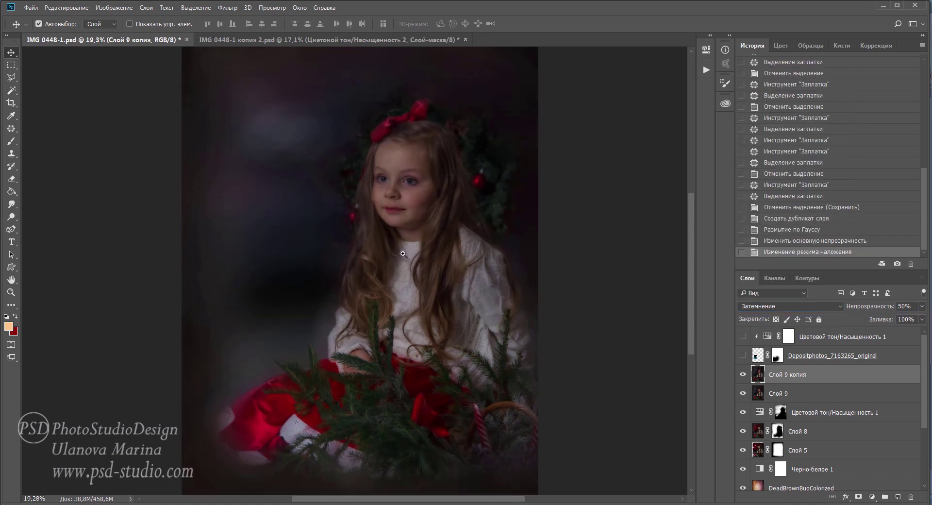
click(403, 260)
drag(403, 260, 411, 234)
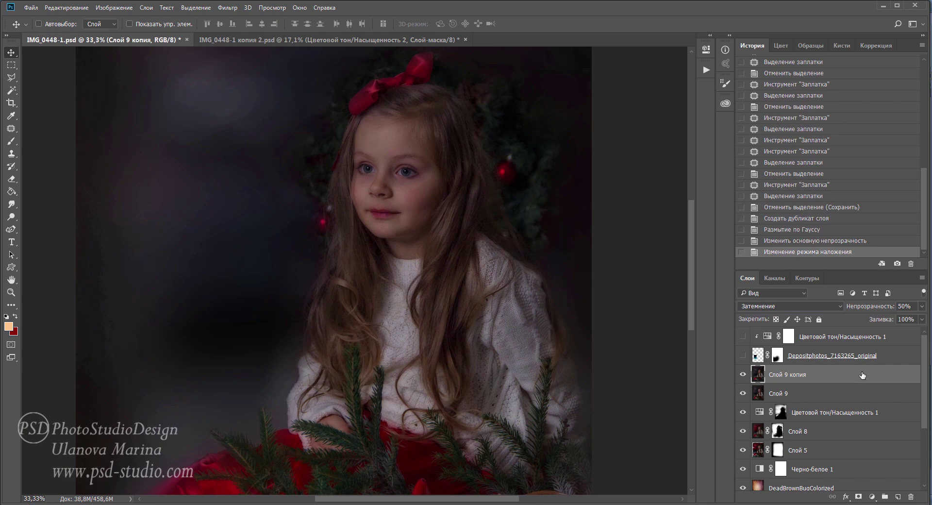
- Duplicate the blurred copy in Замена светлым mode and group both copies into Группа 1
drag(862, 375, 897, 496)
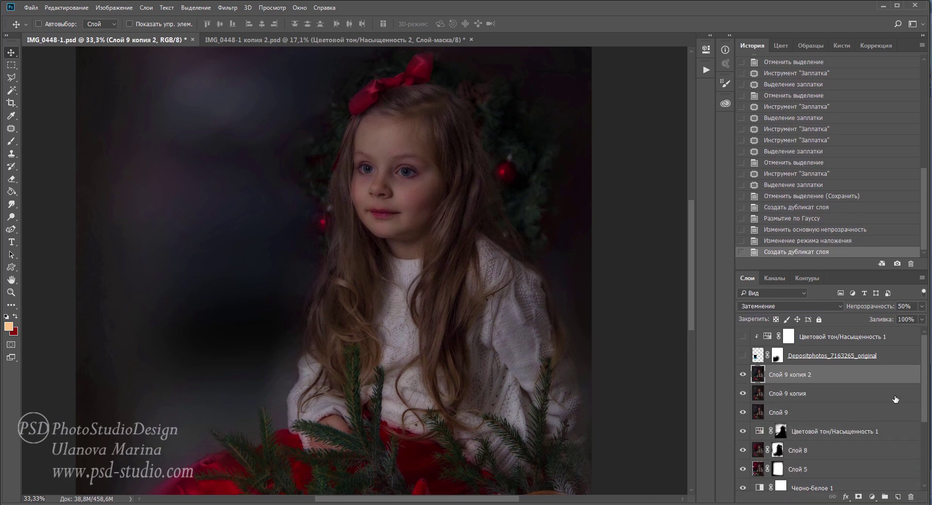
click(777, 305)
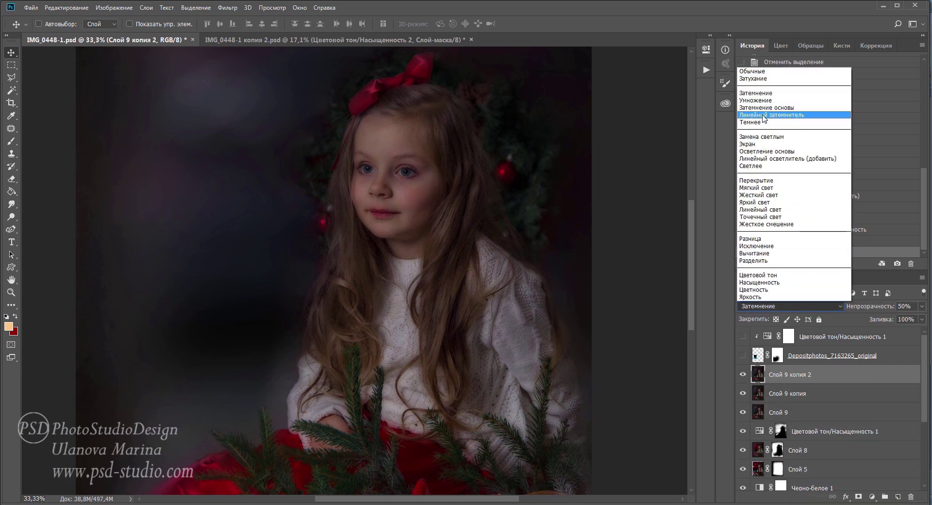
click(762, 137)
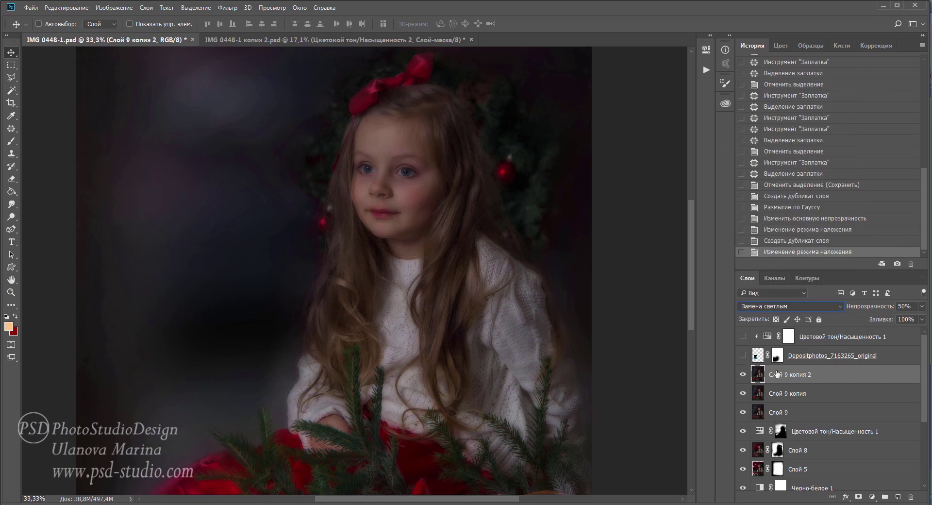
key(ctrl+plus)
shift+click(793, 394)
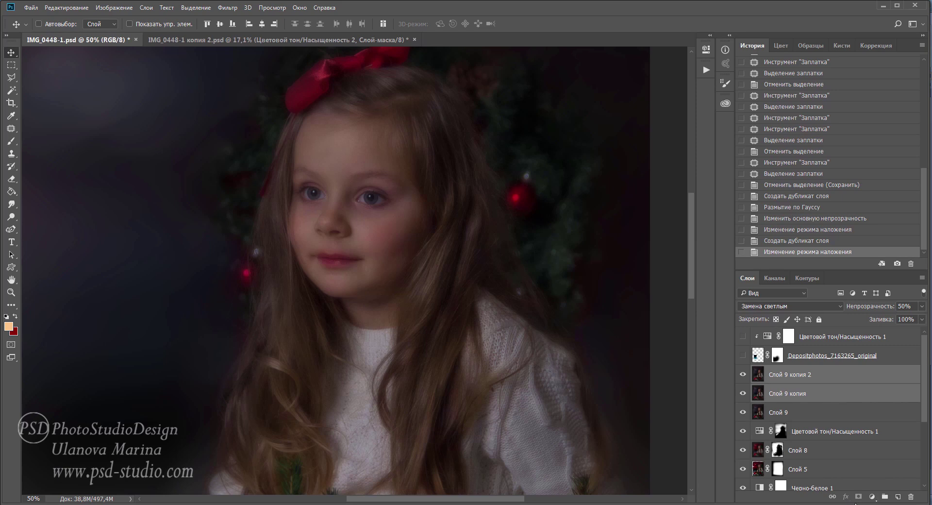
click(884, 497)
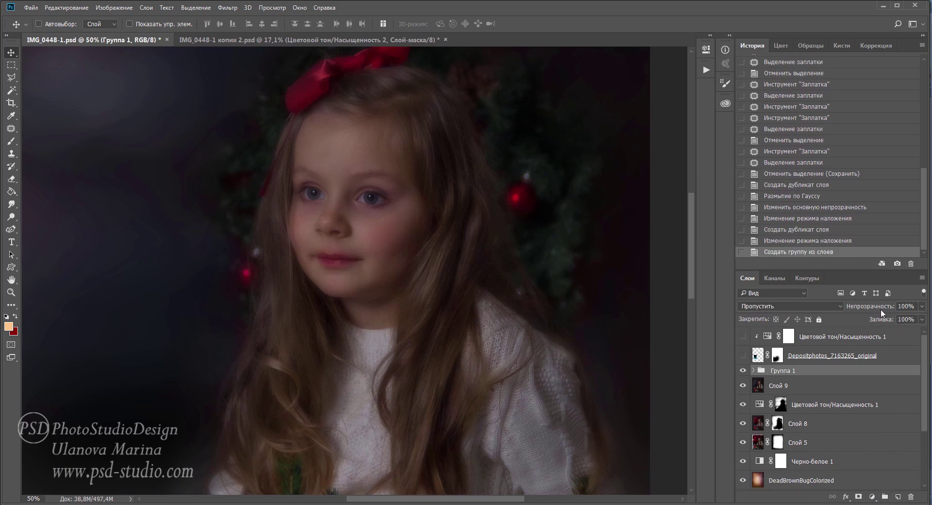
- Set Группа 1 to 77% opacity, hide it behind a black mask, and ready a white size-100 brush
drag(880, 306, 872, 305)
drag(869, 307, 878, 311)
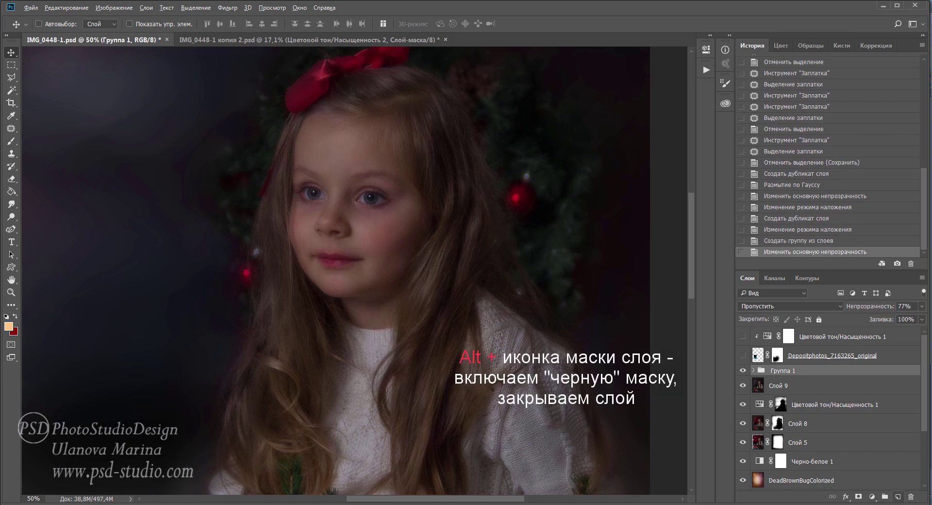
alt+click(858, 497)
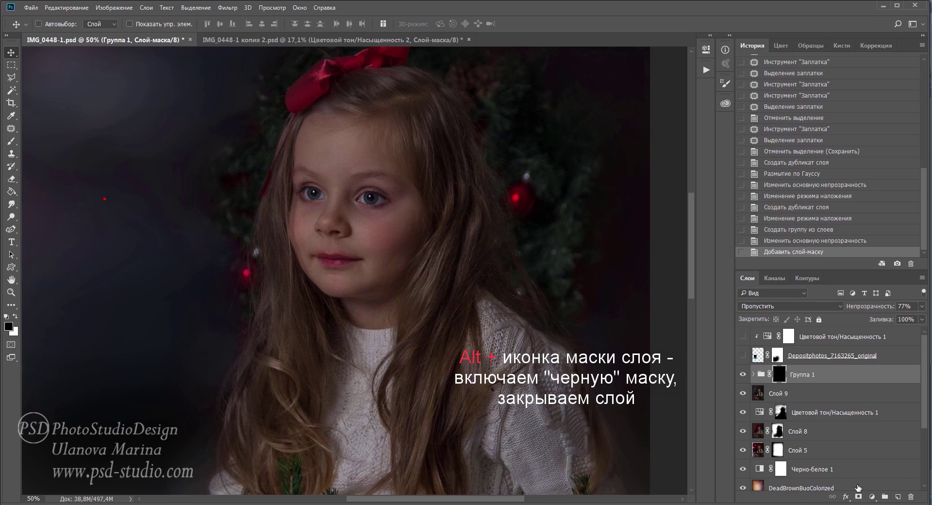
key(b)
key(ctrl+plus)
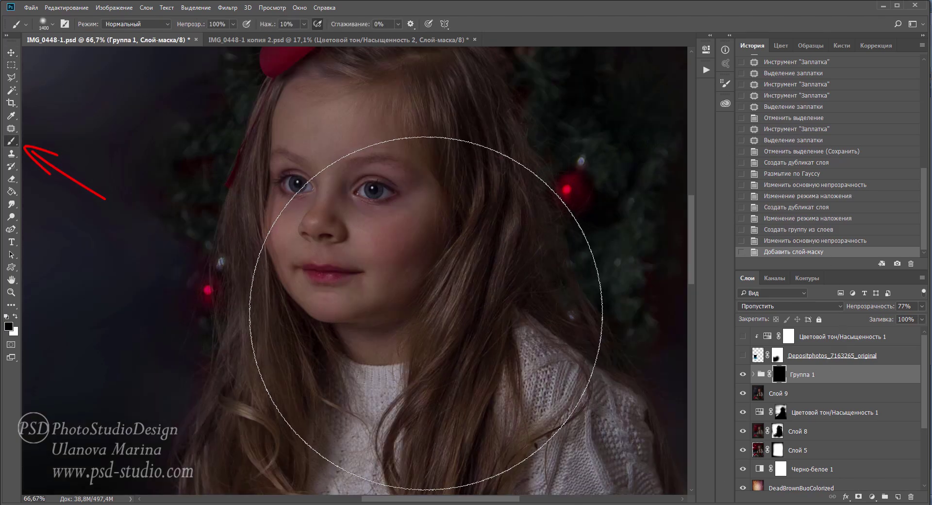
key(x)
key(shift+0)
key(bracketleft)
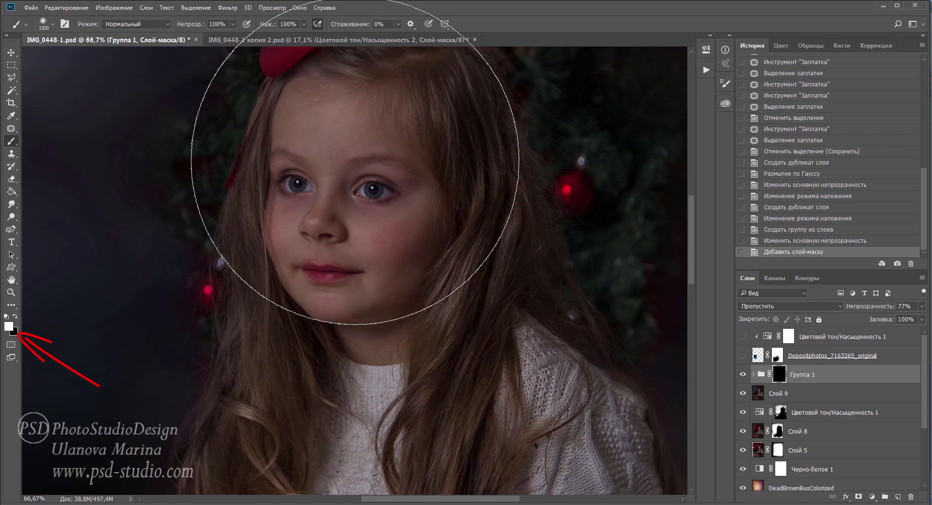
key(bracketleft)
key(bracketleft)
key(bracketleft)
key(bracketleft)
key(bracketleft)
key(bracketleft)
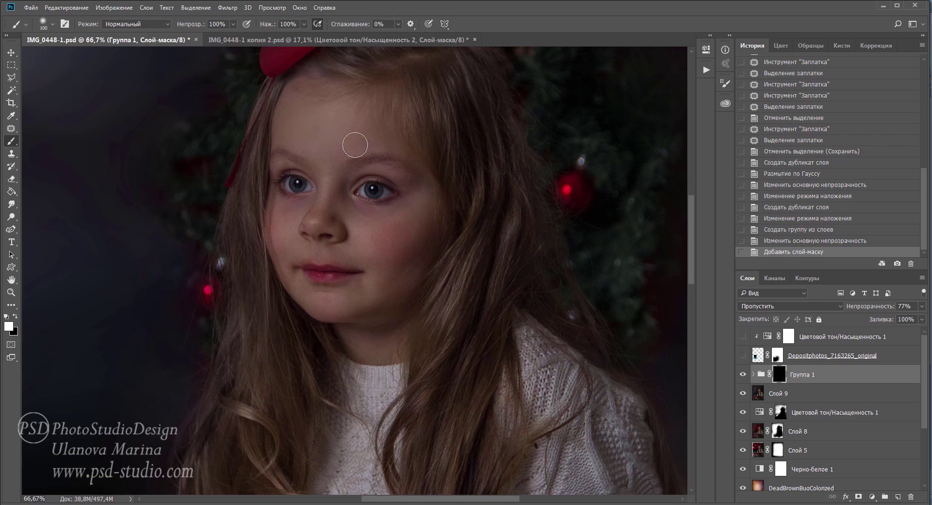
key(bracketleft)
key(bracketleft)
- Paint soft skin back onto the forehead, around the eye, the cheeks and chin
click(350, 145)
click(320, 204)
click(340, 203)
click(359, 204)
click(382, 172)
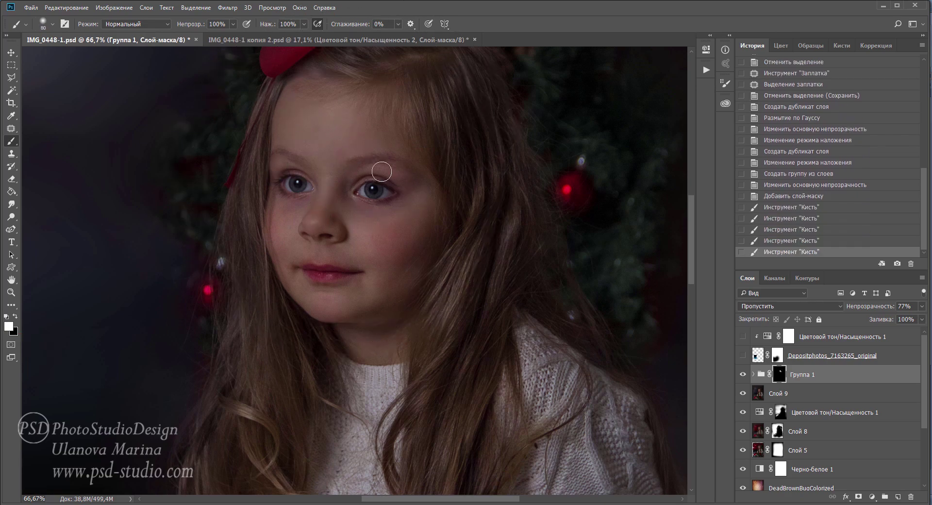
key(bracketright)
click(423, 184)
click(391, 246)
click(359, 238)
click(281, 211)
click(289, 300)
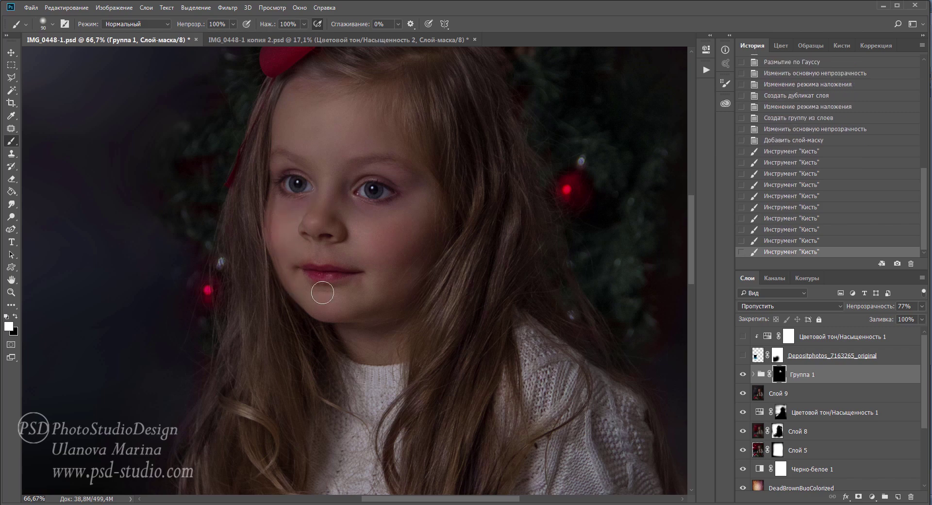
click(323, 292)
- Paint smoothing around the mouth and across the lower and right cheek
key(bracketleft)
key(bracketleft)
key(bracketleft)
click(343, 257)
click(317, 269)
click(305, 267)
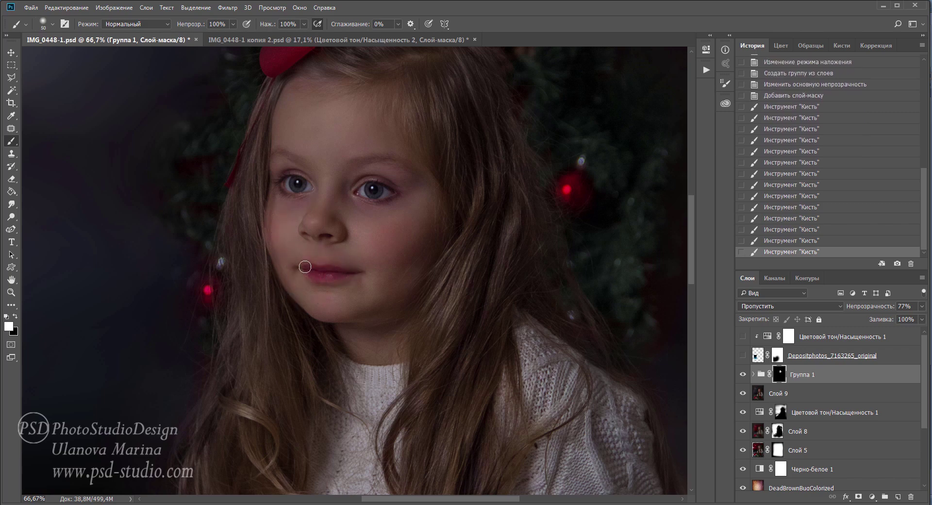
key(bracketright)
key(bracketright)
key(bracketright)
click(312, 297)
click(369, 288)
click(374, 335)
click(375, 266)
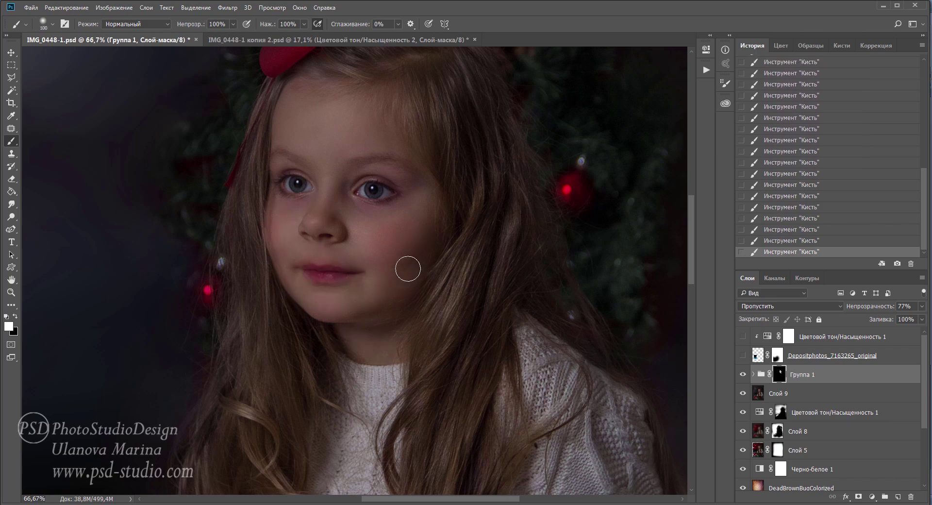
- Lower Группа 1's opacity to 63%
key(bracketleft)
key(bracketleft)
key(bracketleft)
key(bracketright)
key(bracketright)
key(bracketright)
drag(405, 291, 403, 268)
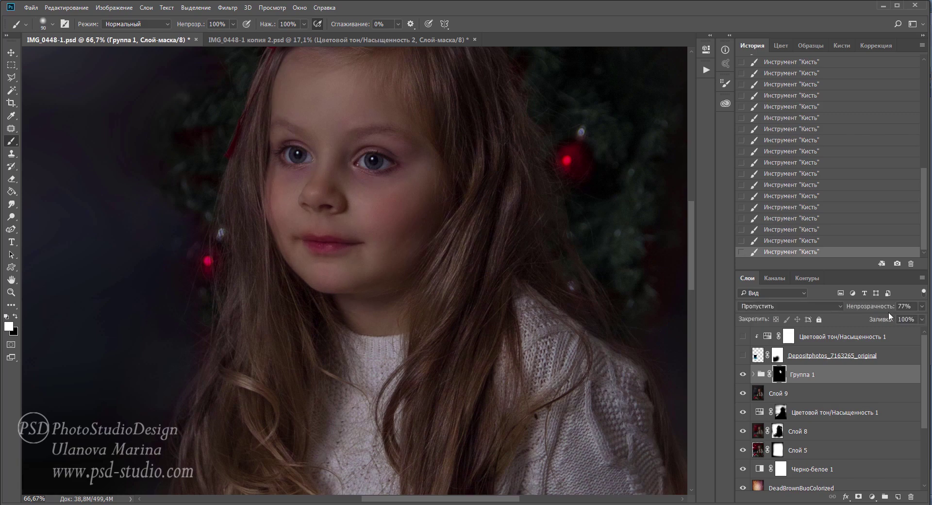
text(63)
key(Return)
key(ctrl+minus)
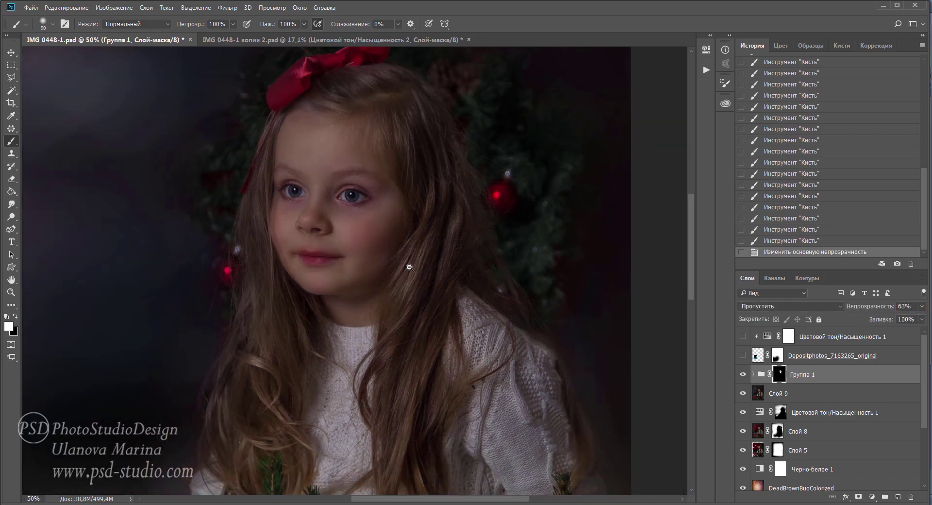
- Create Слой 10 above Группа 1 in Overlay mode, filled with 50% neutral gray
click(743, 374)
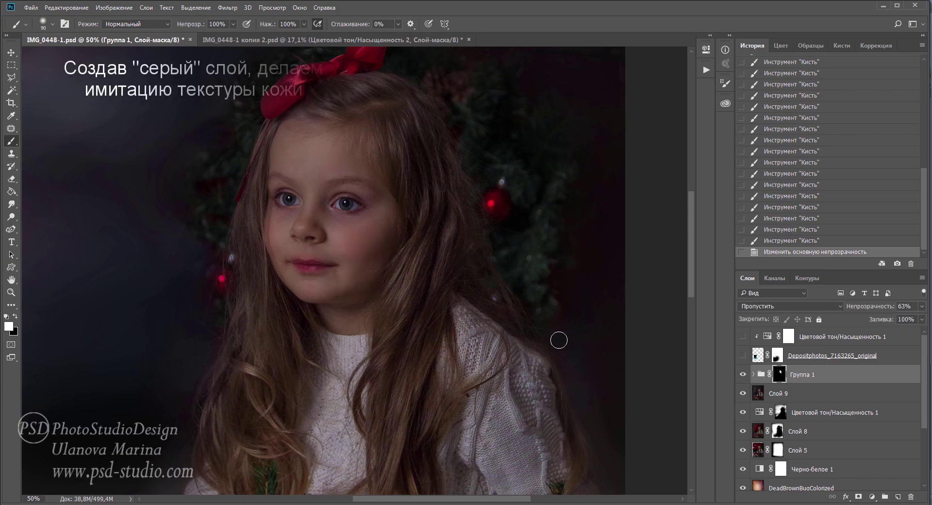
scroll(561, 357, right, 1)
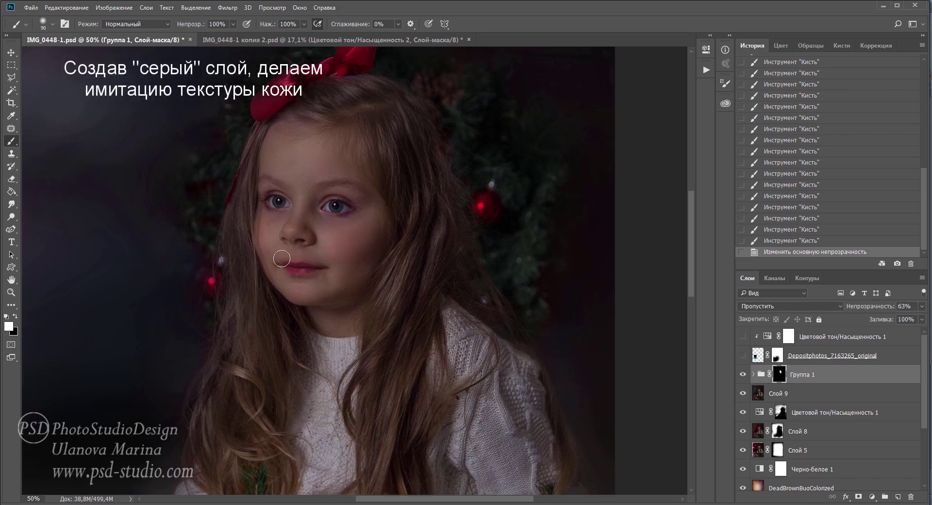
click(12, 52)
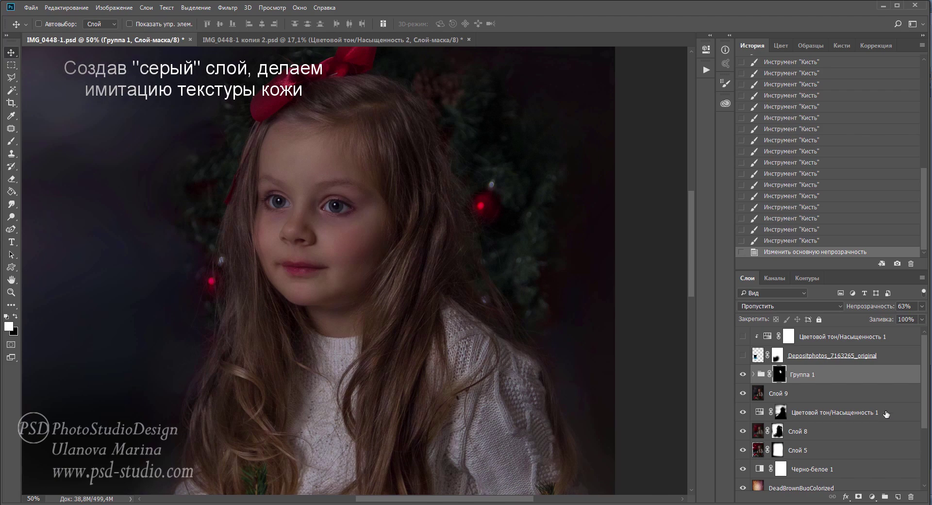
alt+click(897, 497)
click(454, 205)
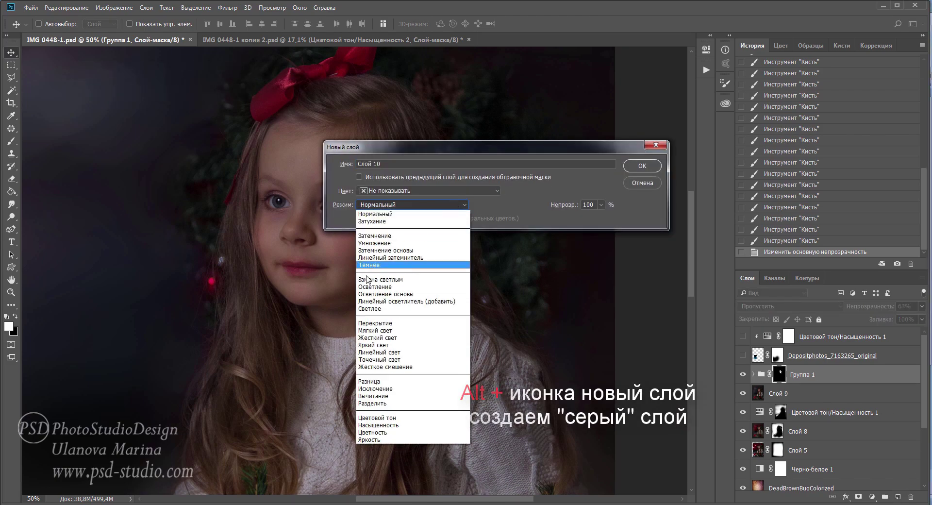
click(413, 324)
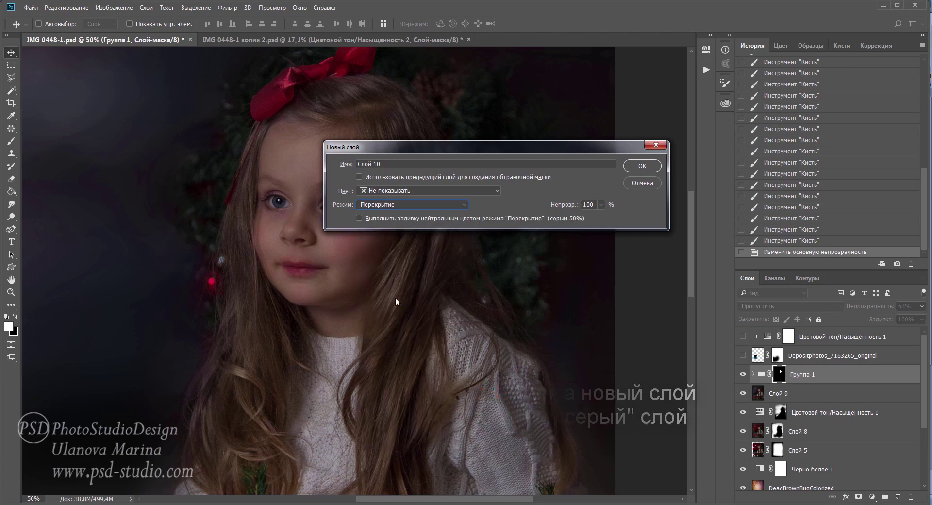
click(649, 165)
scroll(330, 248, up, 1)
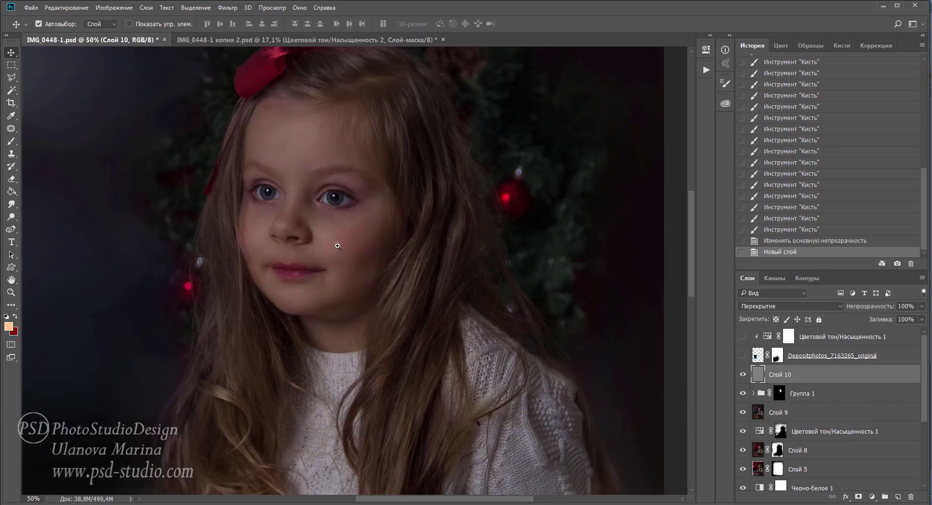
scroll(333, 250, up, 1)
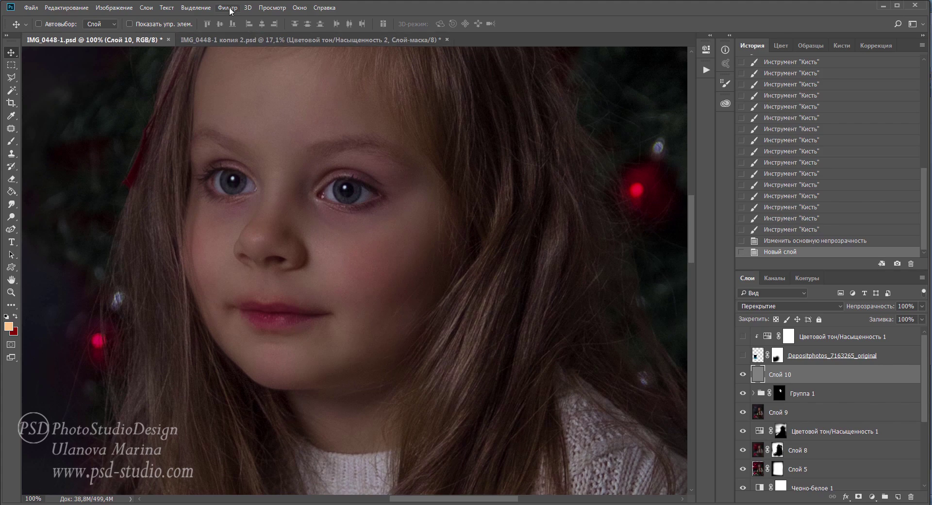
- Add about 2,3% monochromatic Gaussian noise to Слой 10
click(228, 8)
mouse_move(232, 189)
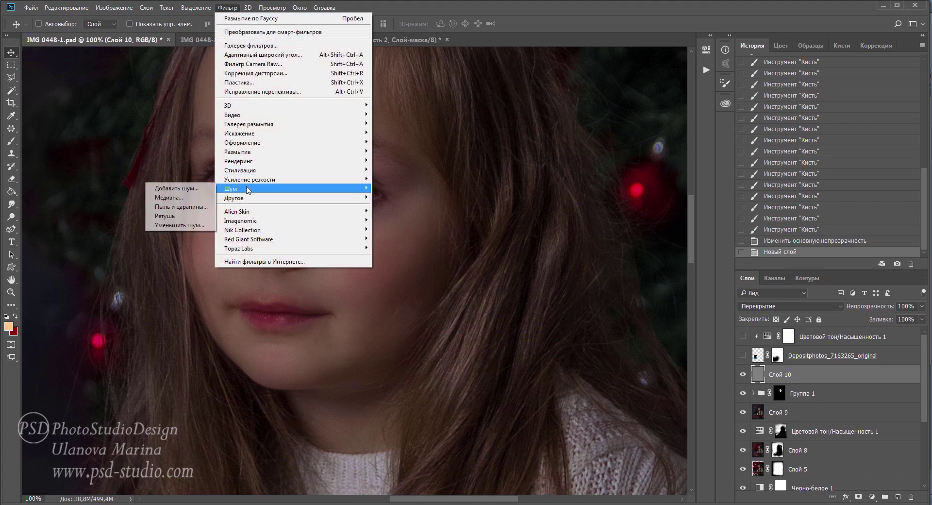
click(188, 190)
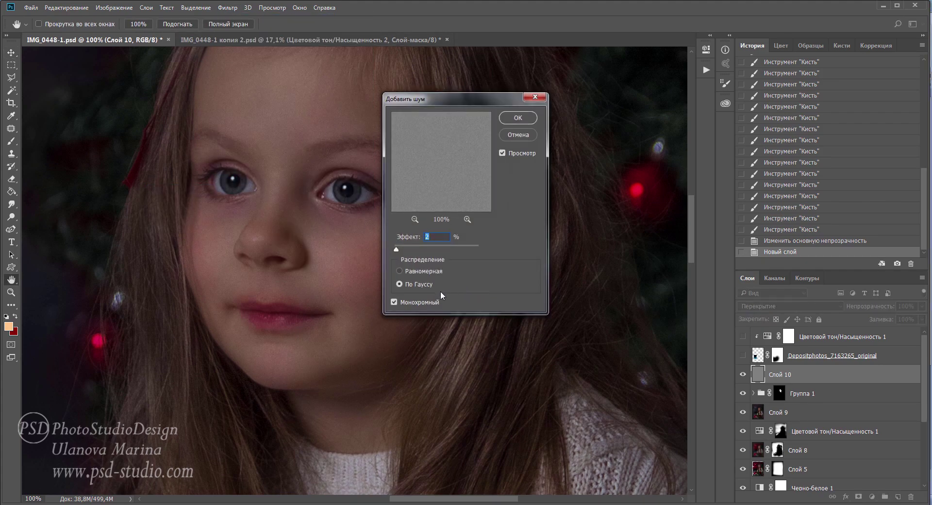
drag(396, 249, 401, 250)
ctrl+click(329, 249)
text(,3)
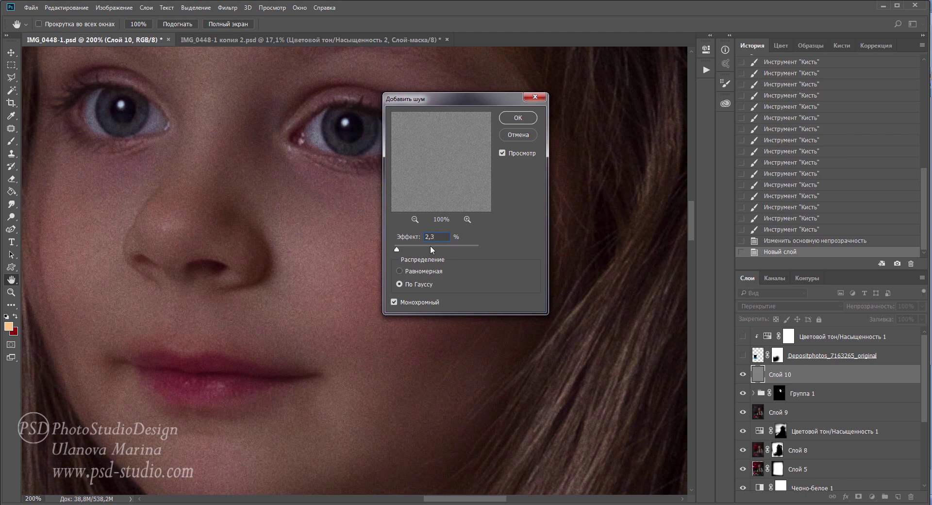
click(517, 121)
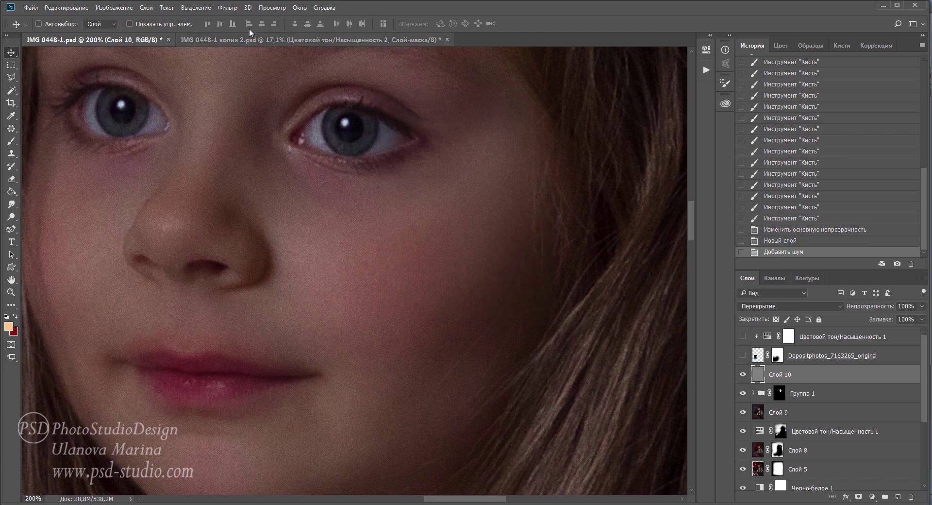
- Emboss Слой 10 at 130°, height 2 pixels, amount 53%
click(231, 8)
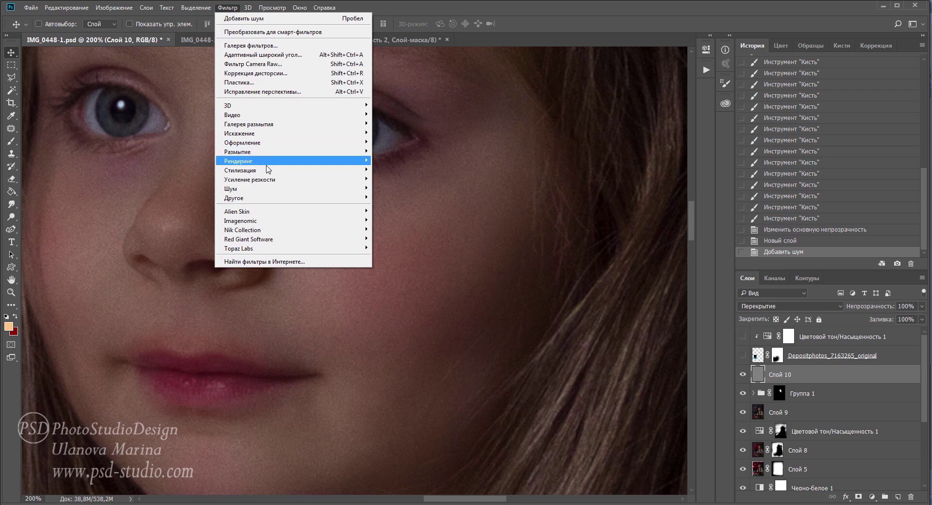
mouse_move(291, 170)
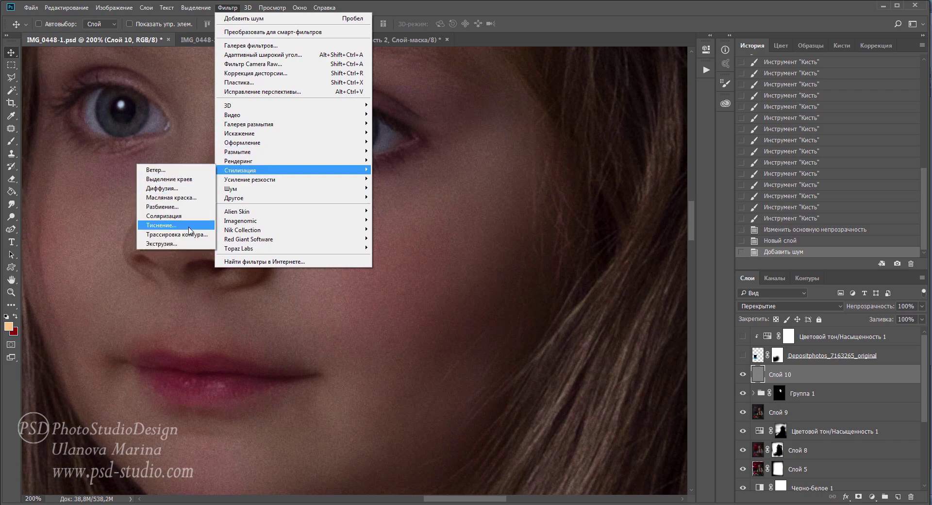
click(192, 226)
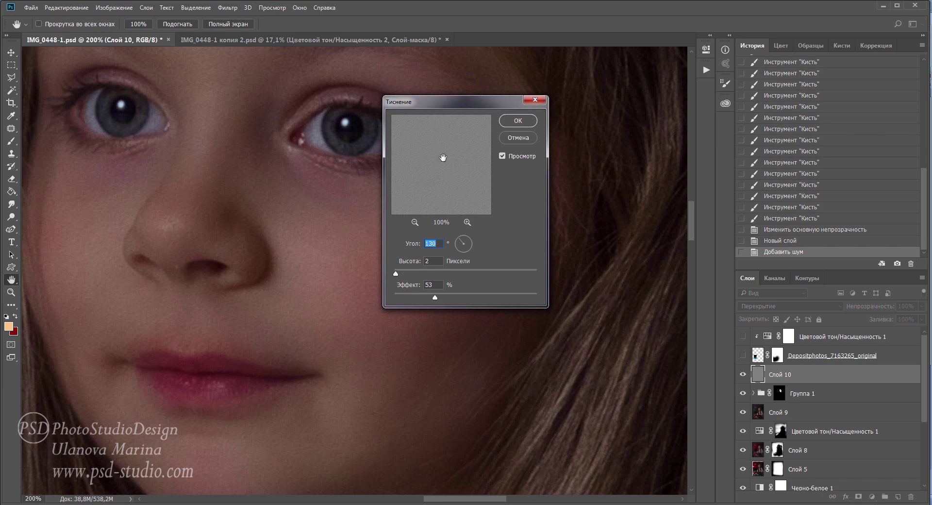
click(518, 122)
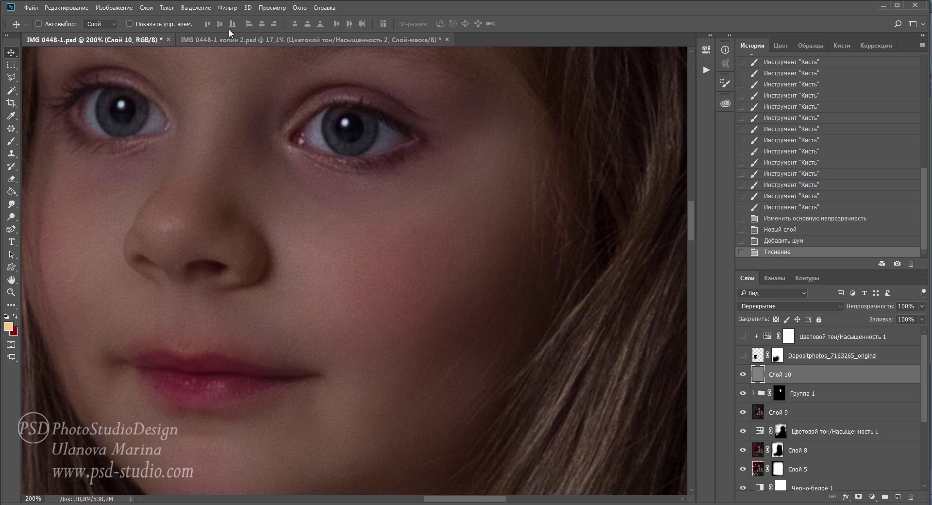
- Apply a plain Blur to Слой 10 and mask it with a copy of Группа 1's mask
click(228, 8)
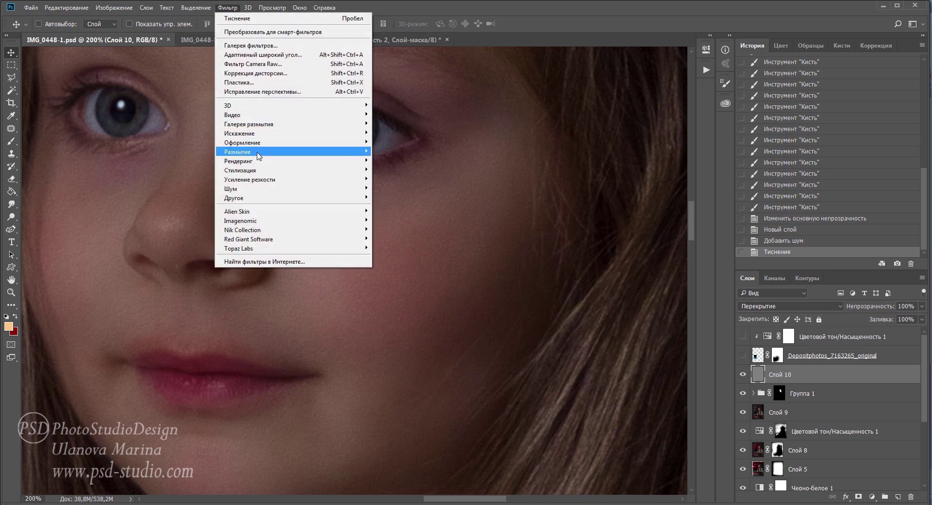
mouse_move(291, 151)
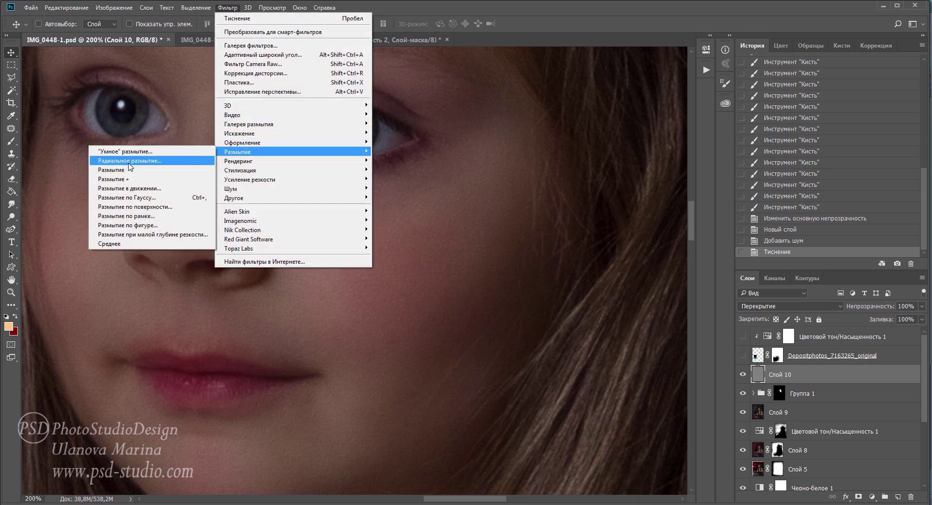
click(126, 170)
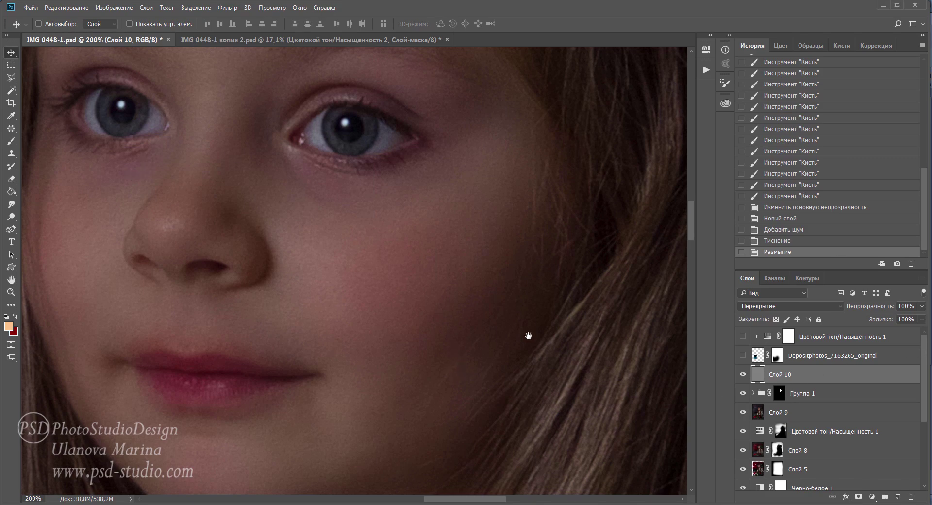
click(858, 496)
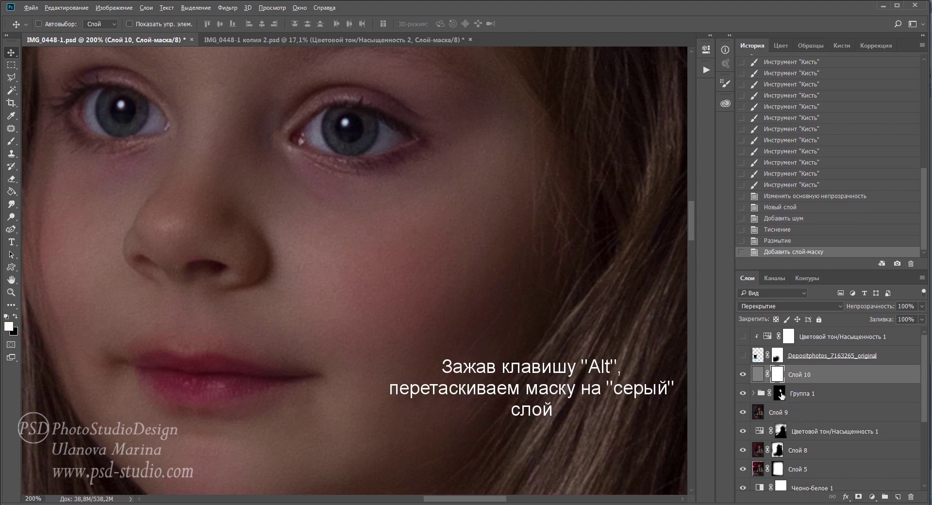
drag(781, 394, 780, 376)
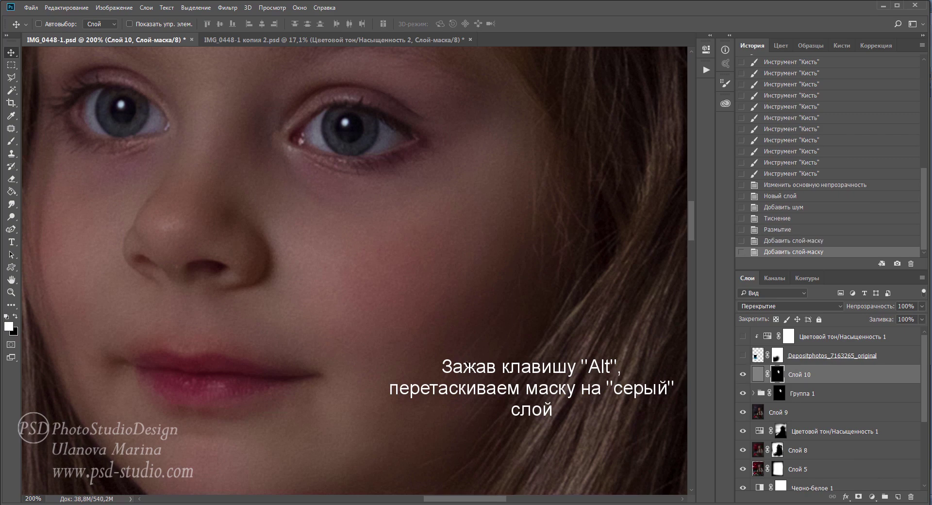
alt+scroll(470, 349, down, 2)
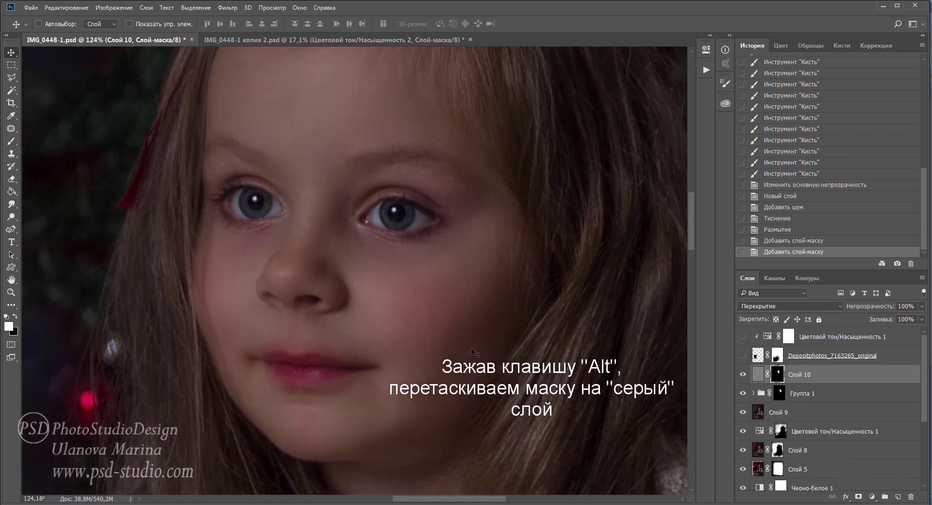
scroll(472, 351, up, 2)
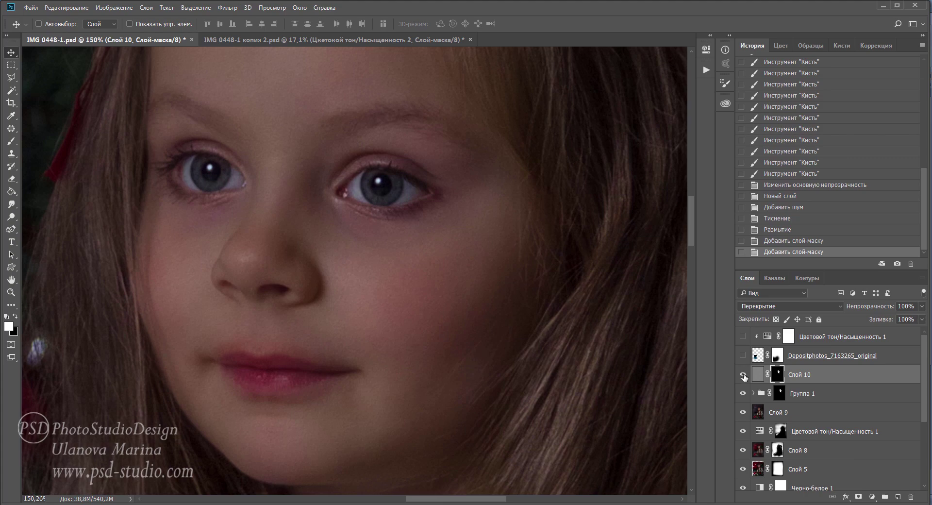
click(744, 374)
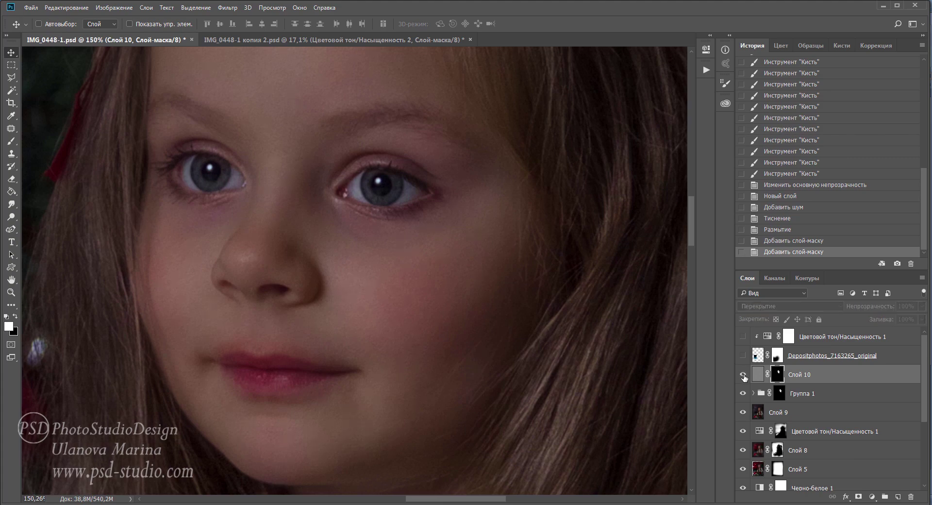
click(743, 375)
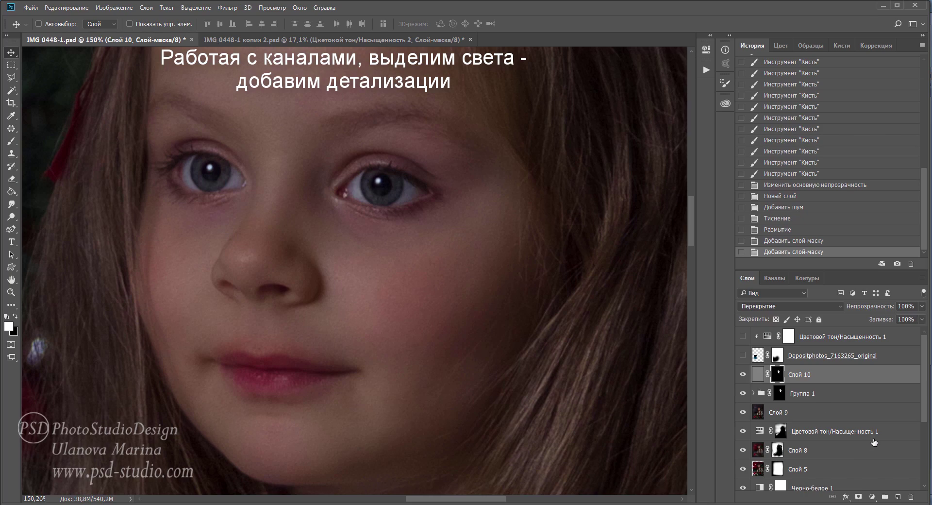
- Select Слой 9 and copy the Синий channel's contents
key(ctrl+0)
click(804, 414)
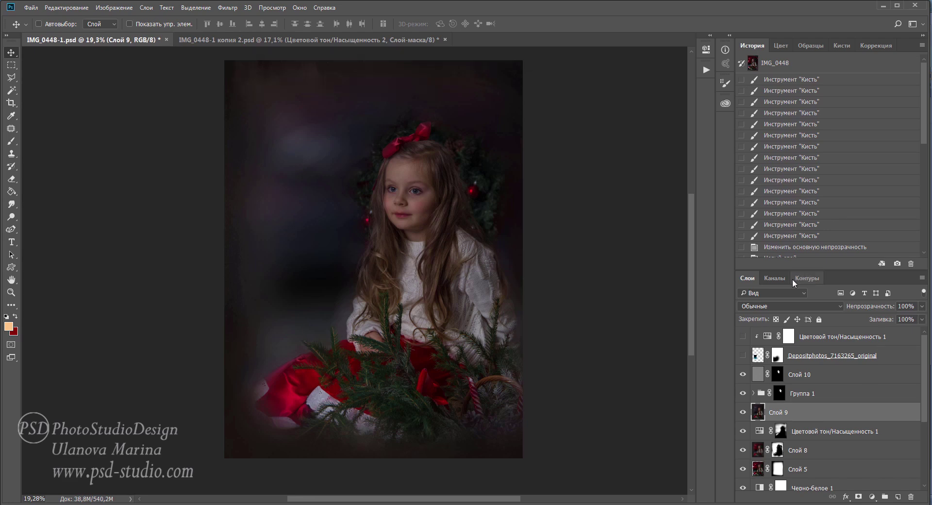
click(780, 278)
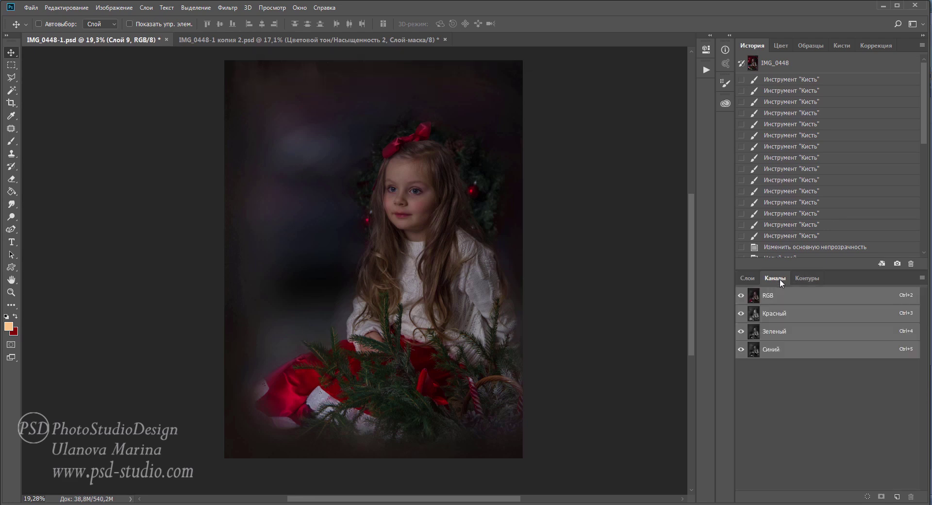
click(780, 354)
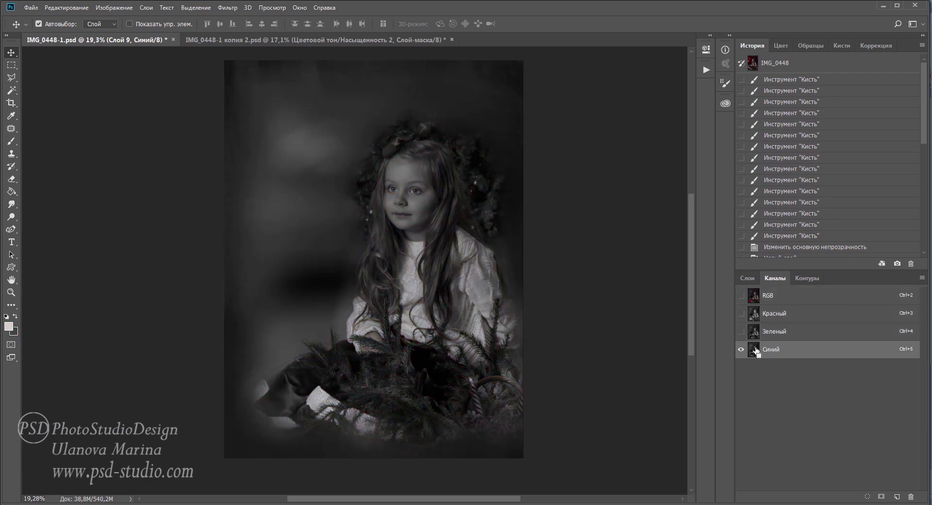
ctrl+click(756, 350)
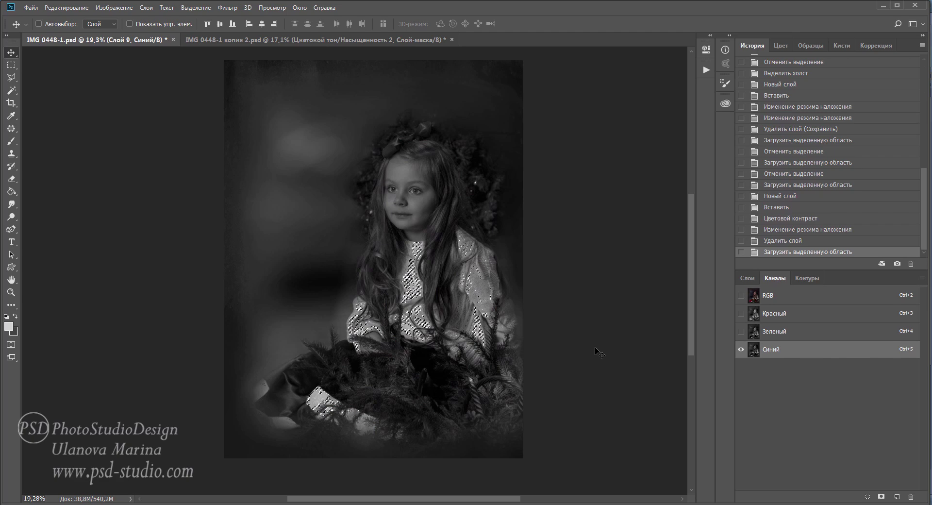
key(ctrl+c)
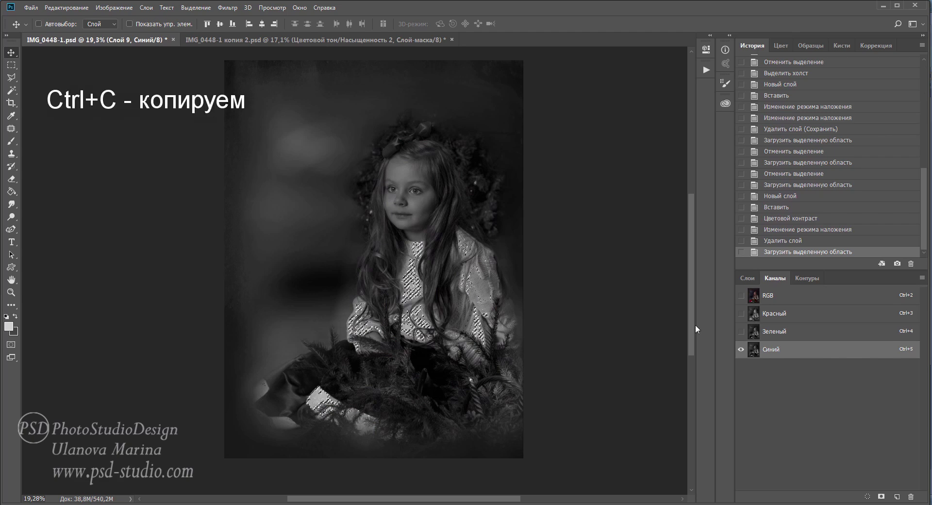
- Paste the copied channel as a new layer above Слой 10 in the RGB image
click(797, 296)
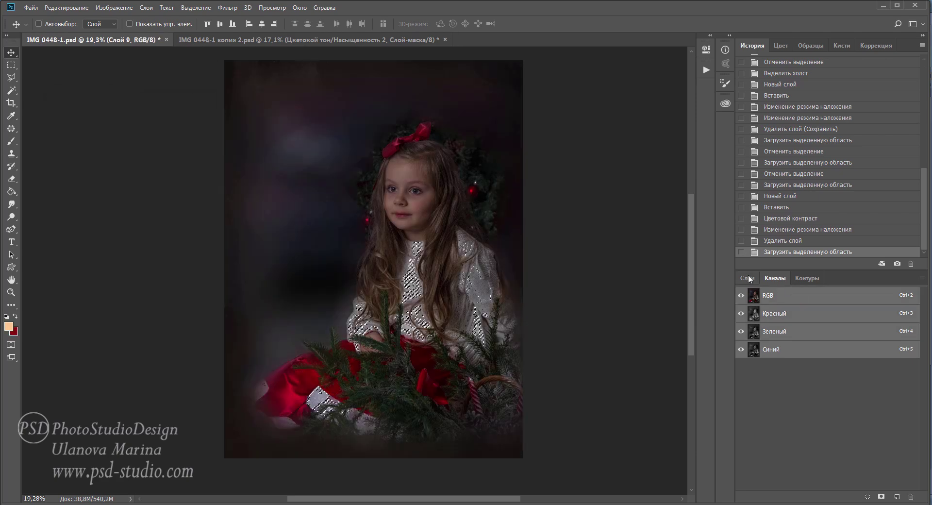
click(748, 278)
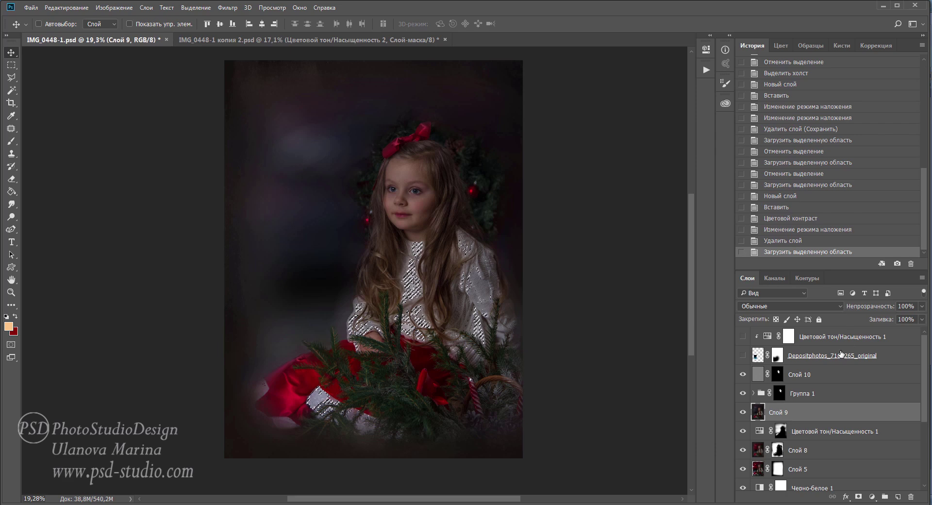
click(821, 374)
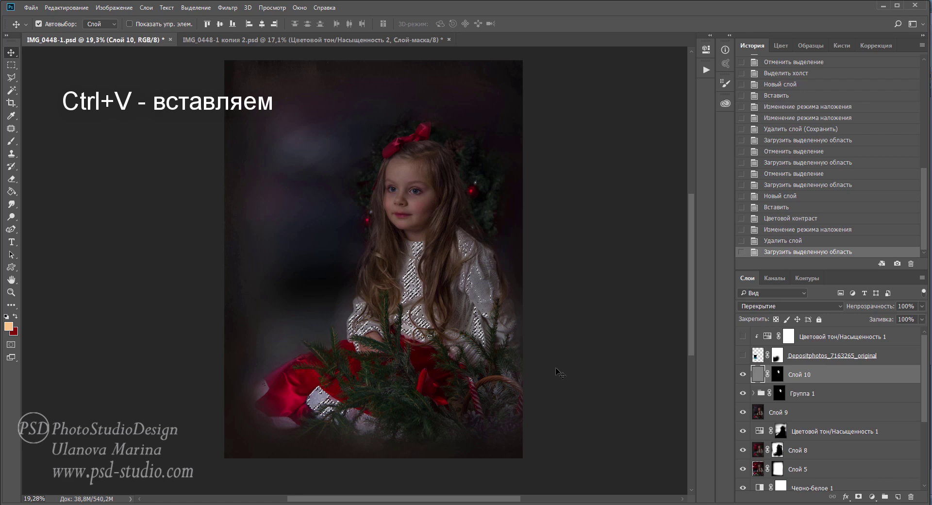
key(ctrl+v)
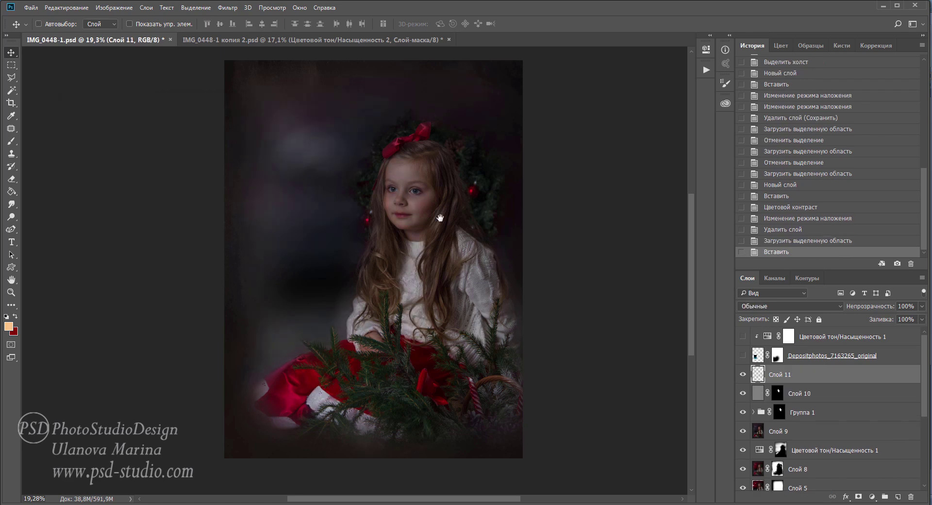
- Apply a High Pass filter of radius 2,7 pixels to Слой 11
scroll(444, 222, up, 3)
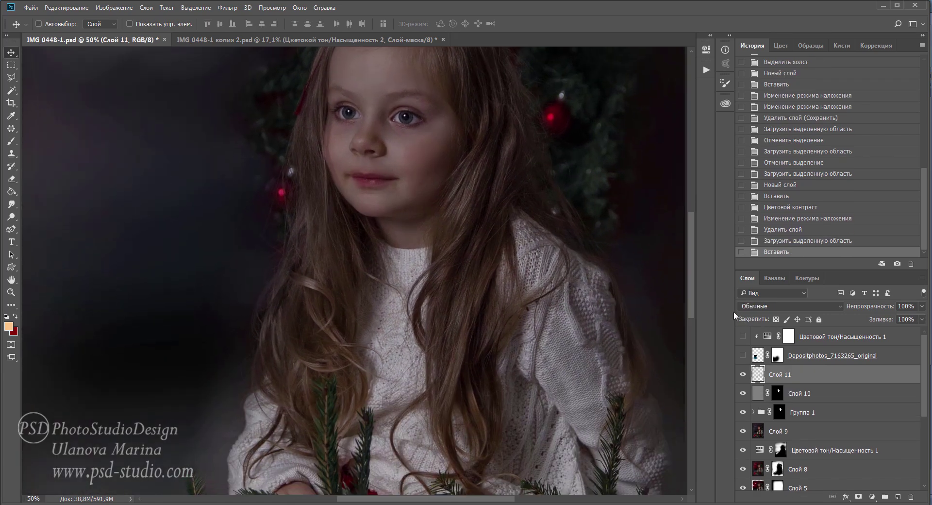
scroll(485, 170, up, 1)
click(228, 8)
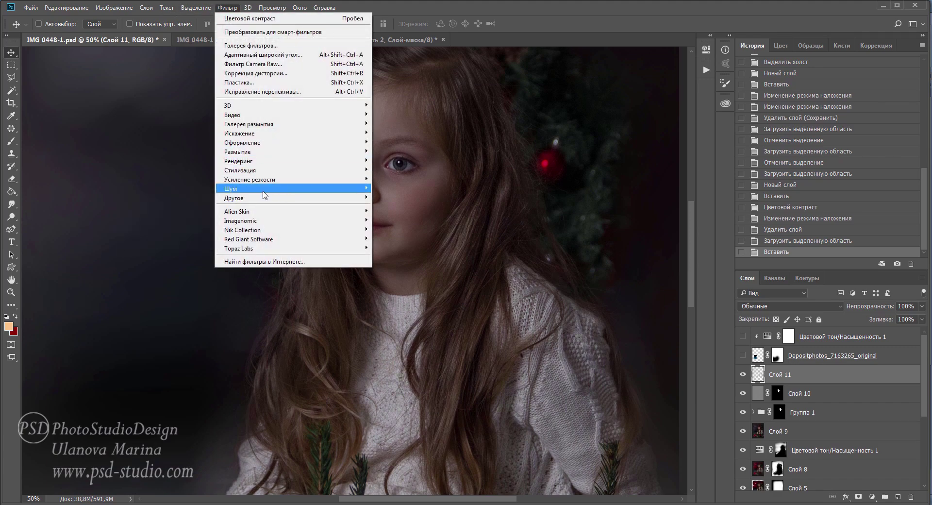
mouse_move(292, 197)
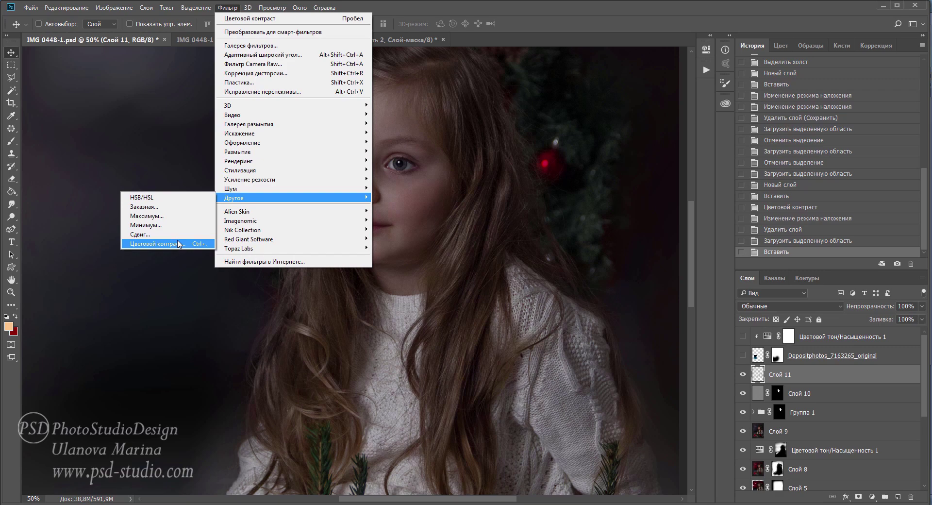
click(178, 243)
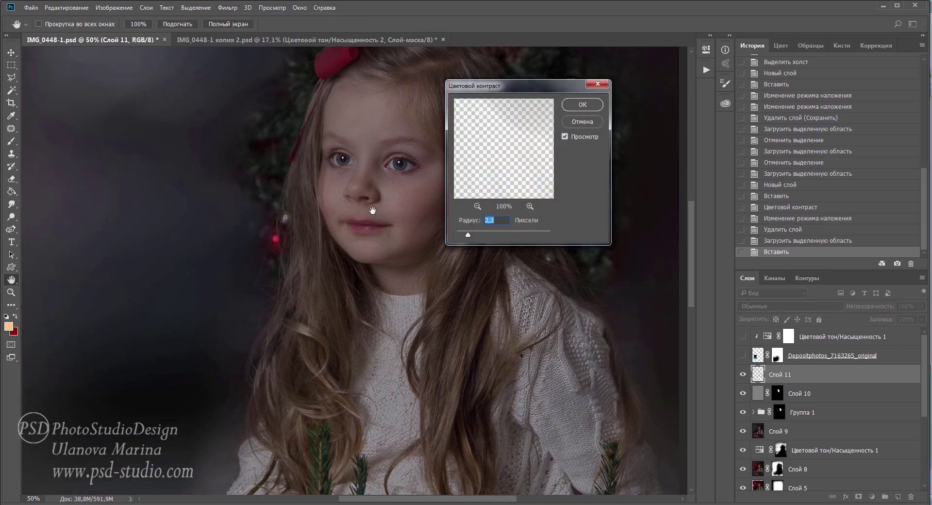
ctrl+click(385, 208)
text(2,7)
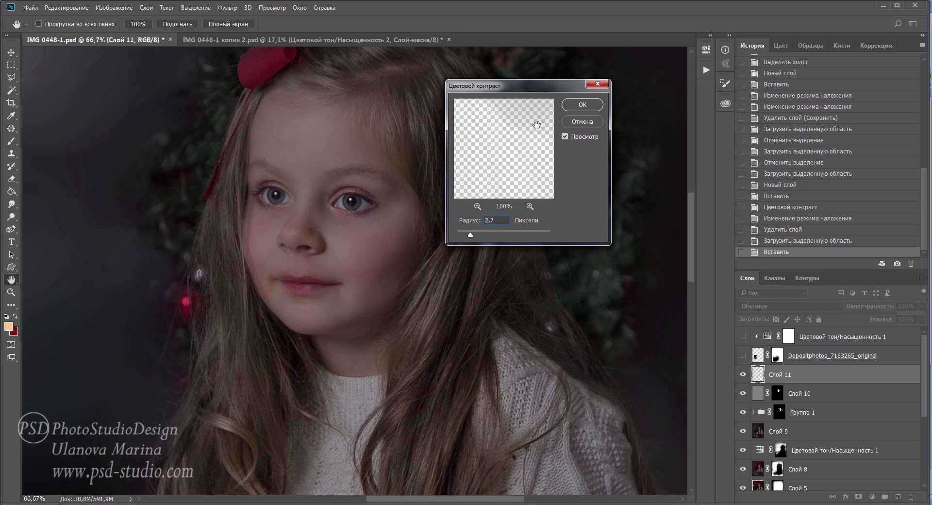
click(582, 105)
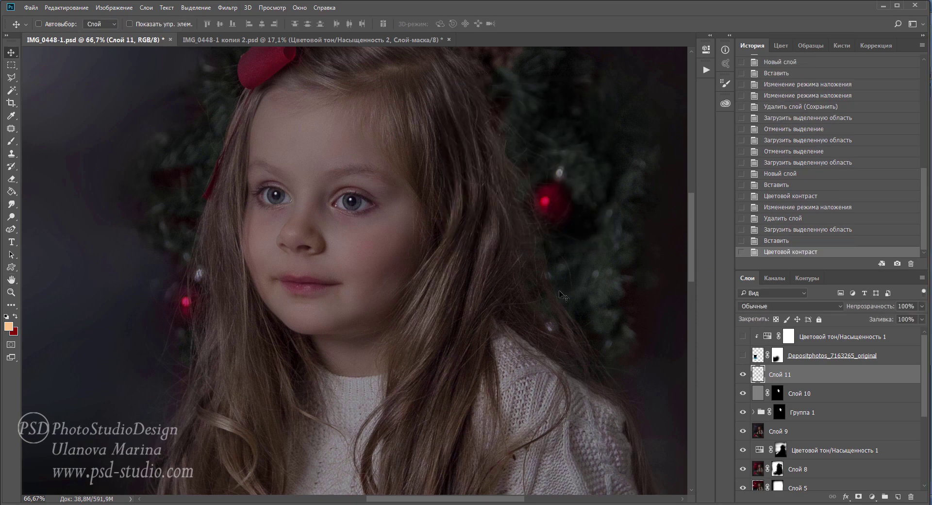
- Set Слой 11 to Линейный свет blending and compare it on and off
key(v)
mouse_move(352, 270)
mouse_down()
mouse_move(481, 188)
mouse_move(427, 266)
mouse_up()
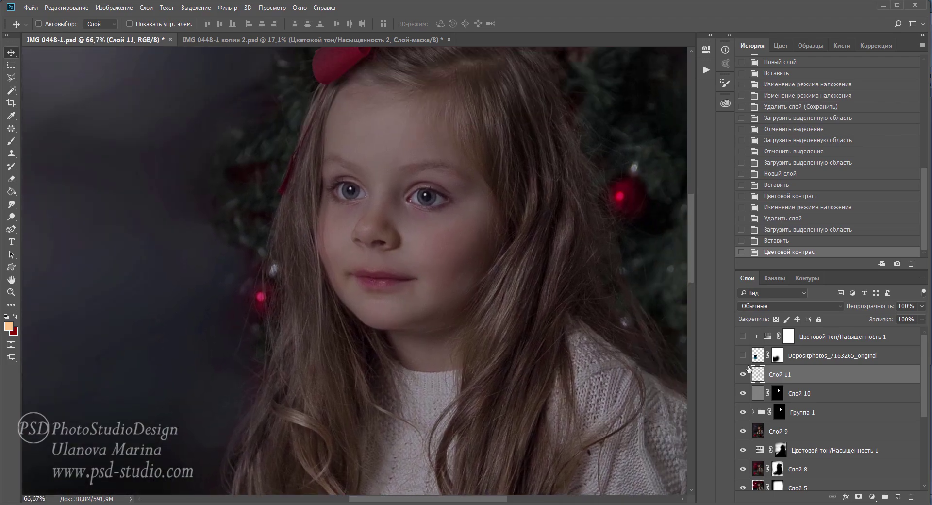
click(786, 306)
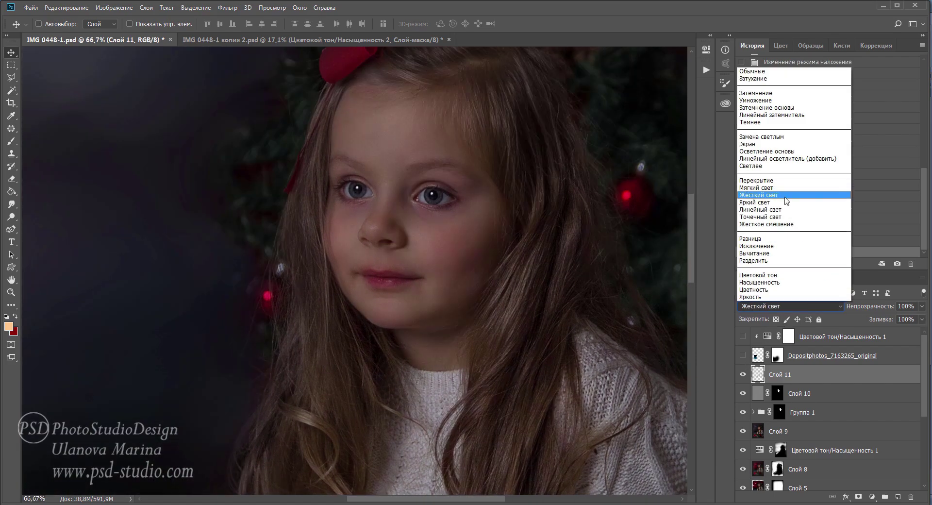
click(765, 210)
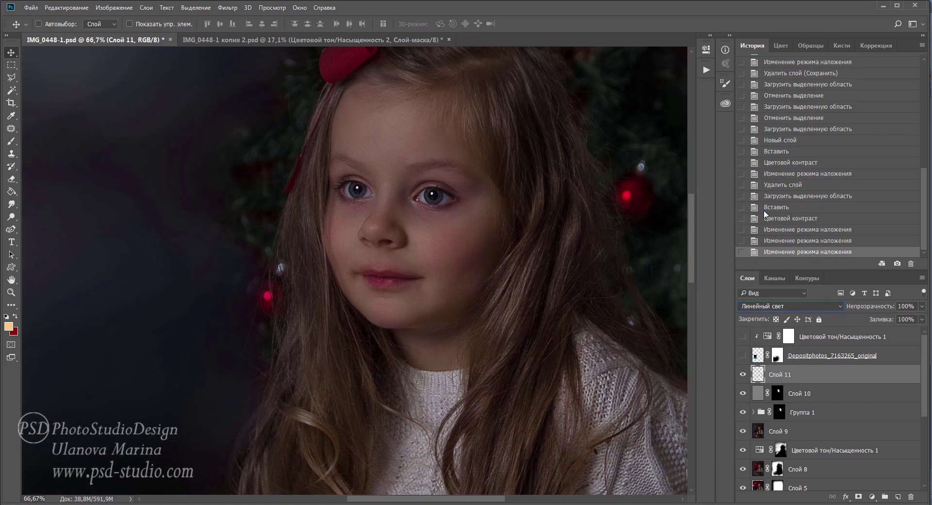
click(743, 375)
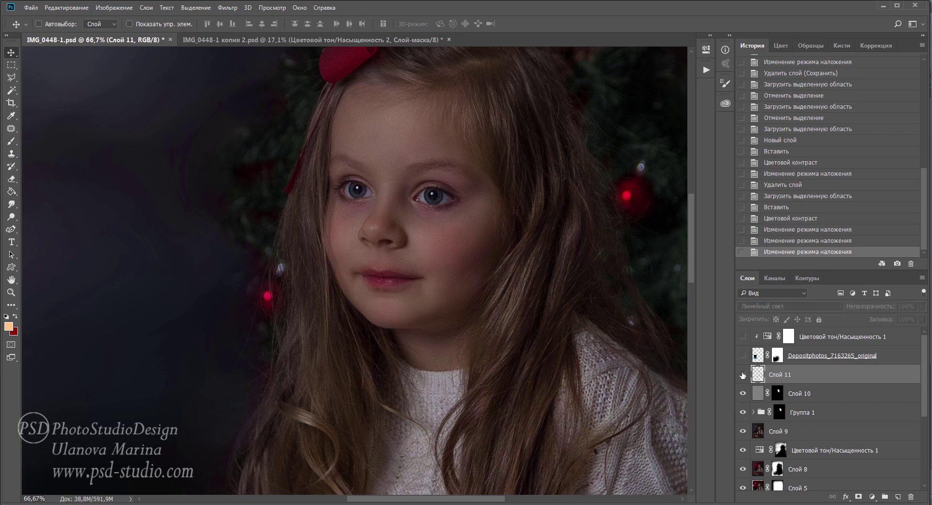
click(743, 375)
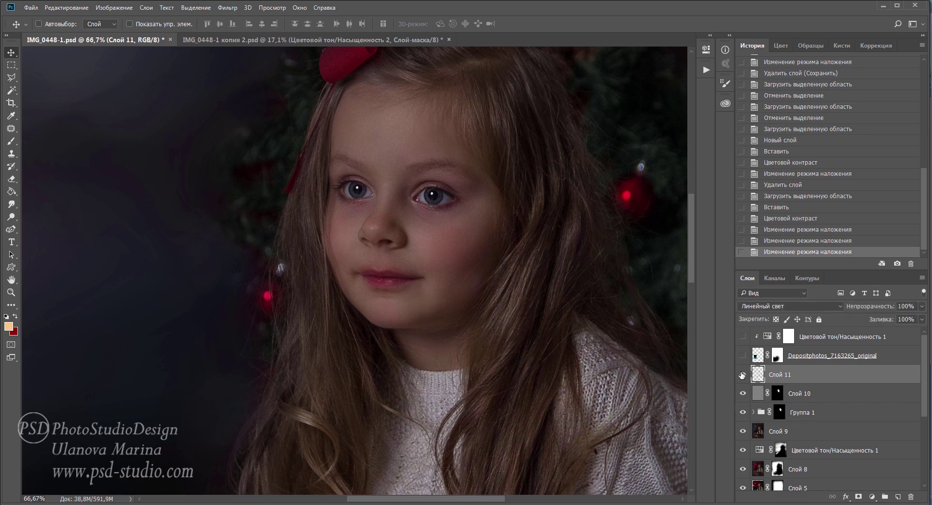
alt+click(488, 330)
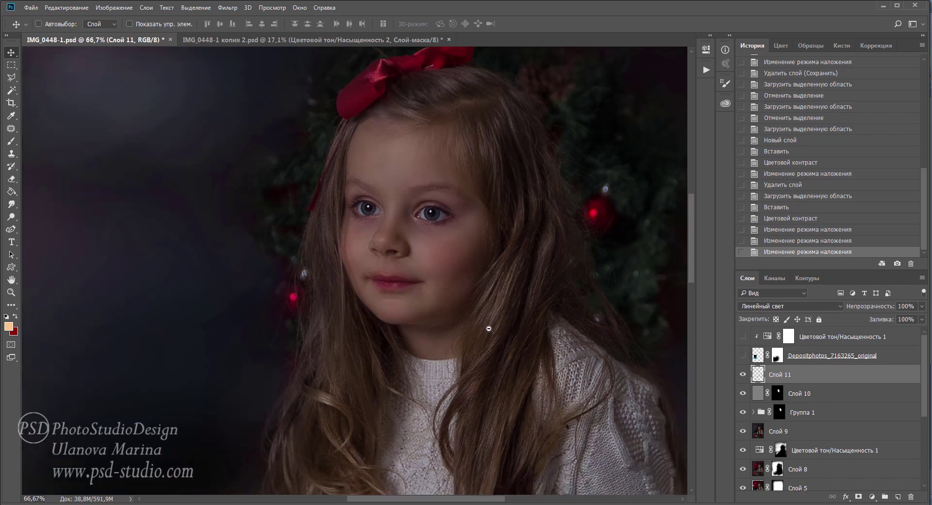
alt+click(488, 329)
alt+click(488, 330)
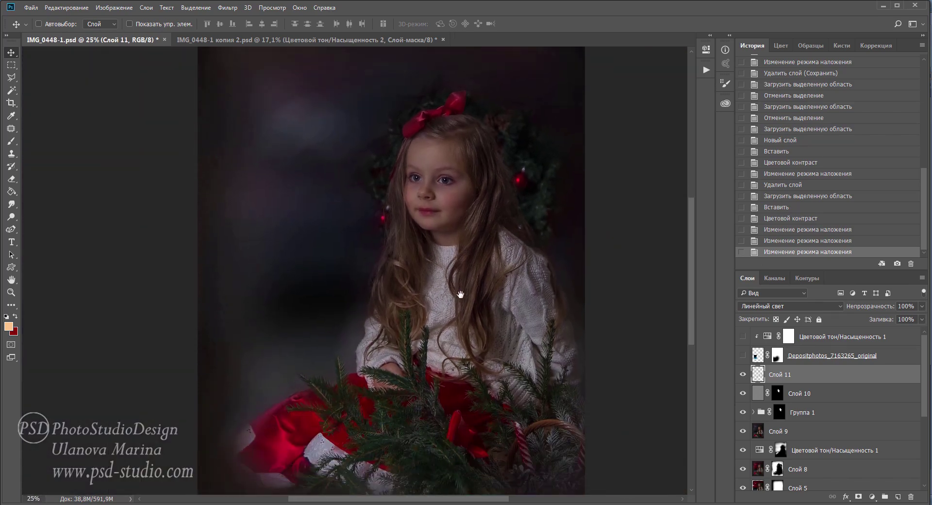
- Group Слой 11, Слой 10 and Группа 1 into Группа 2
shift+click(820, 412)
key(ctrl+g)
key(ctrl+0)
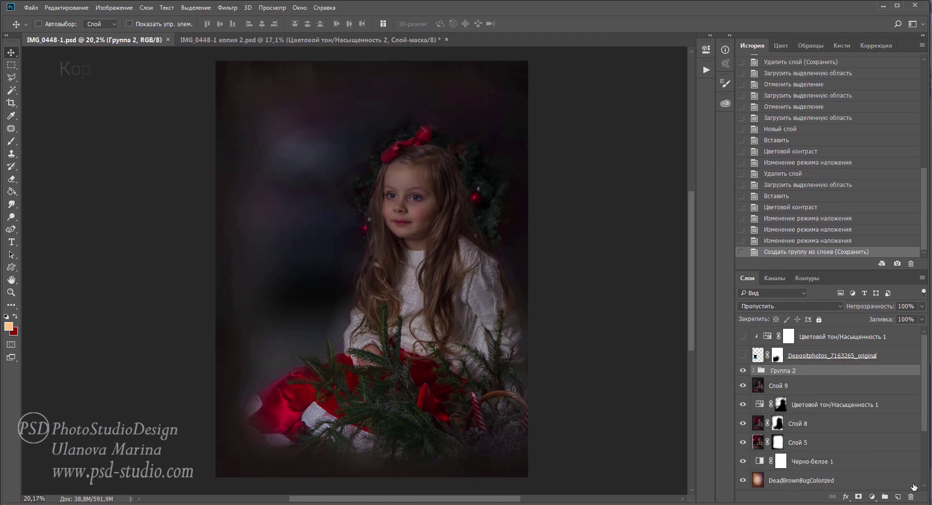
- Add a Кривые 1 curve lifting midtones 132 to 172 and pulling in the white point
click(872, 496)
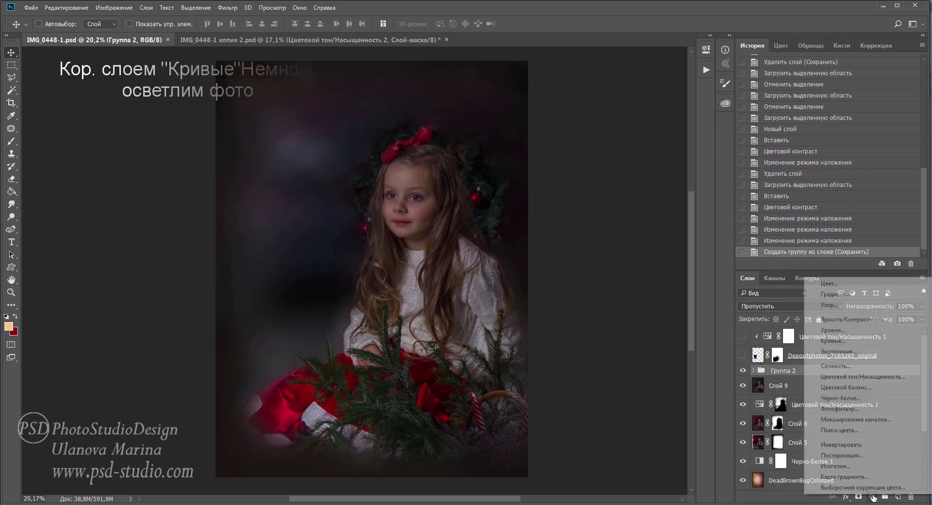
click(850, 342)
drag(616, 144, 614, 139)
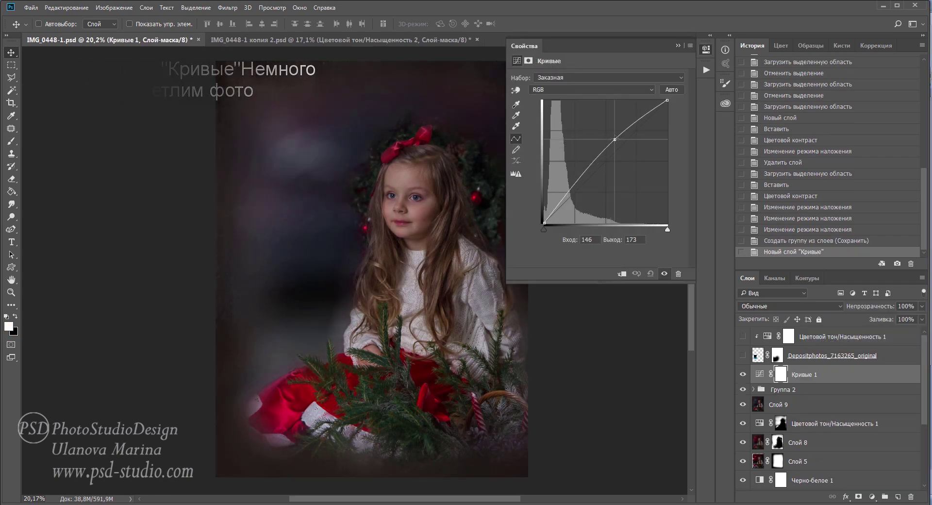
drag(615, 139, 615, 140)
drag(667, 231, 648, 226)
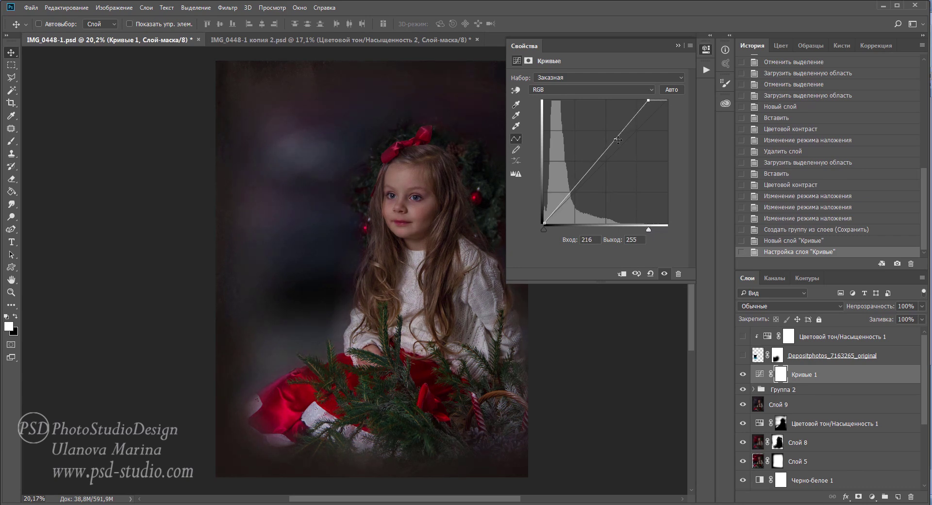
drag(615, 139, 607, 140)
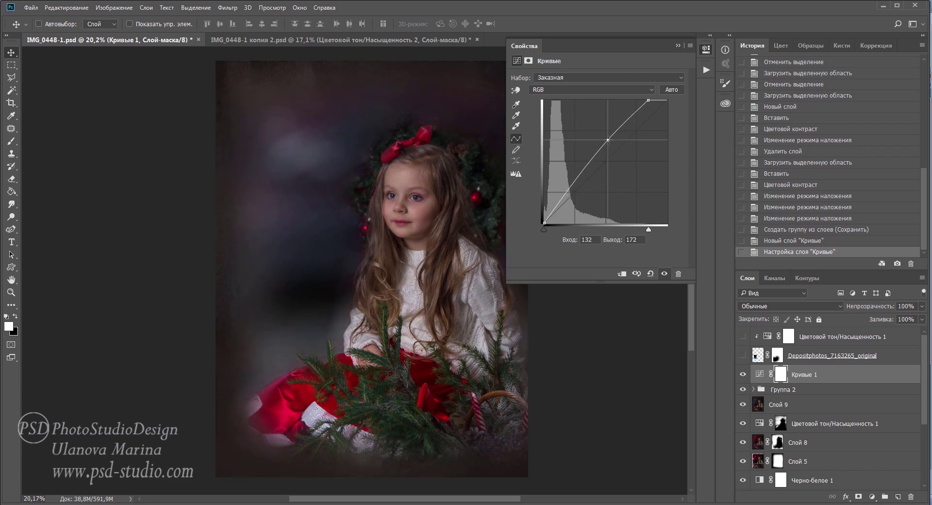
click(678, 45)
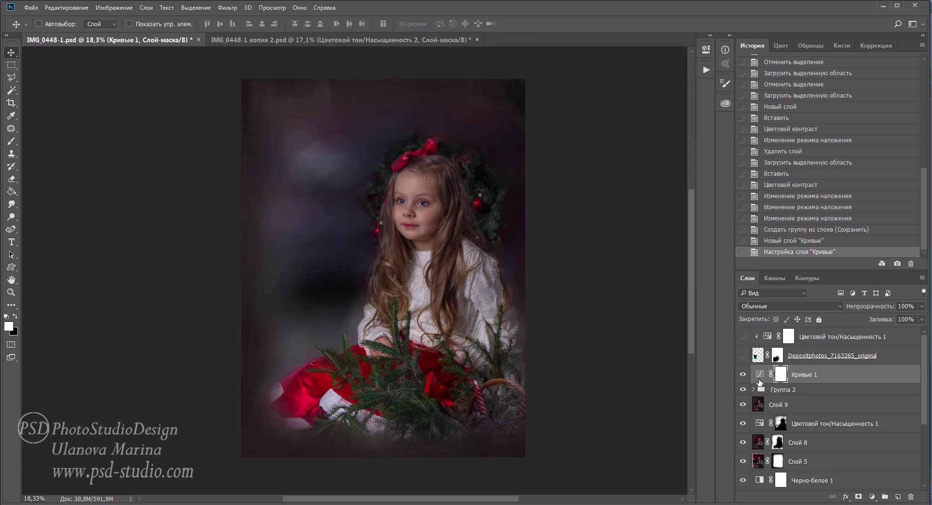
click(743, 375)
click(743, 375)
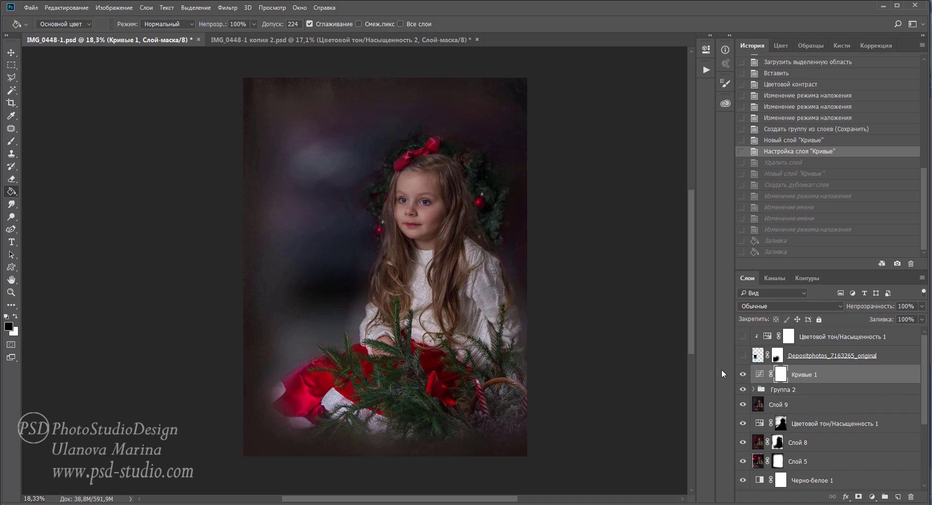
- Create Слой 12 as a 50%-gray Мягкий свет layer above Кривые 1
alt+click(898, 497)
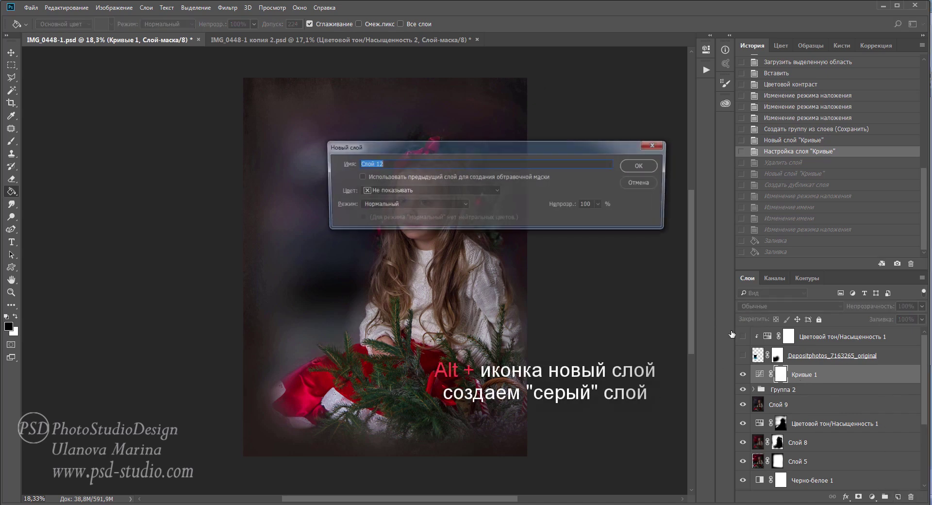
click(418, 206)
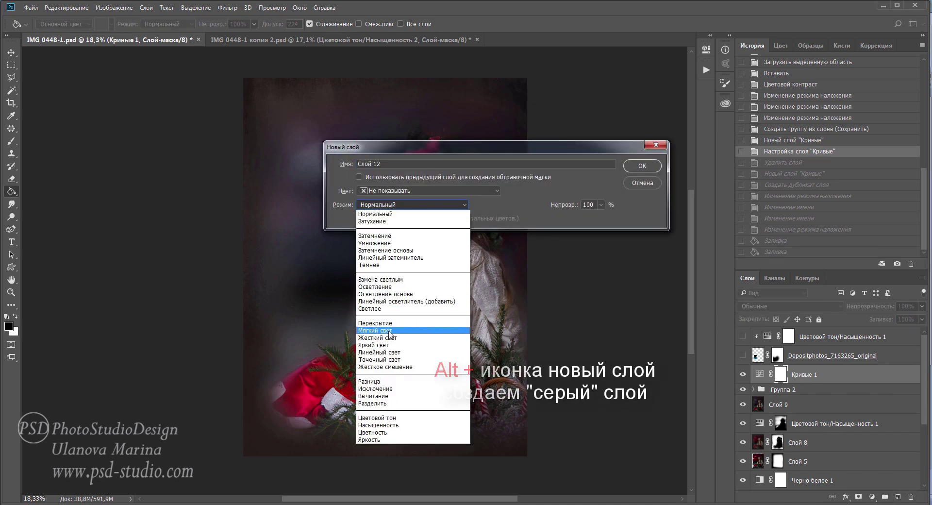
click(417, 329)
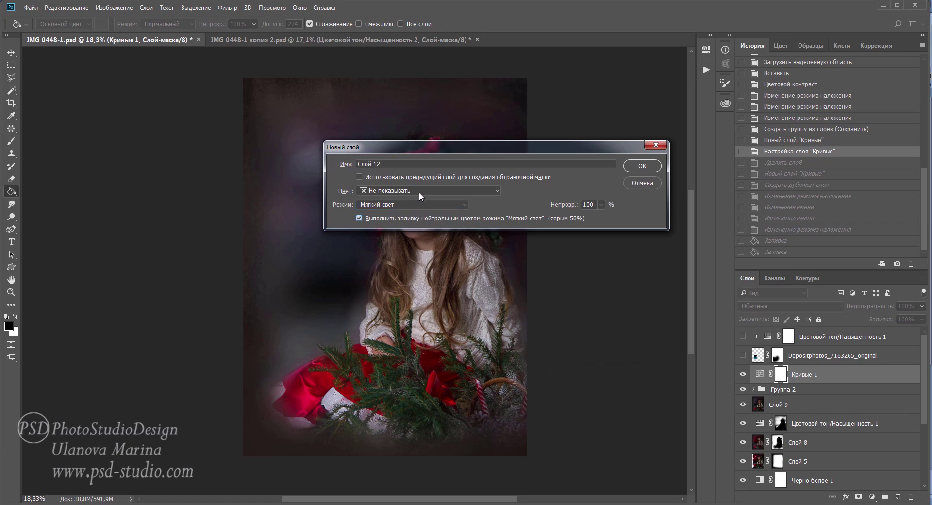
click(640, 167)
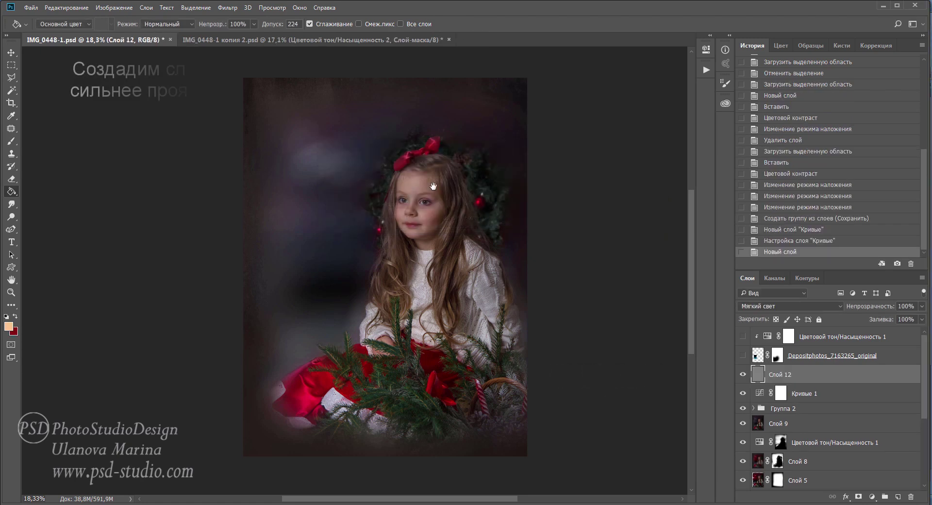
click(434, 208)
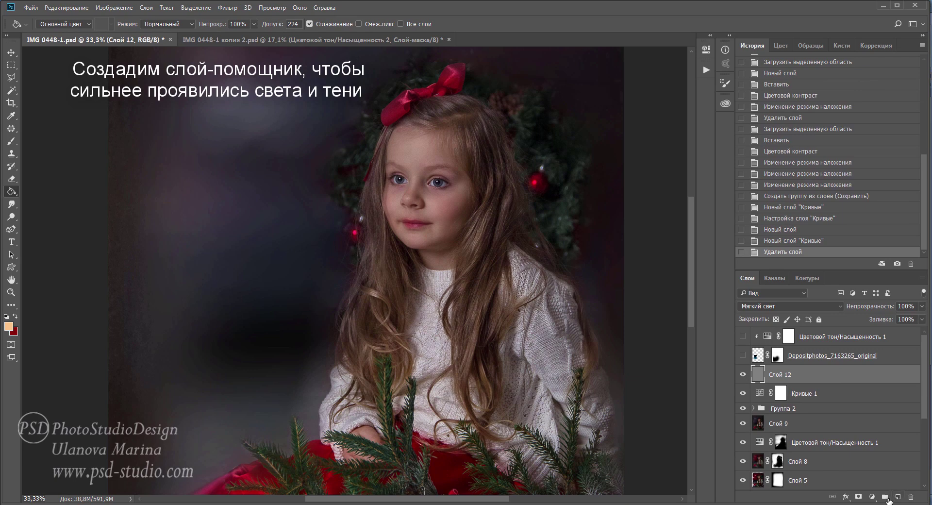
click(877, 495)
- Add a monochrome Channel Mixer layer with Red −96, Green +151 and Blue +36
click(856, 416)
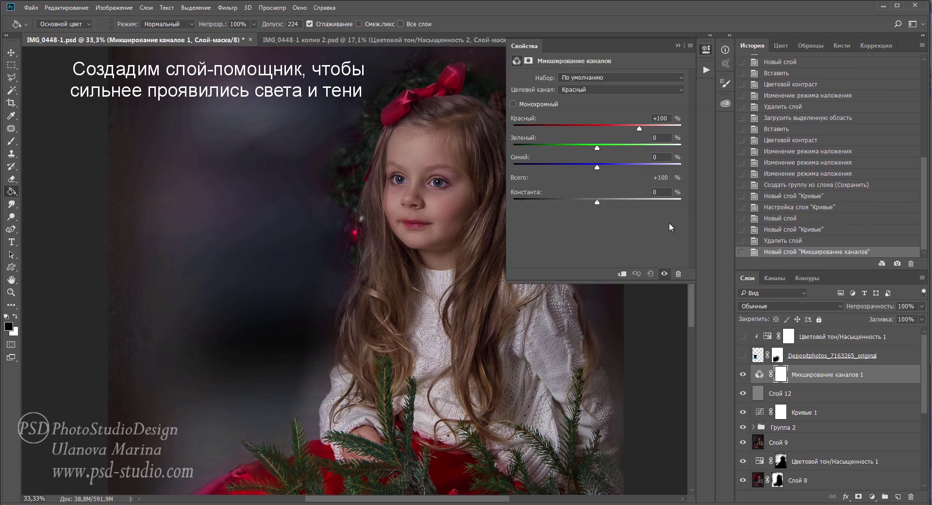
click(513, 104)
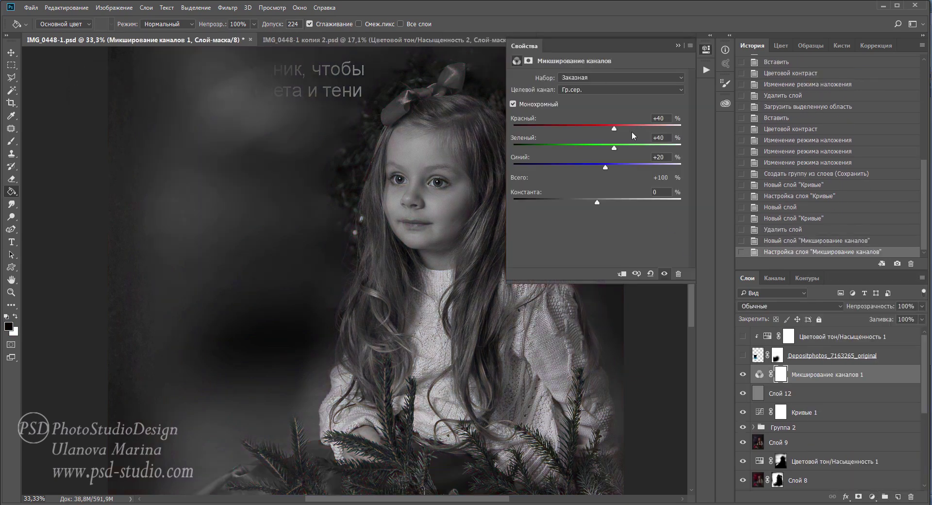
drag(614, 129, 536, 129)
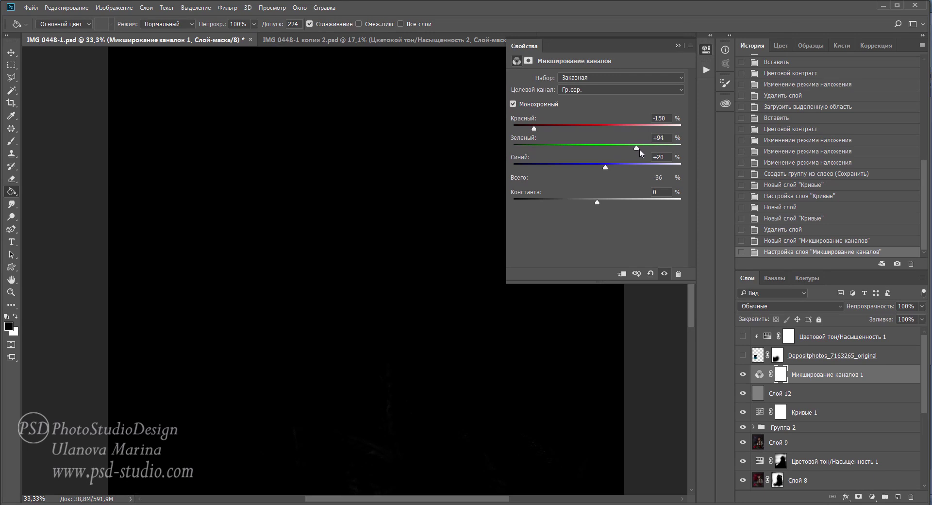
drag(640, 149, 663, 148)
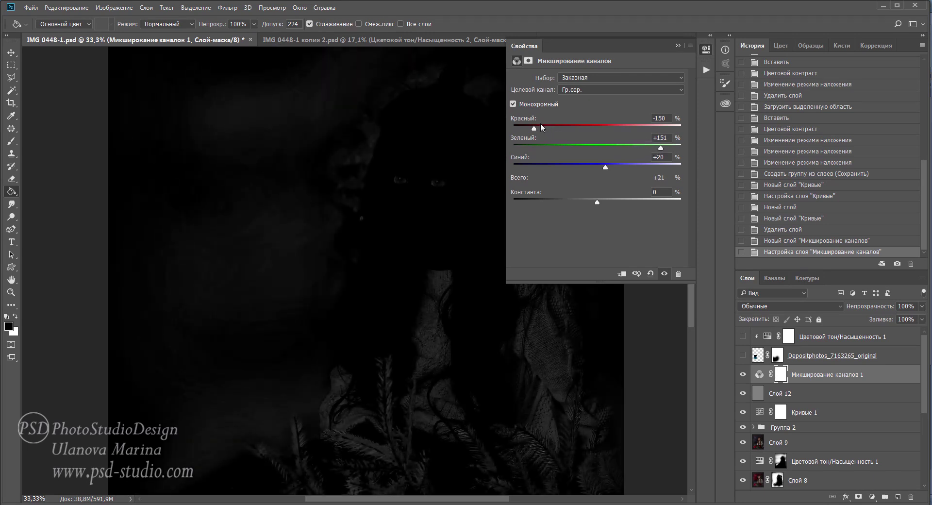
drag(536, 126, 557, 126)
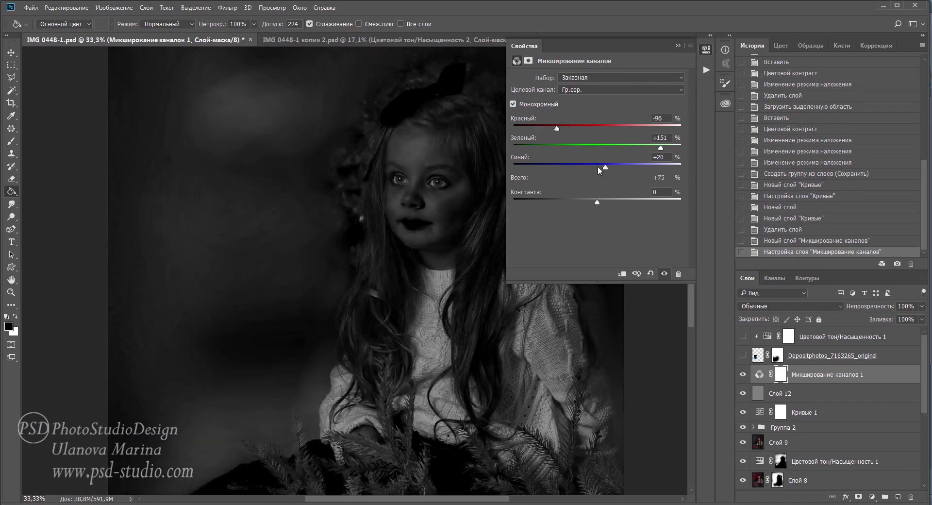
drag(607, 166, 613, 168)
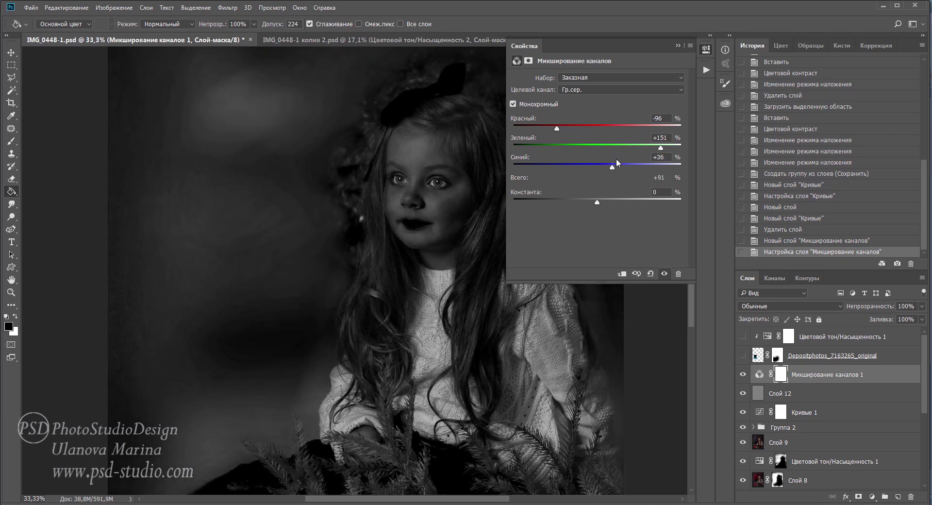
click(679, 44)
- Duplicate gray Слой 12 and rename the two copies свет and тень
click(775, 392)
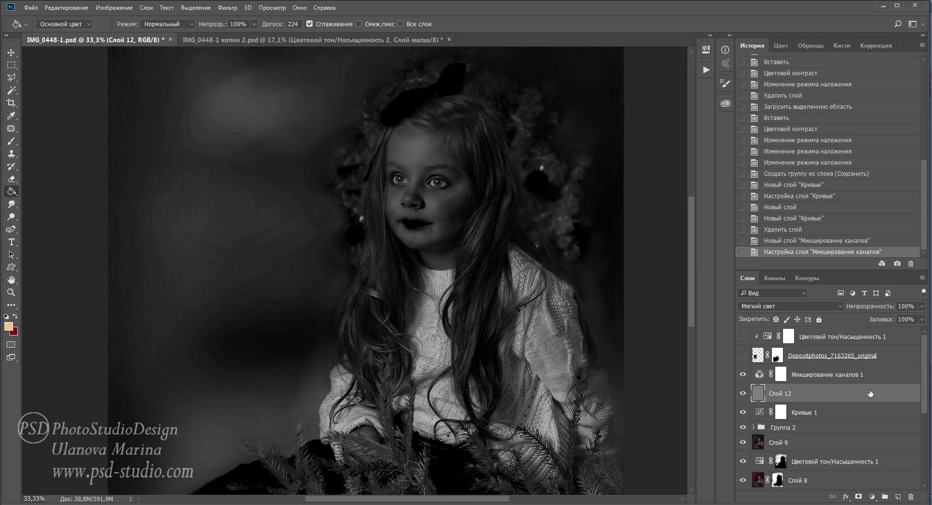
drag(870, 393, 899, 496)
click(782, 414)
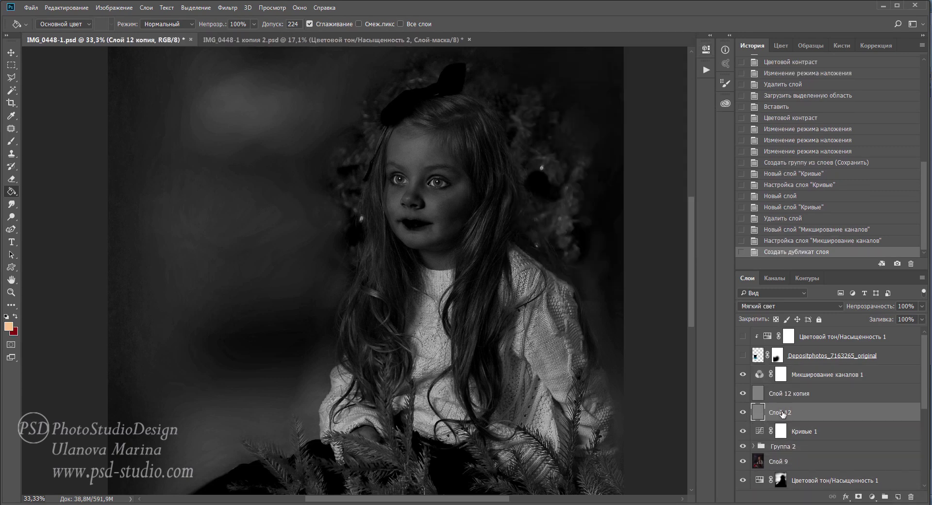
double_click(783, 413)
text(свет)
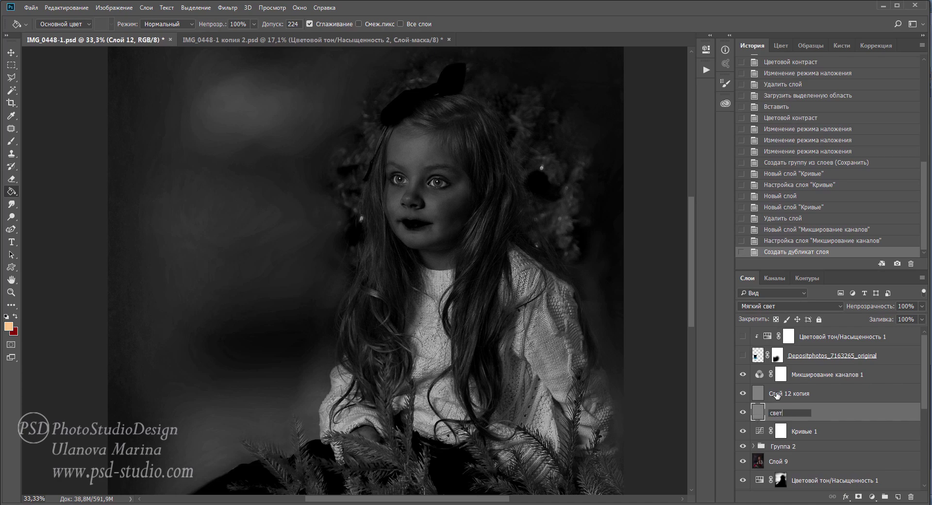
double_click(777, 394)
text(тень)
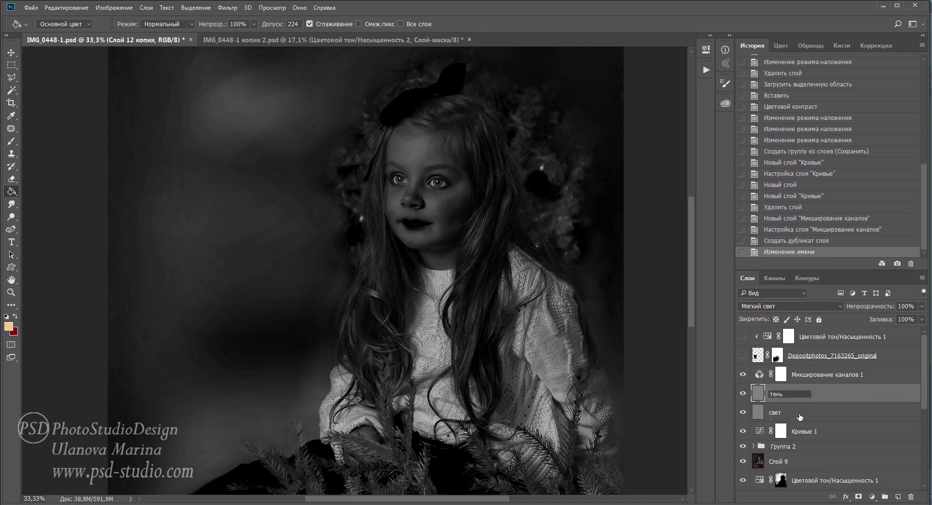
click(787, 414)
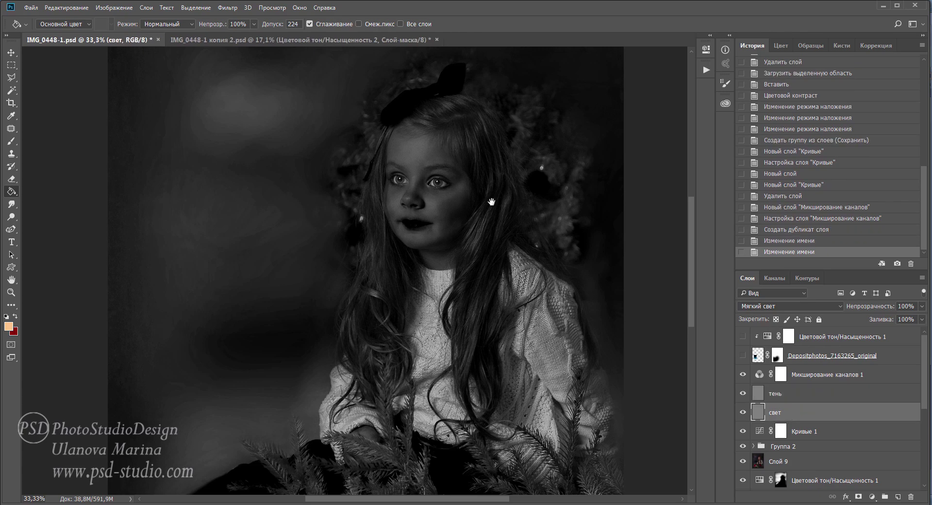
scroll(491, 202, up, 3)
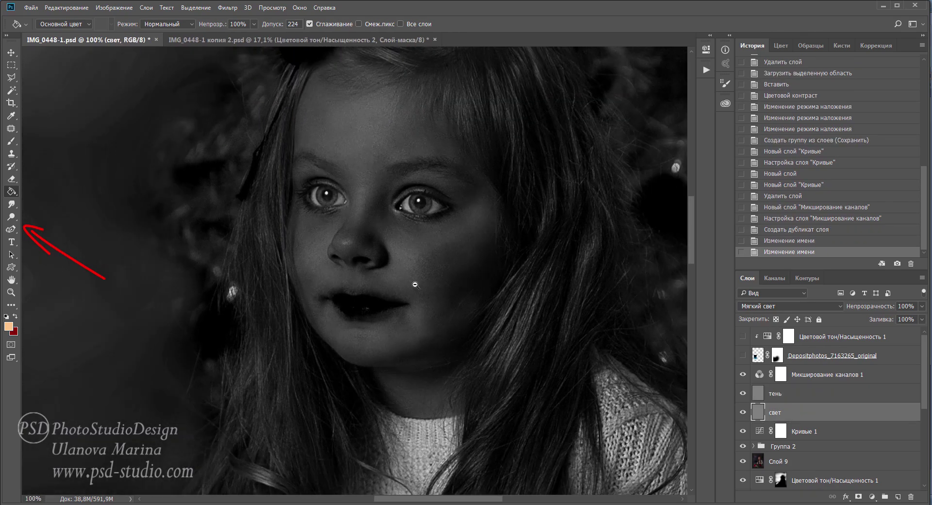
scroll(415, 285, down, 1)
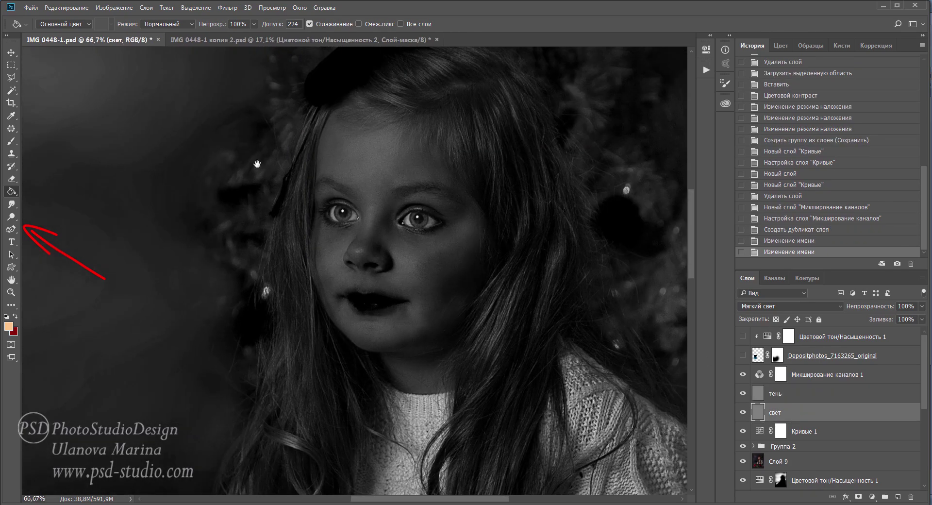
- Set the Dodge tool to Midtones range, 17% exposure and a soft round brush
right_click(12, 218)
click(53, 215)
click(142, 24)
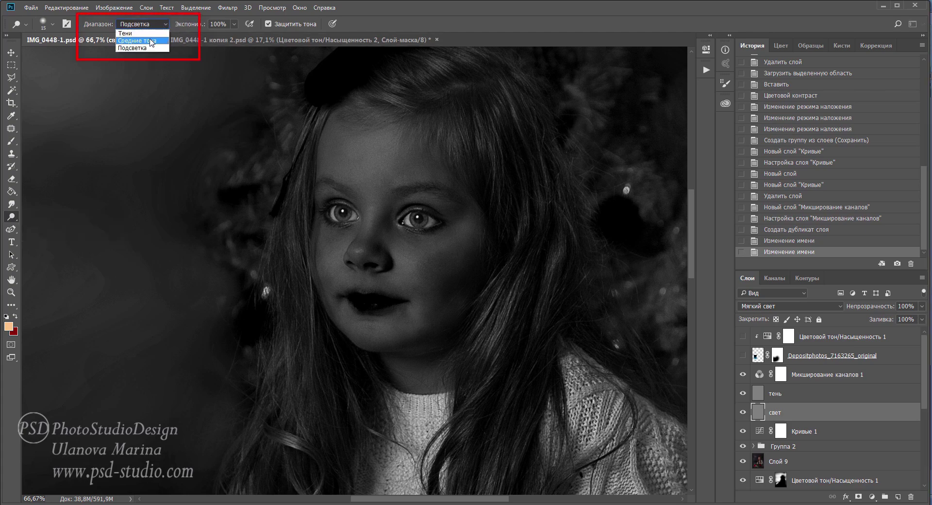
click(151, 41)
click(234, 24)
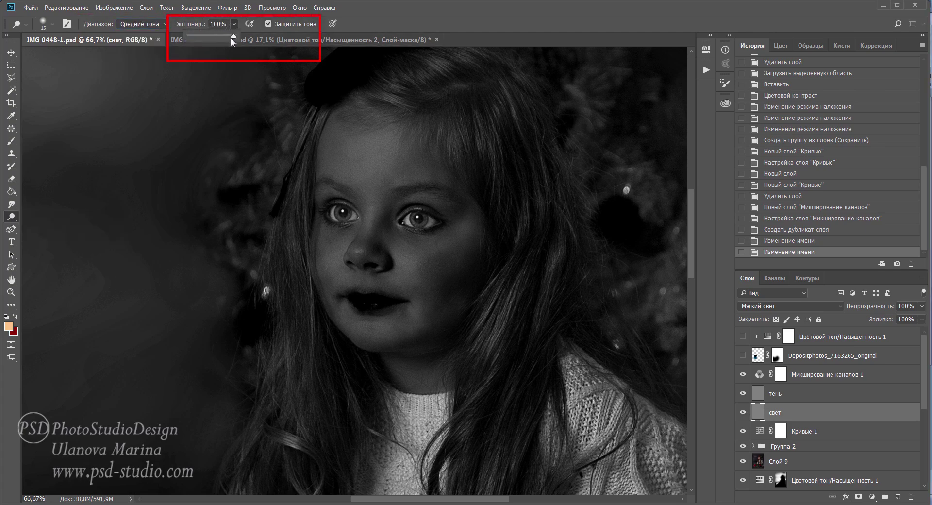
drag(231, 39, 196, 33)
click(726, 85)
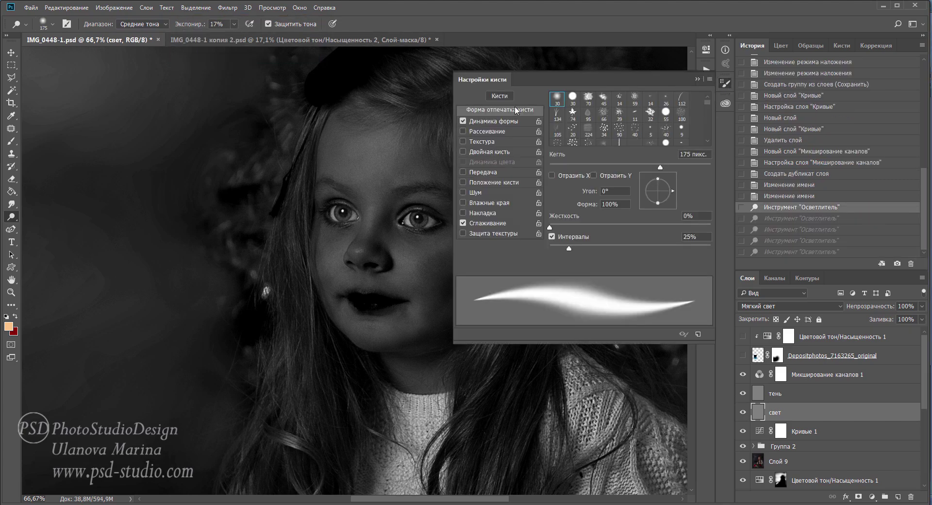
click(695, 76)
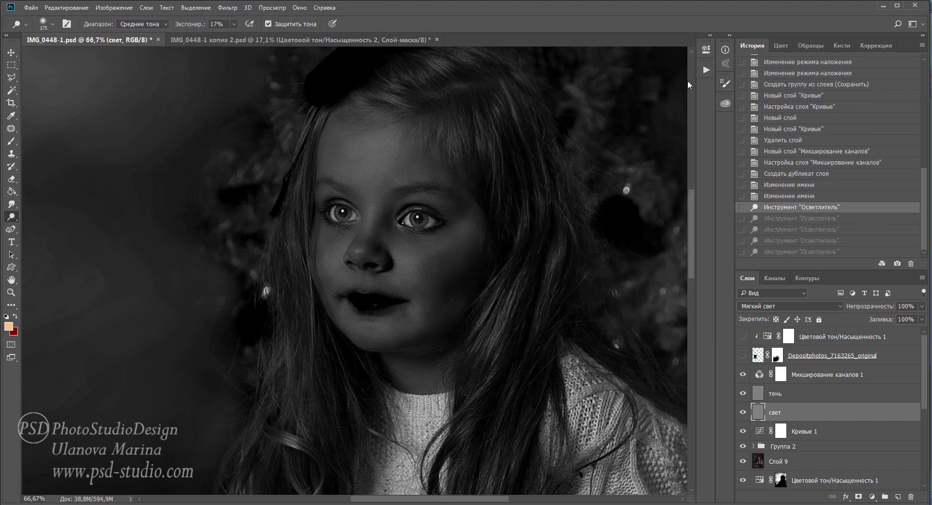
click(57, 24)
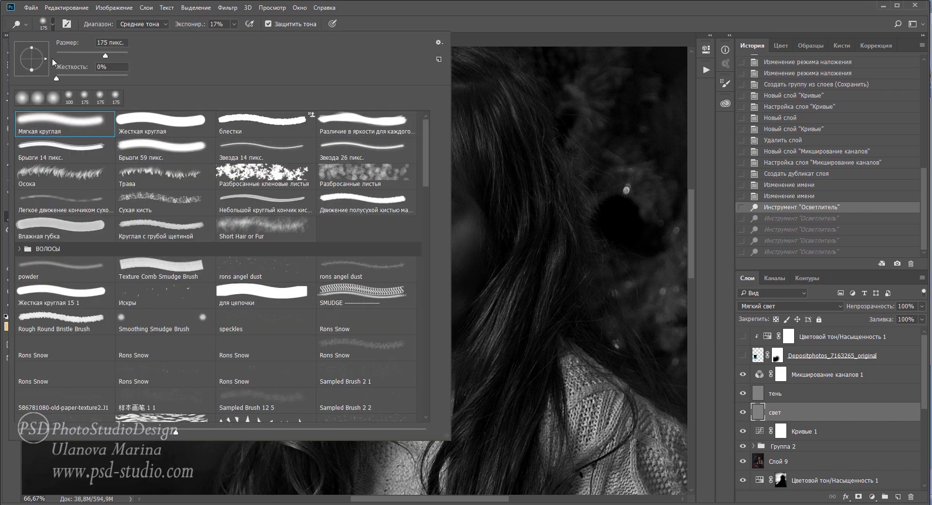
click(444, 21)
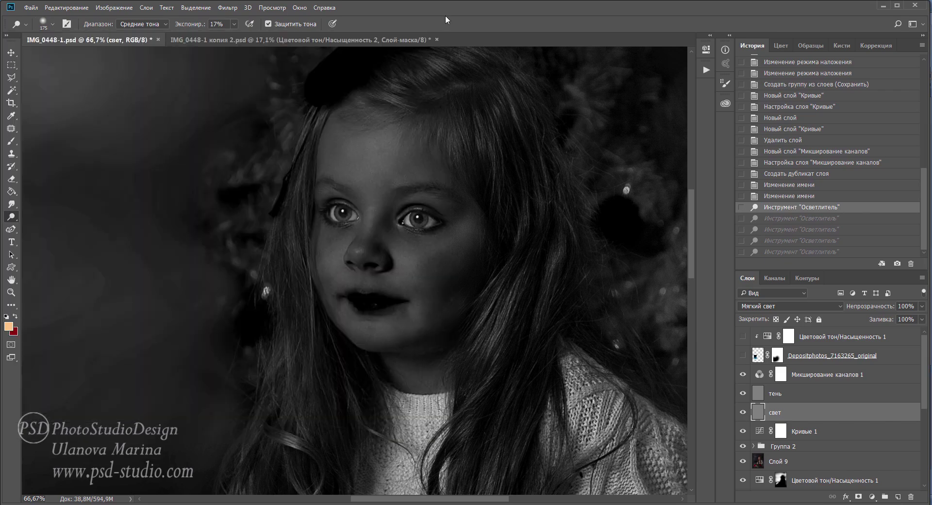
- Dodge parts of the face on свет at 10% exposure, shrinking the brush to 40
mouse_move(375, 156)
mouse_down()
mouse_move(379, 146)
mouse_move(340, 148)
mouse_move(364, 167)
mouse_up()
key(bracketleft)
key(bracketleft)
key(bracketleft)
key(bracketleft)
key(bracketleft)
key(bracketleft)
key(1)
drag(430, 177, 370, 166)
key(bracketleft)
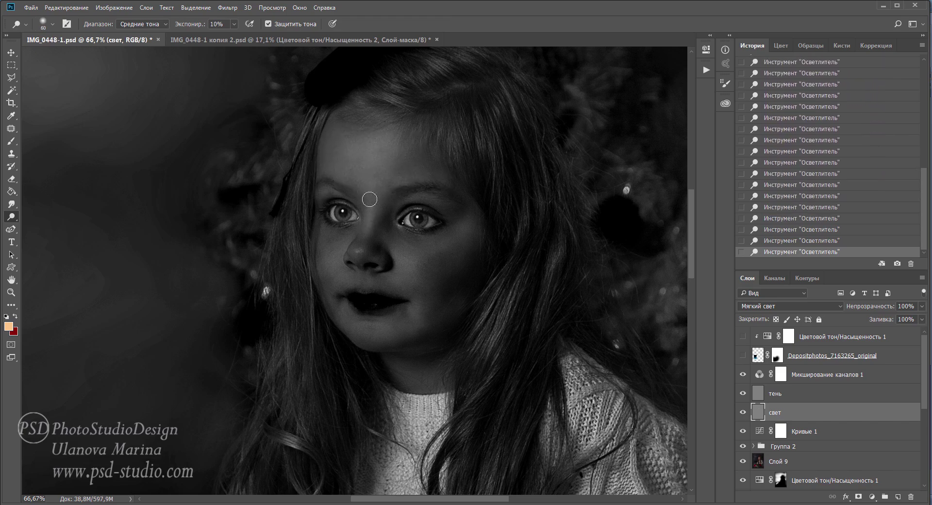
key(bracketleft)
key(bracketleft)
key(bracketleft)
key(bracketright)
key(bracketleft)
- Zoom in on the lips and dodge them finely at 3–5% exposure
ctrl+click(370, 300)
ctrl+click(370, 300)
key(0)
key(5)
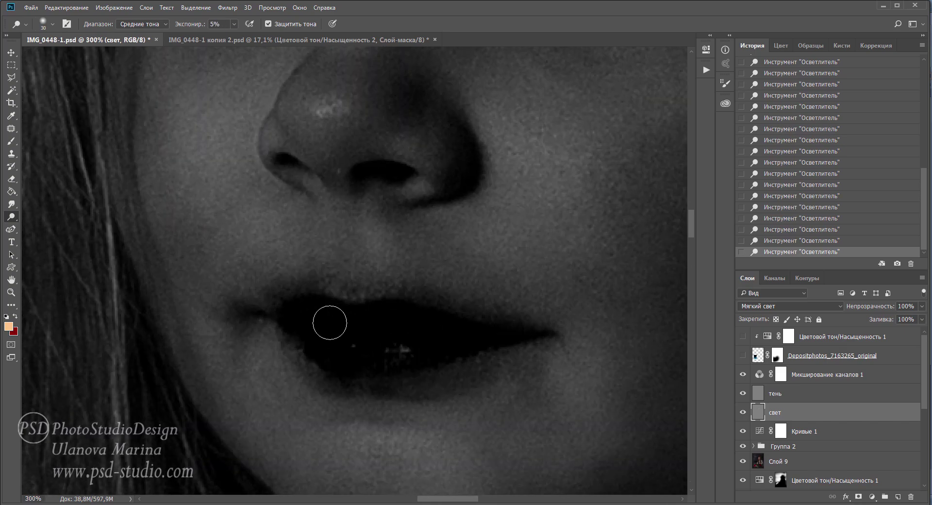
key(bracketleft)
key(bracketleft)
key(bracketleft)
key(0)
key(3)
key(0)
key(5)
key(0)
key(3)
- Compare recent dodge strokes with undo/redo and by toggling the monochrome helper
key(ctrl+alt+z)
key(ctrl+alt+z)
key(ctrl+alt+z)
key(ctrl+alt+z)
key(ctrl+alt+z)
key(ctrl+alt+z)
key(ctrl+shift+z)
key(ctrl+shift+z)
key(ctrl+shift+z)
key(ctrl+alt+z)
key(ctrl+alt+z)
key(ctrl+alt+z)
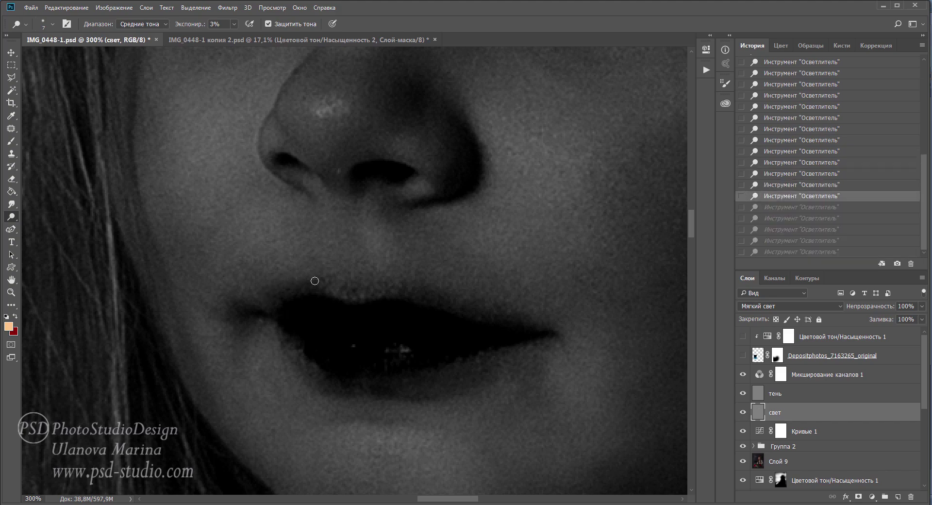
key(ctrl+shift+z)
key(ctrl+shift+z)
key(ctrl+shift+z)
key(ctrl+alt+z)
key(ctrl+shift+z)
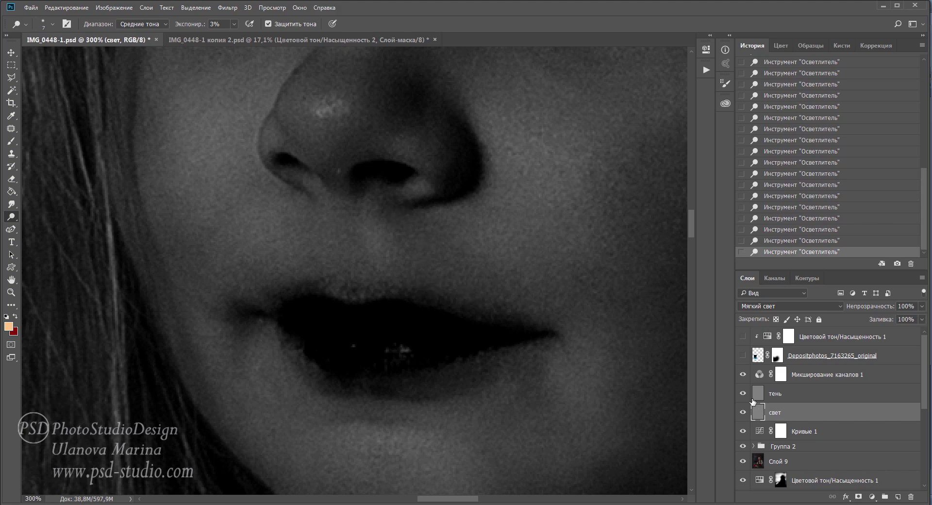
click(743, 374)
click(747, 375)
key(bracketright)
key(bracketright)
key(bracketright)
key(bracketleft)
key(bracketleft)
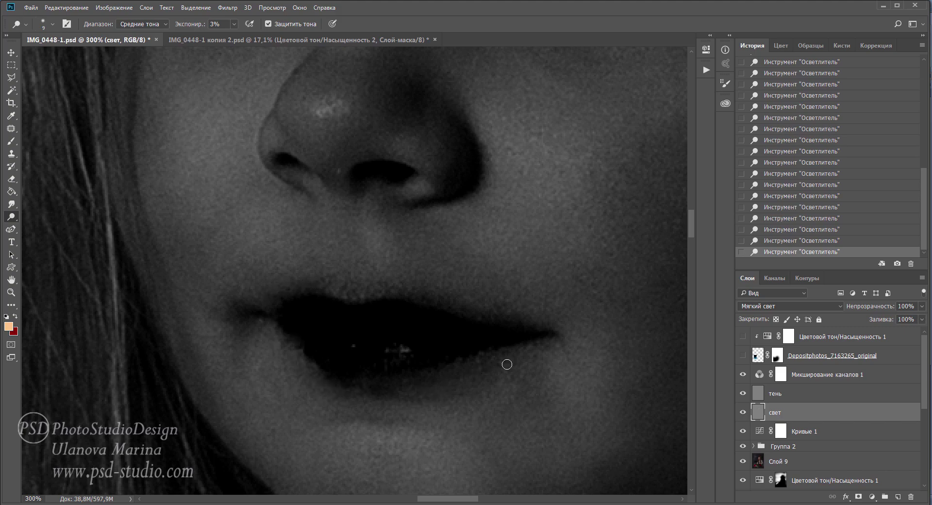
- Hide the monochrome helper, zoom out, and toggle свет to compare
click(742, 375)
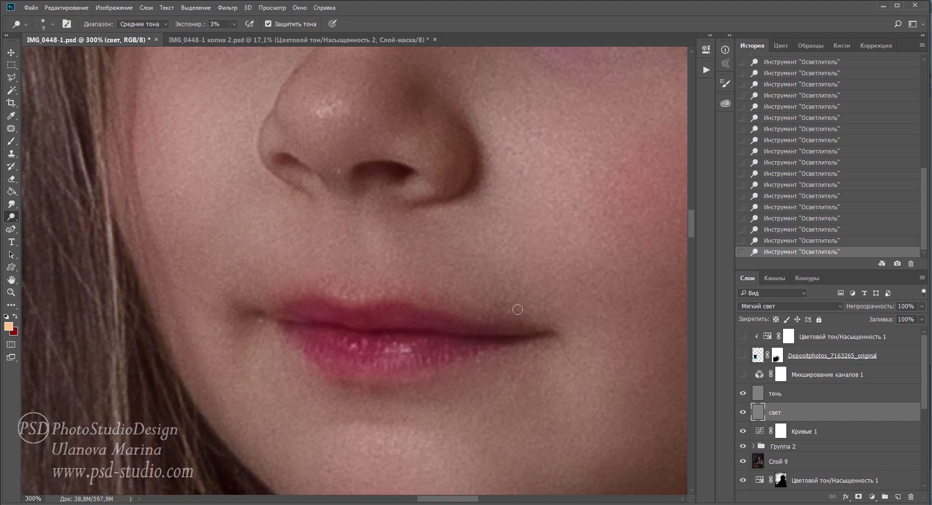
key(ctrl+minus)
key(ctrl+minus)
key(ctrl+minus)
drag(489, 316, 437, 306)
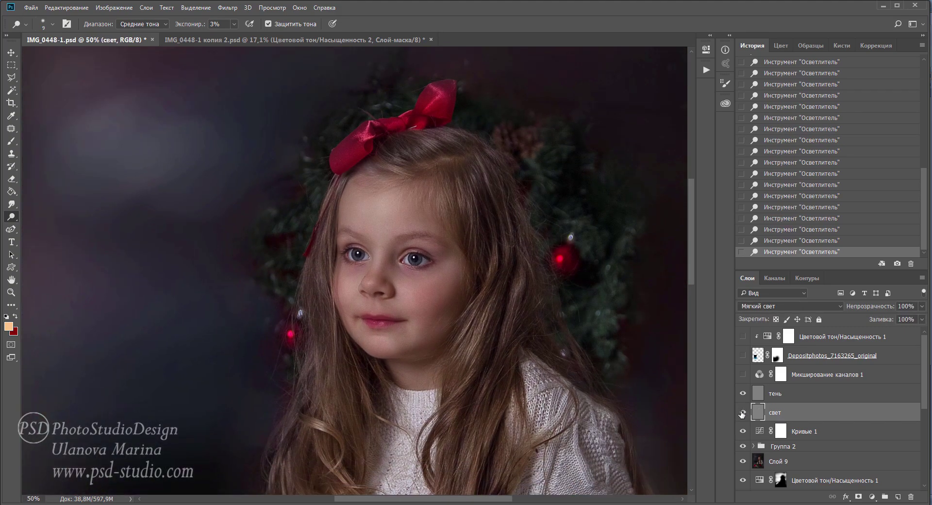
click(742, 412)
click(743, 412)
- Paint neutral gray with the brush over the chin, mouth and lower face
key(i)
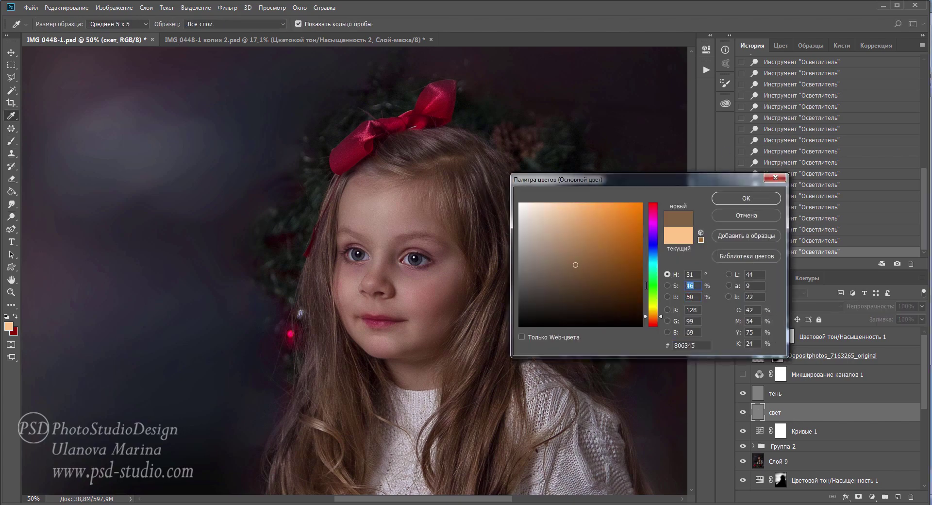
text(0)
key(Tab)
key(Return)
key(b)
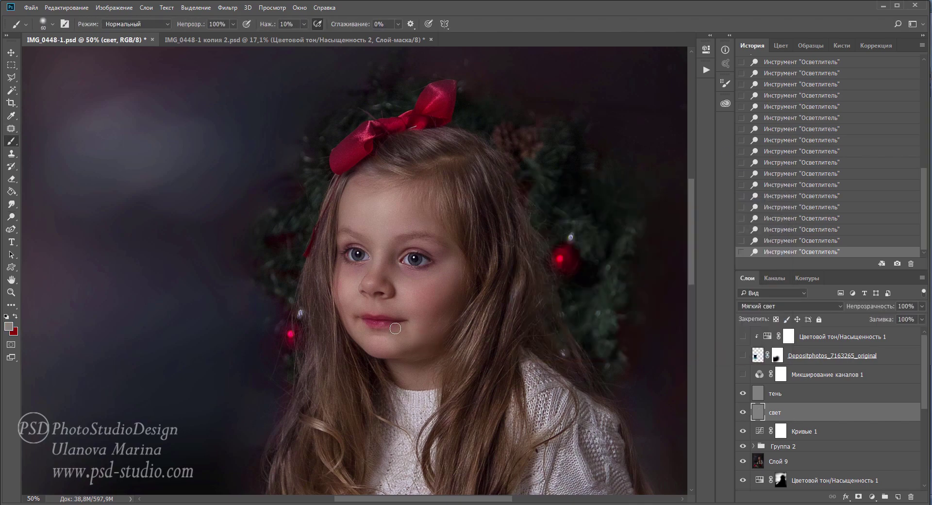
click(395, 328)
click(367, 325)
click(384, 330)
click(432, 323)
click(510, 318)
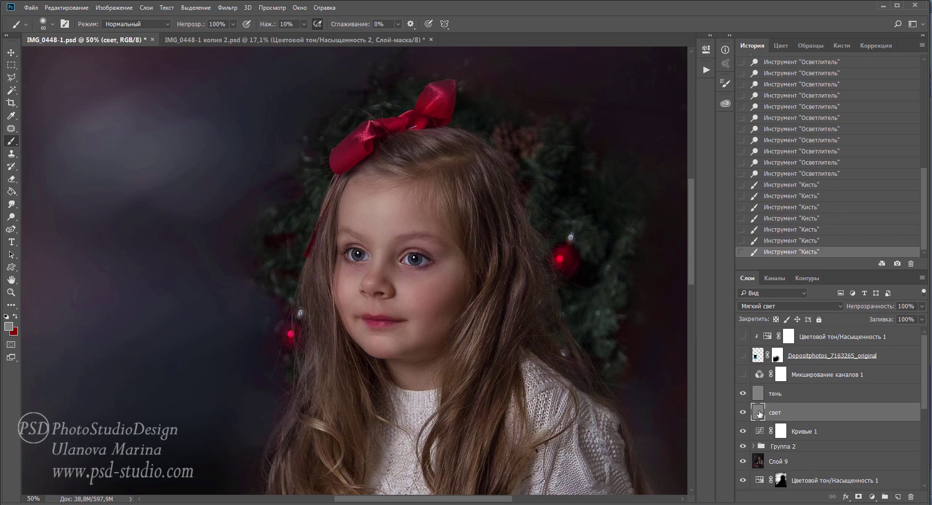
- Dodge the nose at 5% exposure, then show the portrait in black-and-white again
key(o)
scroll(386, 290, up, 3)
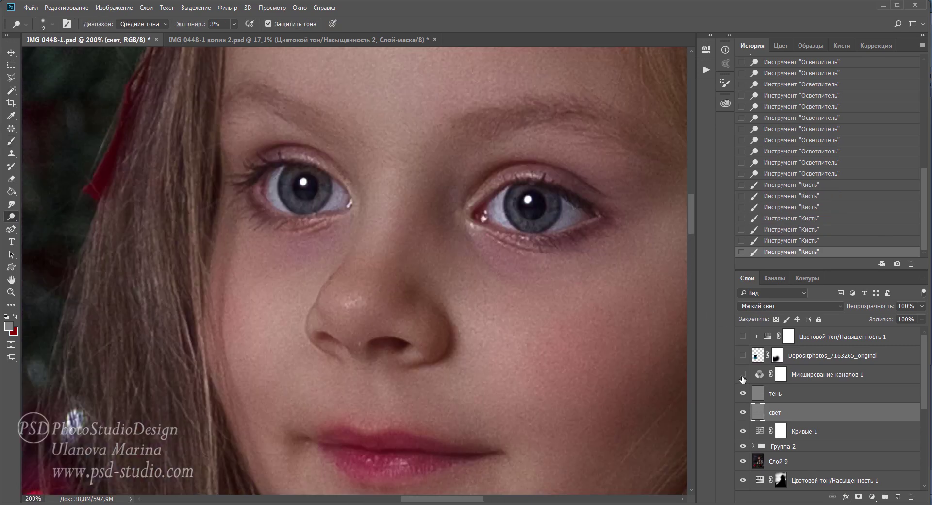
scroll(356, 272, up, 1)
mouse_move(320, 296)
mouse_down()
mouse_move(335, 289)
mouse_move(319, 280)
mouse_move(300, 295)
mouse_up()
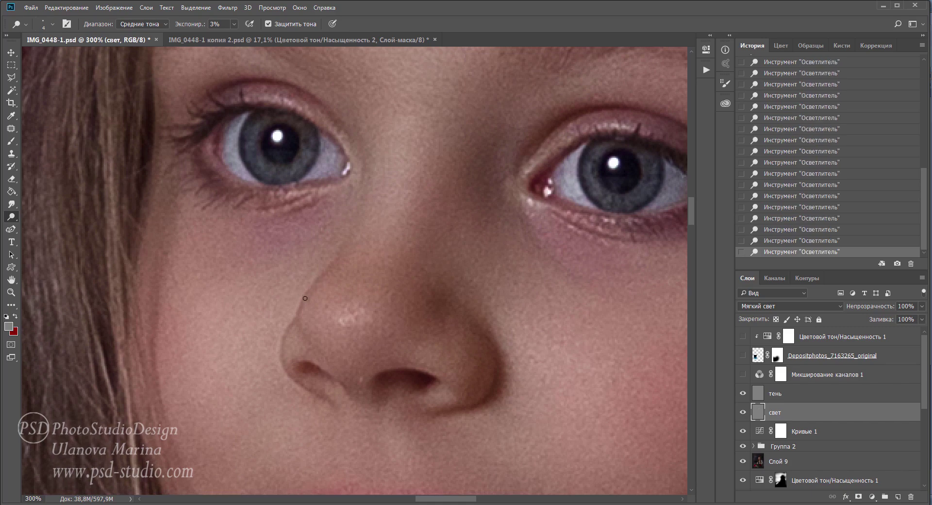
key(0)
key(5)
scroll(437, 255, down, 3)
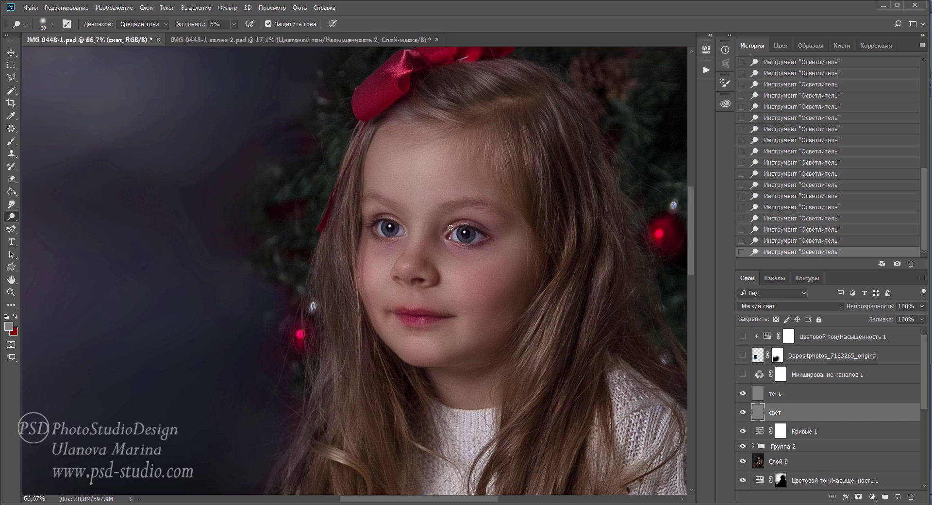
click(743, 375)
- Dodge around both eyes at 10% exposure, adjusting brush size for detail
key(1)
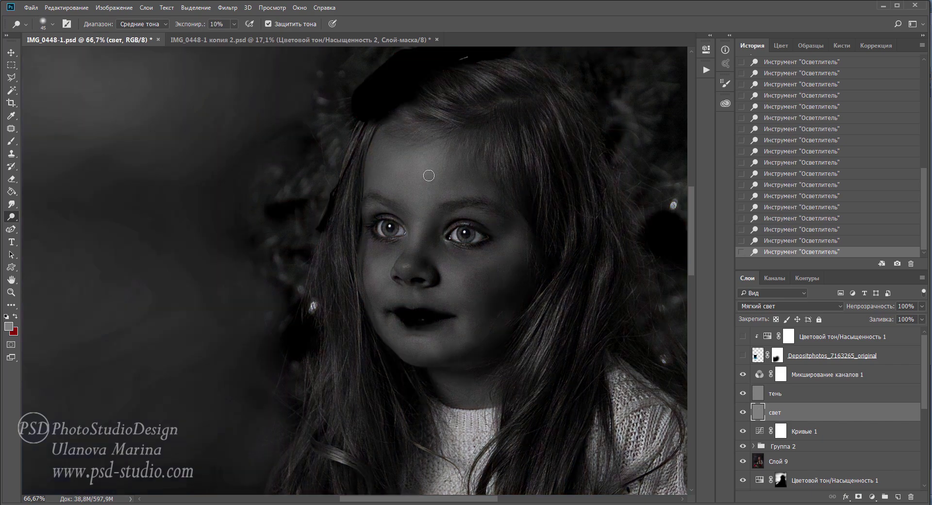
key(bracketright)
key(bracketright)
key(bracketright)
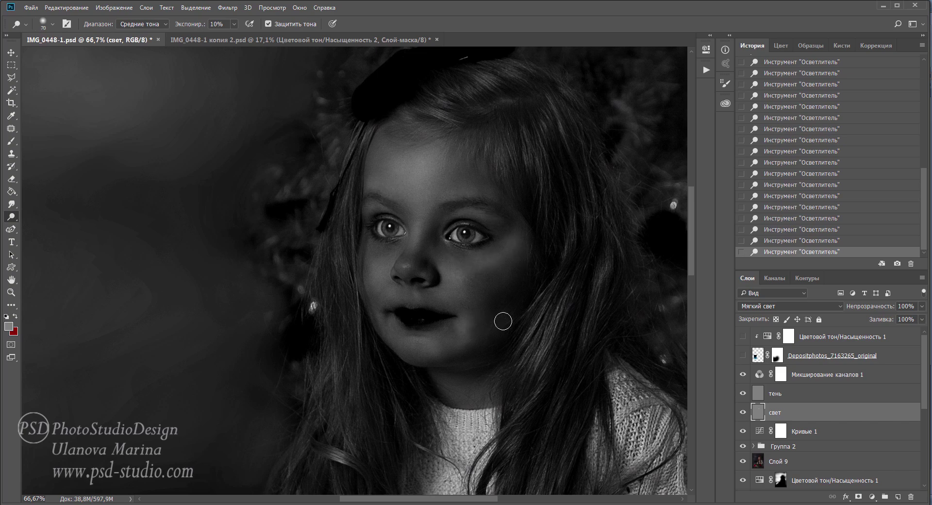
key(bracketleft)
key(bracketleft)
key(bracketleft)
scroll(397, 240, up, 3)
key(bracketleft)
key(bracketleft)
key(bracketleft)
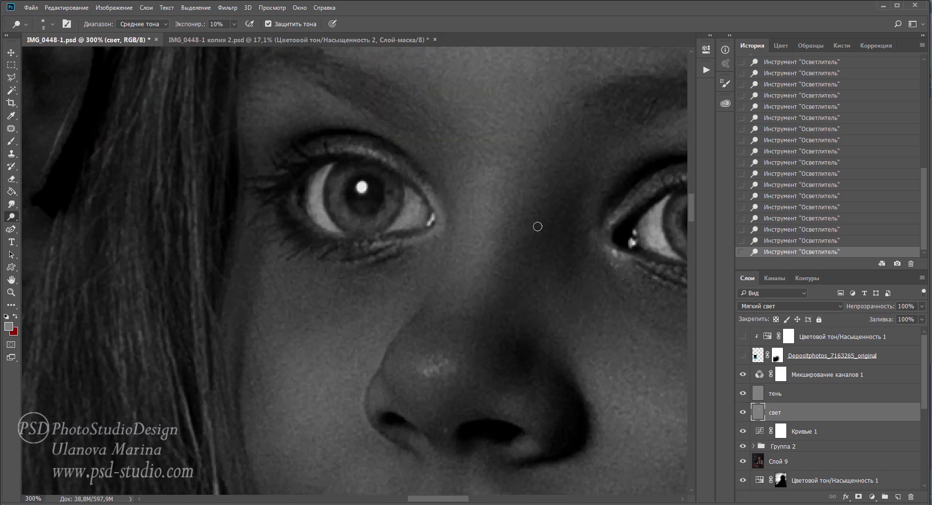
drag(646, 223, 503, 192)
key(bracketright)
key(bracketright)
key(bracketright)
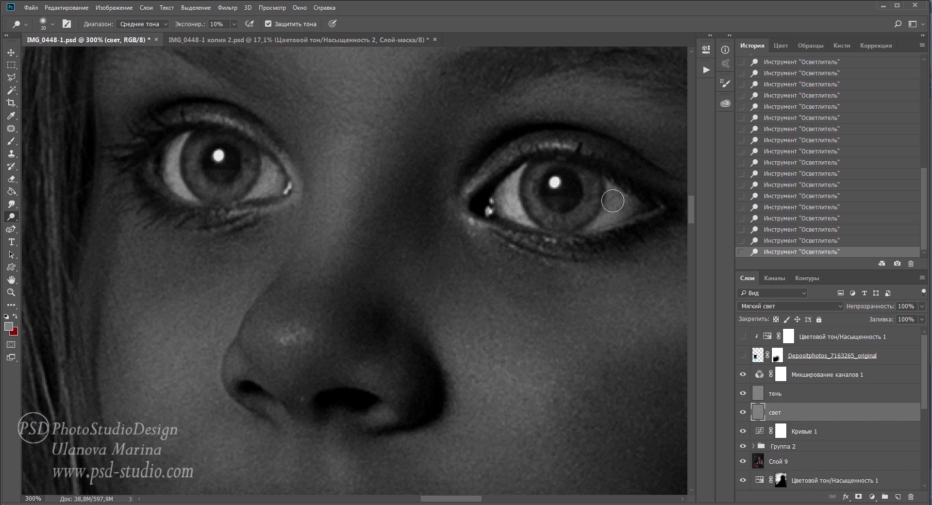
key(bracketleft)
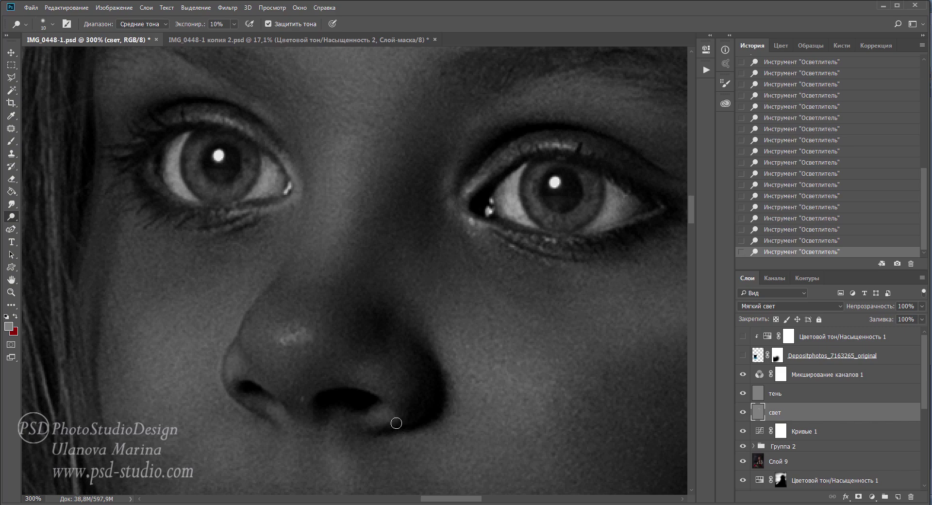
key(bracketright)
key(ctrl+minus)
key(ctrl+minus)
key(ctrl+minus)
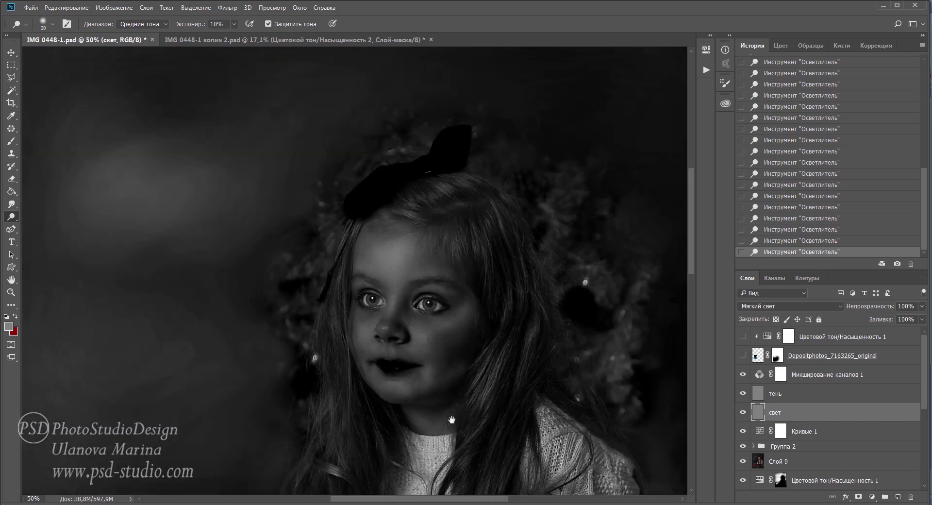
drag(451, 420, 417, 369)
- Toggle the channel mixer and свет layer to compare, ending in monochrome view
click(743, 374)
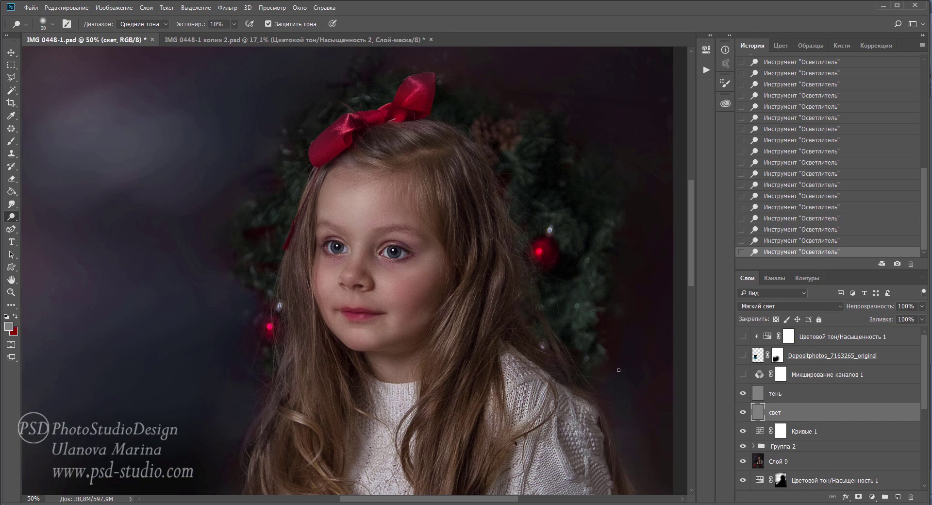
click(744, 412)
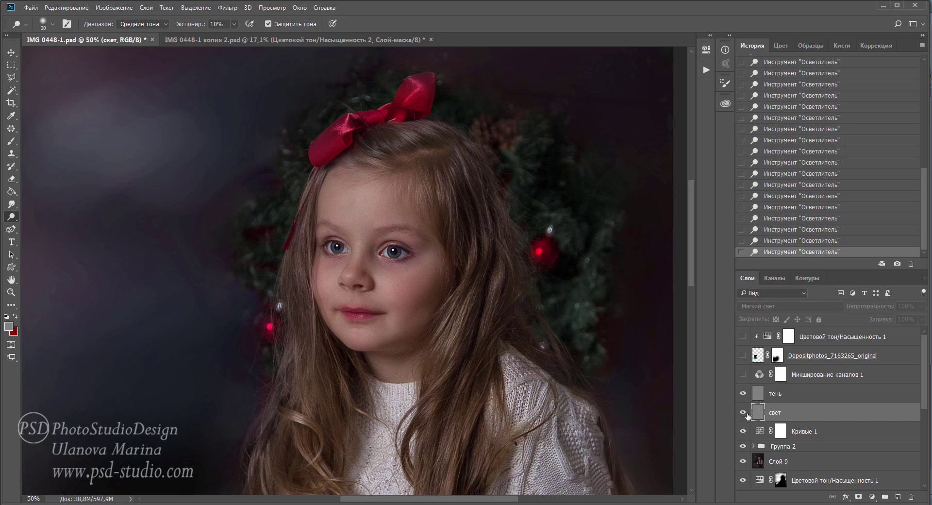
click(744, 412)
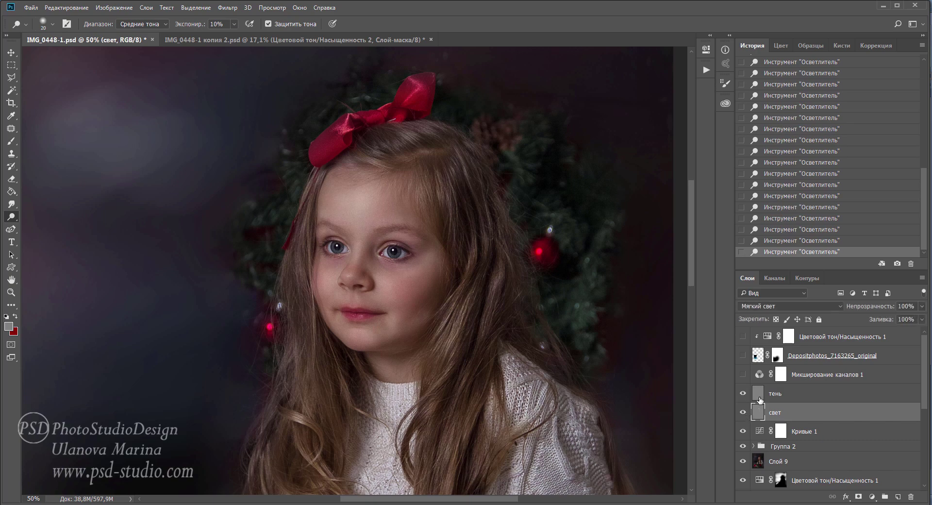
click(744, 375)
- Select тень and burn shadows near the eyes and cheek with the Burn tool
click(773, 394)
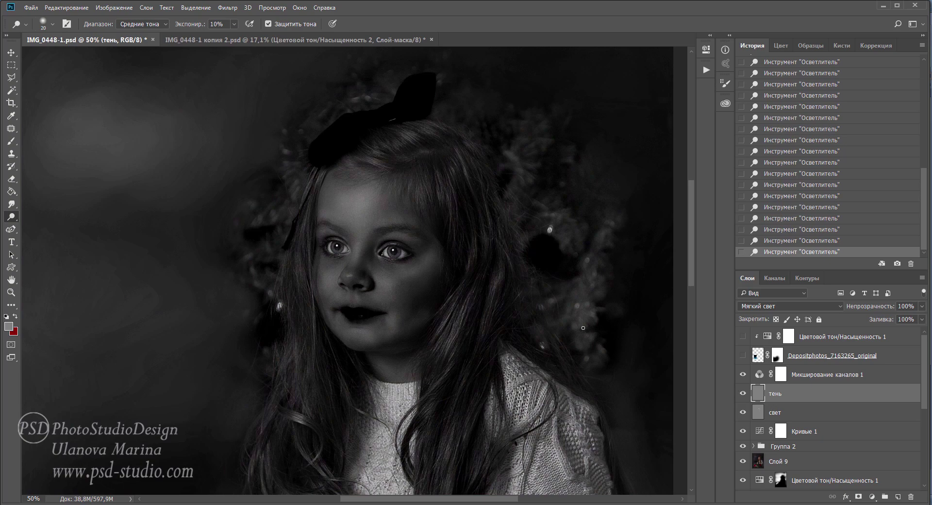
right_click(19, 222)
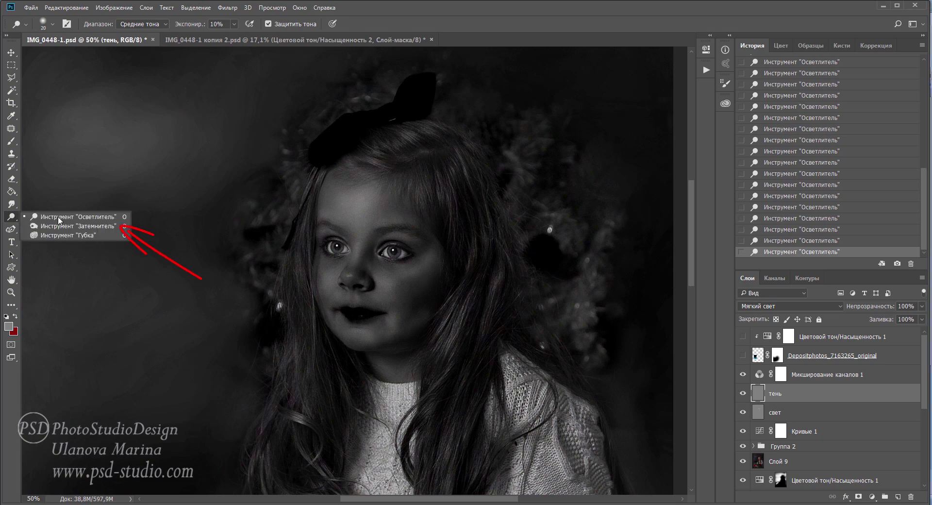
click(61, 227)
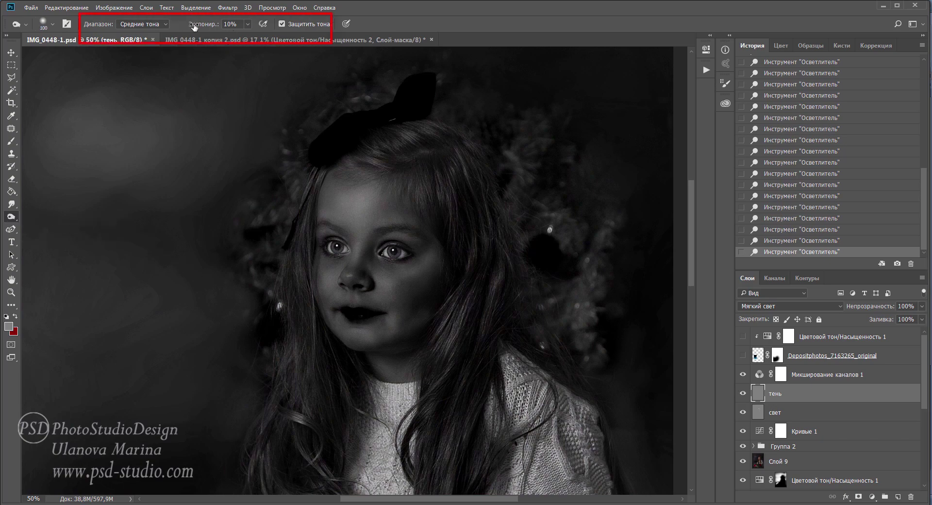
scroll(413, 313, up, 1)
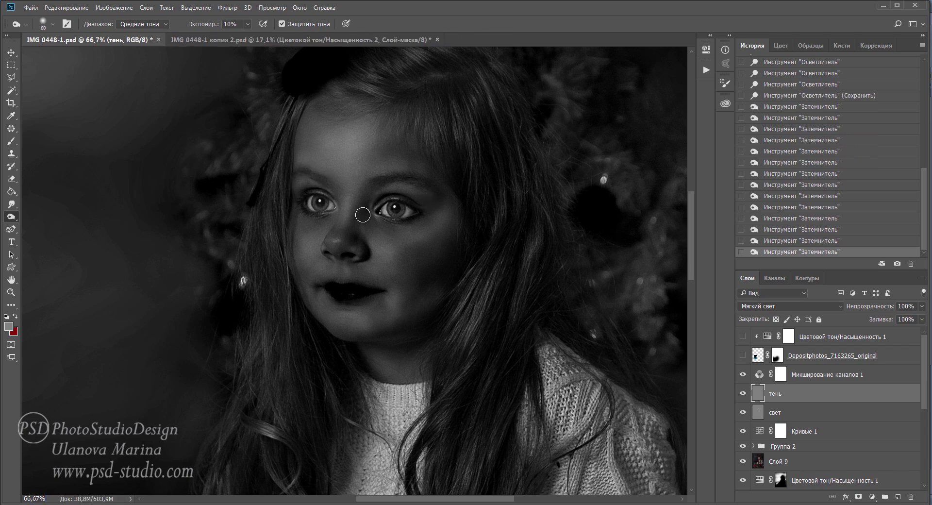
drag(356, 214, 363, 225)
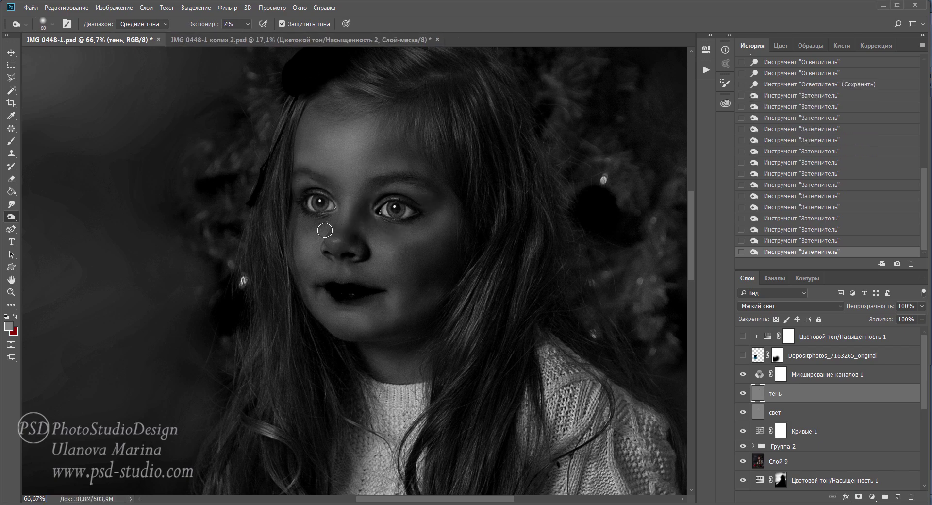
click(297, 229)
click(282, 311)
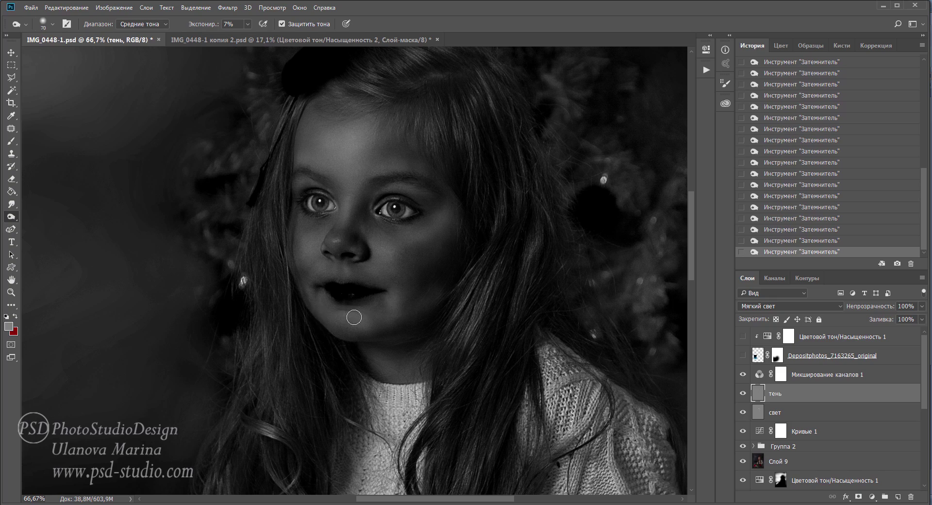
key(bracketright)
key(bracketright)
key(bracketright)
key(bracketleft)
key(bracketleft)
key(bracketleft)
key(bracketleft)
key(bracketleft)
key(bracketleft)
key(bracketleft)
- Burn beside the nose and lips at 10% exposure, then view in colour
scroll(381, 235, up, 2)
scroll(347, 209, up, 1)
scroll(430, 277, up, 1)
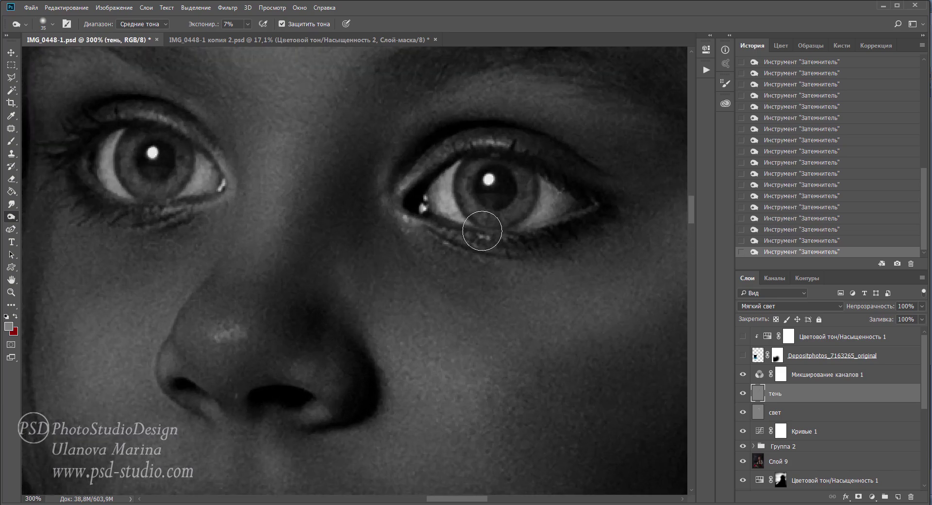
key(1)
key(bracketleft)
key(bracketleft)
key(bracketleft)
key(bracketright)
key(bracketright)
key(bracketright)
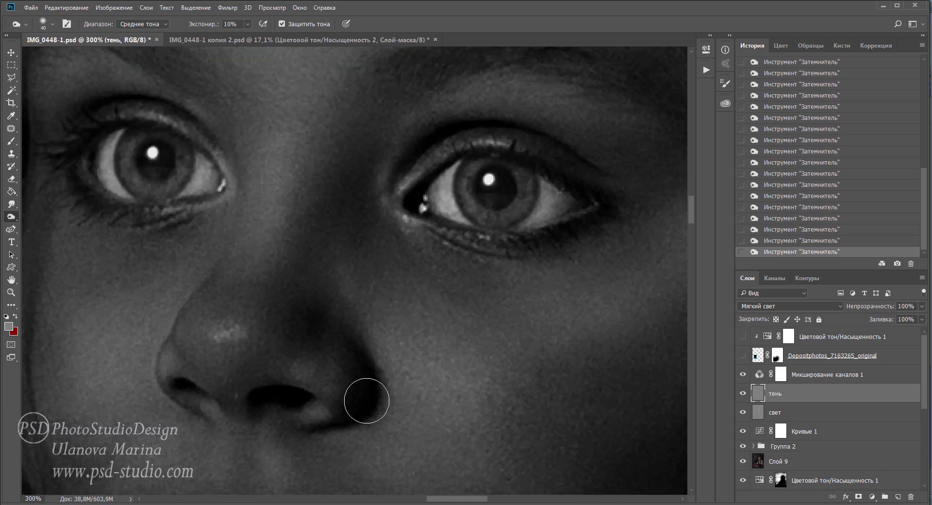
key(bracketleft)
key(bracketleft)
key(bracketleft)
key(bracketleft)
click(743, 374)
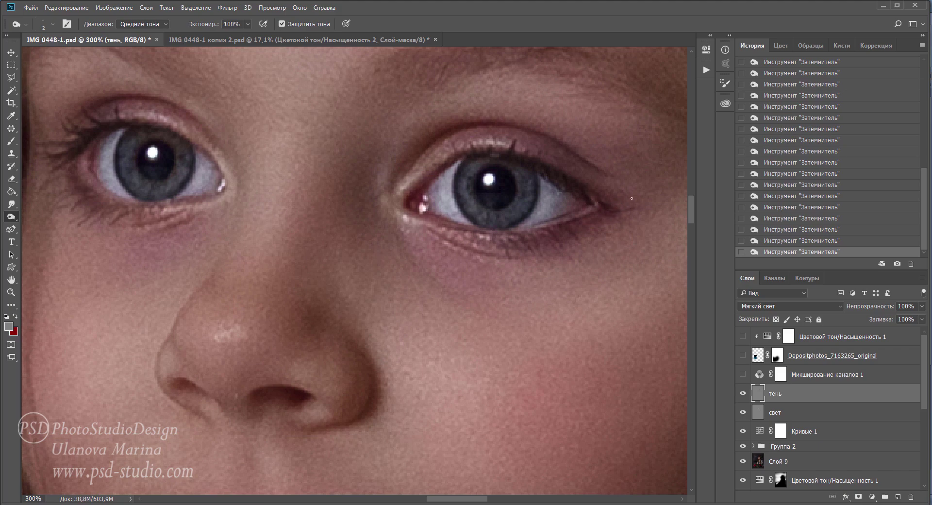
- Step back through History to compare burn strokes and redo the eye-corner shading
click(790, 217)
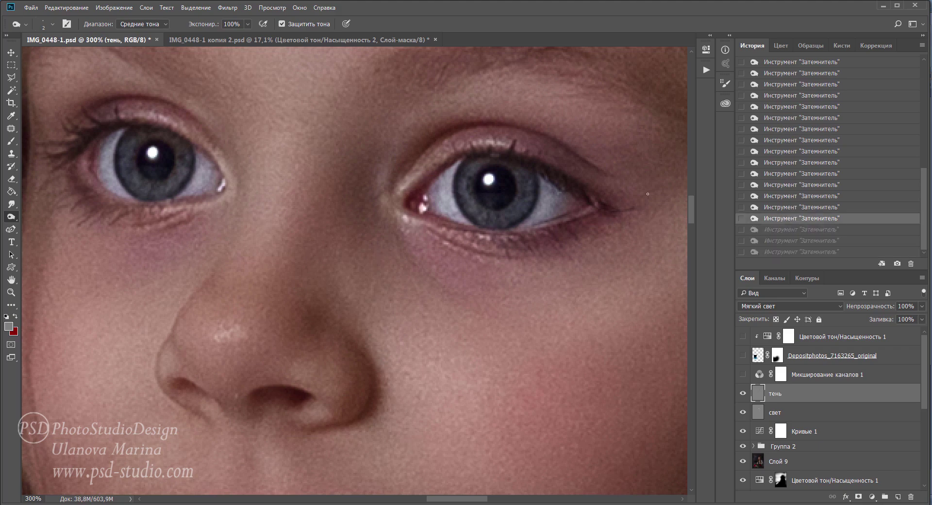
drag(592, 205, 579, 197)
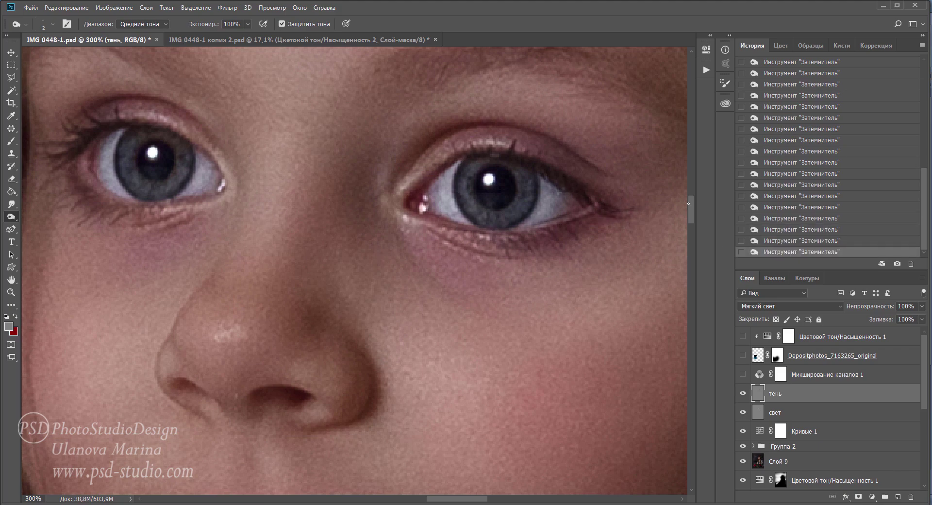
click(785, 229)
key(ctrl+z)
drag(54, 135, 149, 158)
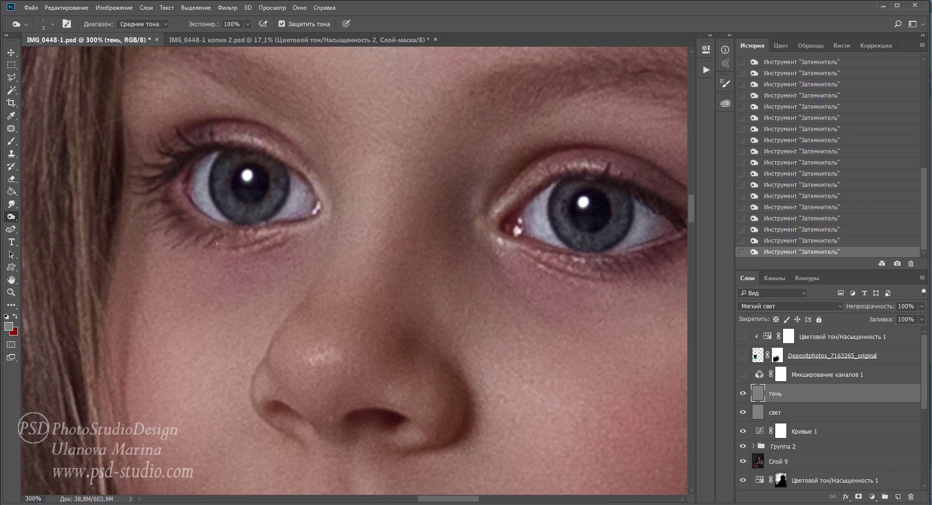
alt+click(443, 319)
alt+click(473, 392)
alt+click(474, 391)
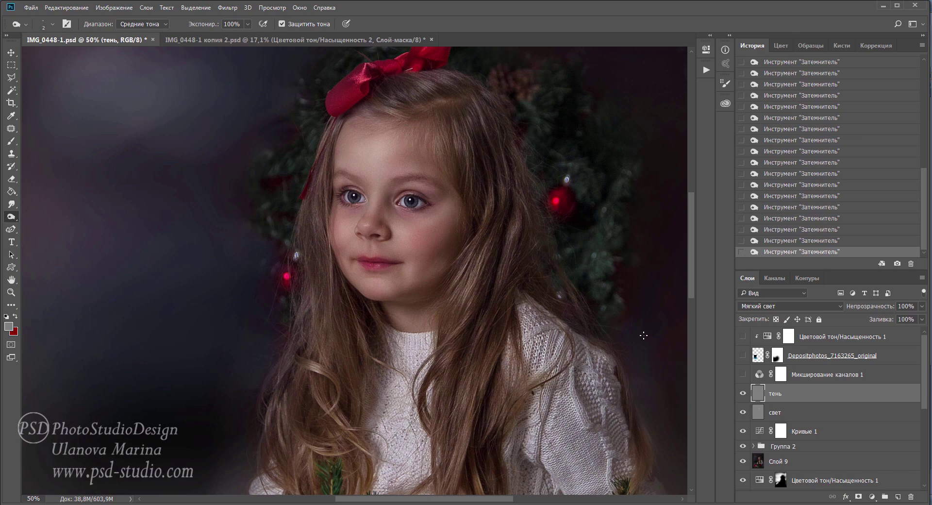
scroll(456, 275, down, 2)
scroll(484, 426, down, 2)
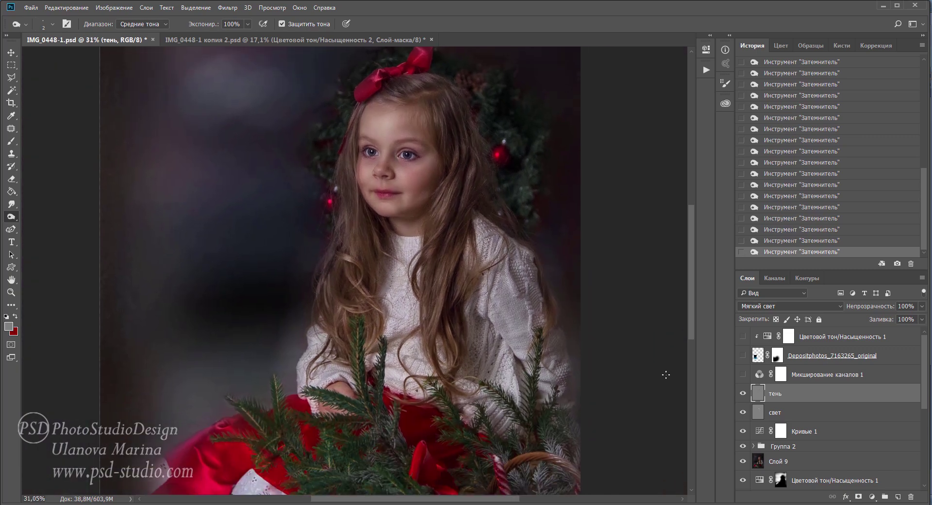
click(743, 393)
click(743, 412)
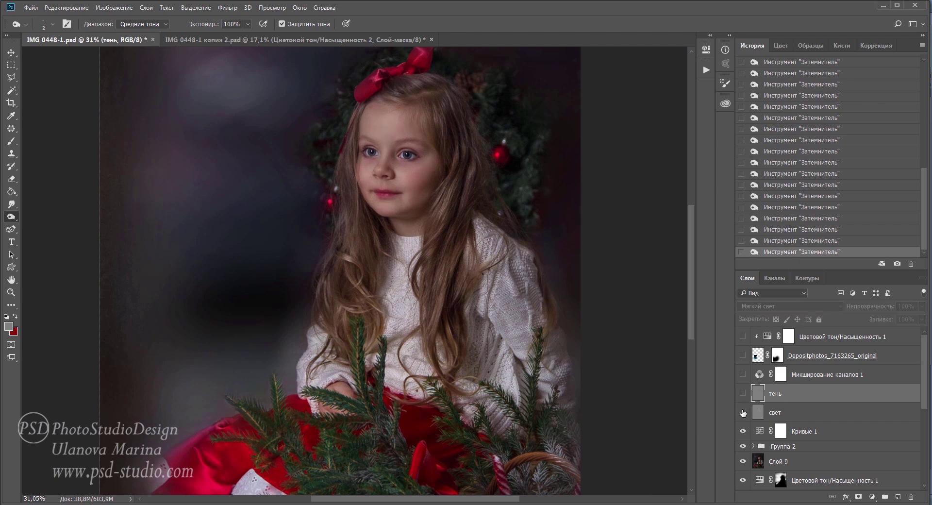
drag(743, 413, 743, 401)
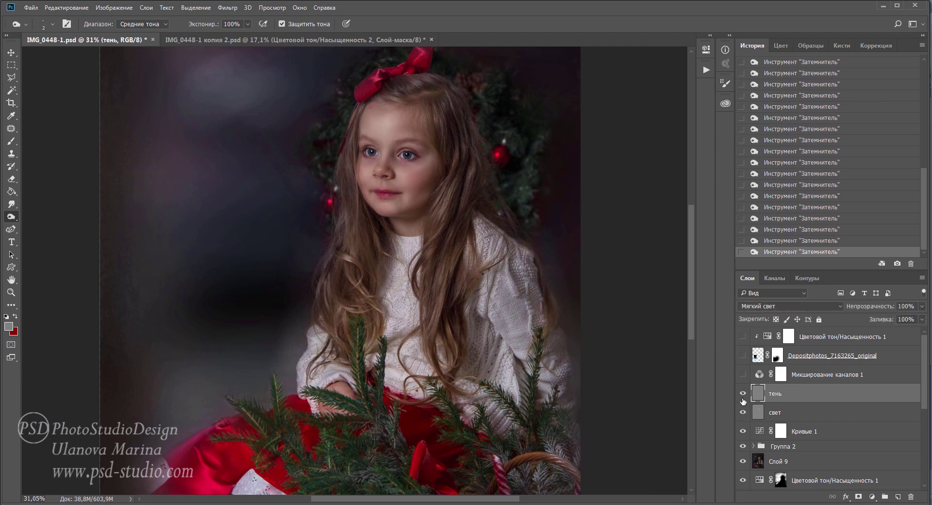
scroll(543, 323, down, 1)
scroll(529, 311, down, 1)
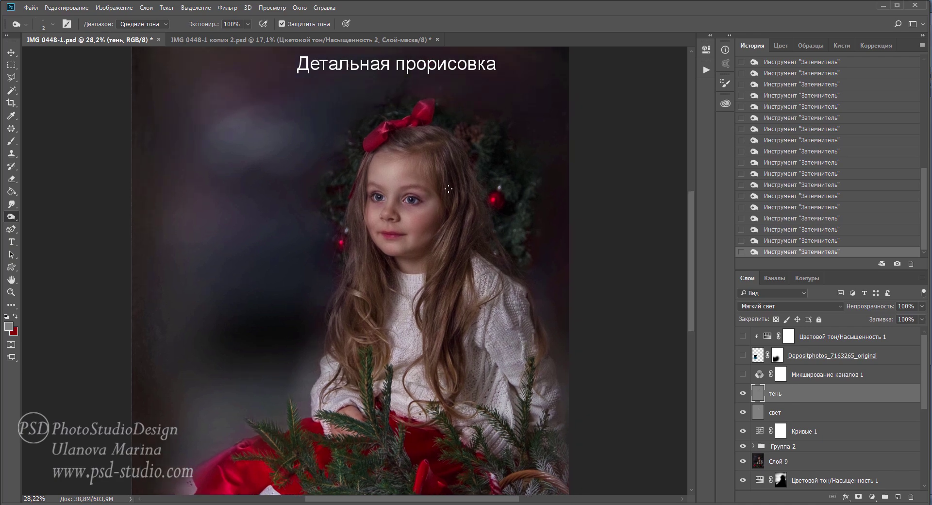
scroll(449, 189, up, 3)
scroll(449, 194, up, 3)
scroll(456, 263, up, 3)
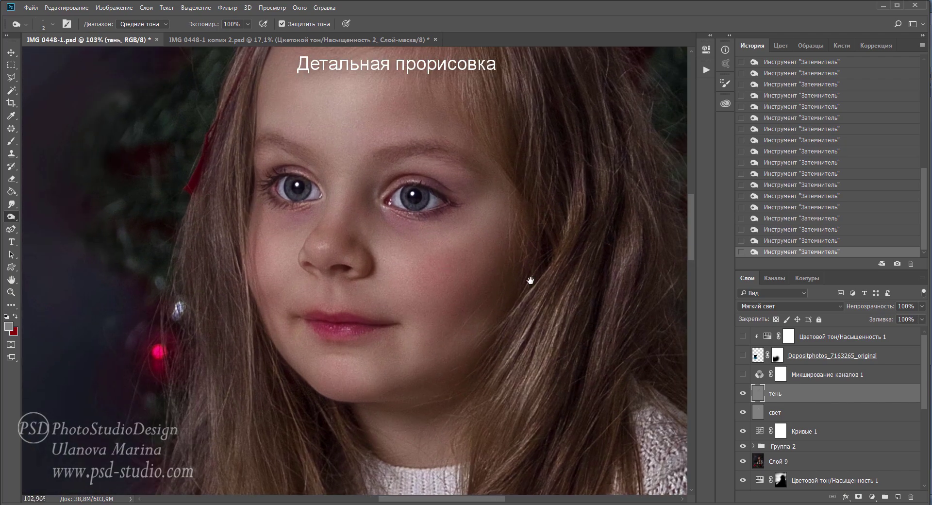
- Select свет, swap the Burn tool for Dodge, and open the window arrangement menu
click(758, 413)
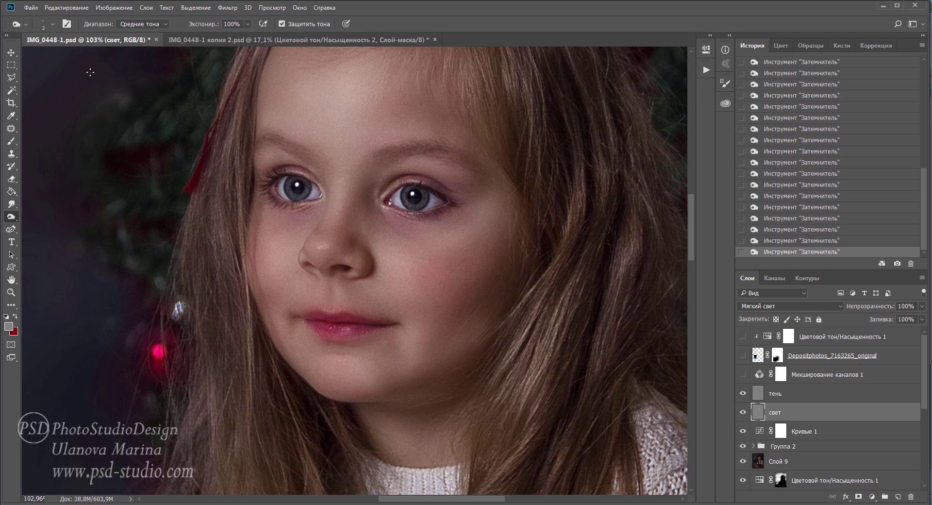
right_click(12, 219)
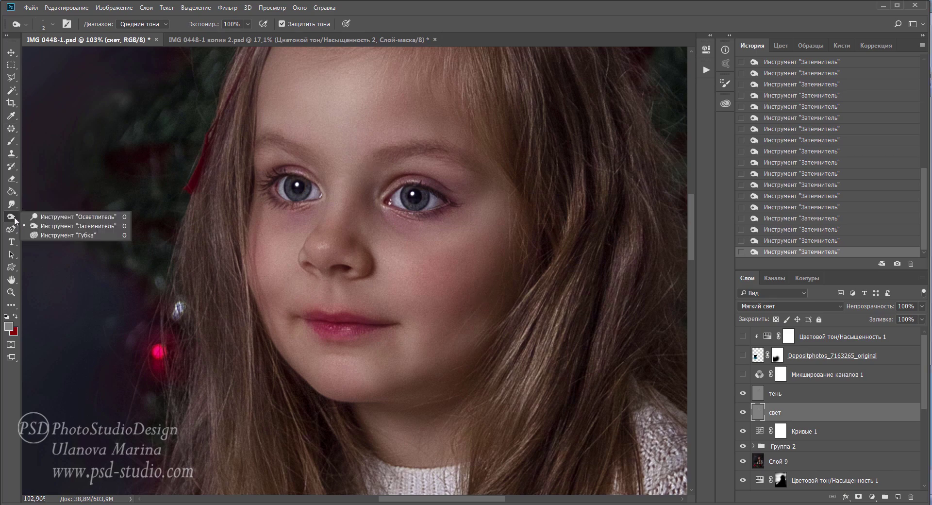
click(54, 217)
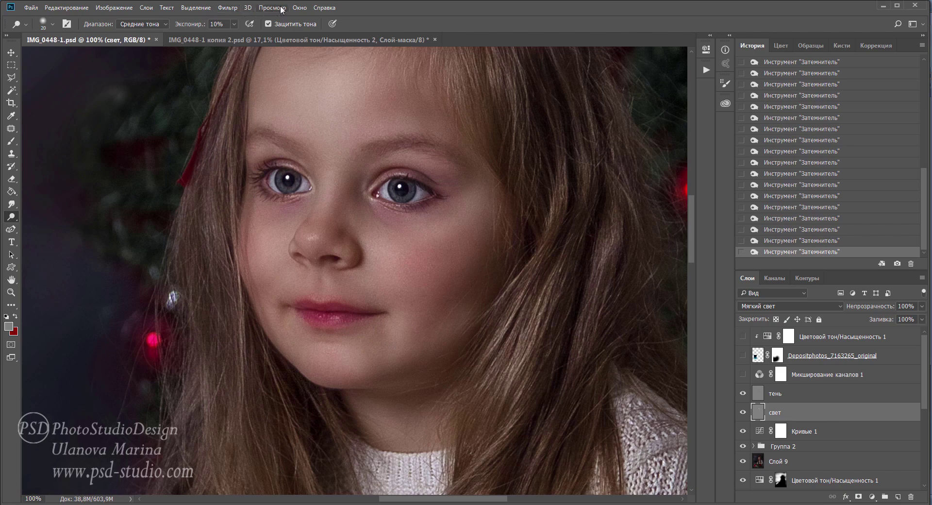
click(298, 8)
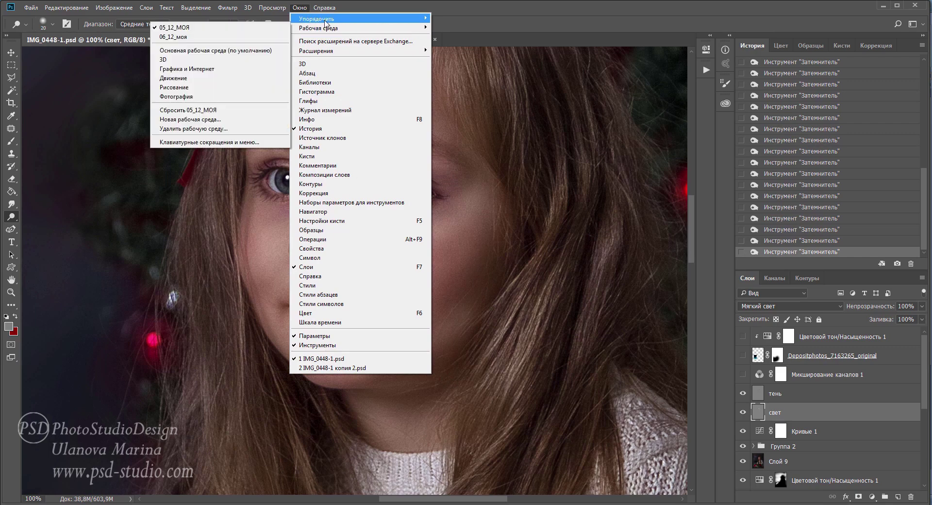
mouse_move(320, 19)
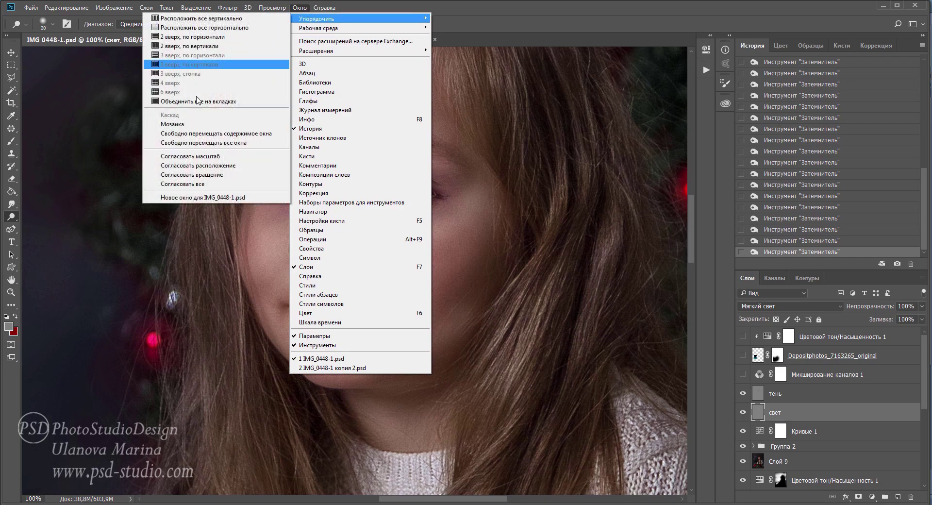
- Open a second, floating view of IMG_0448-1.psd at 33.3% beside the face close-up, positioned at the left
click(201, 198)
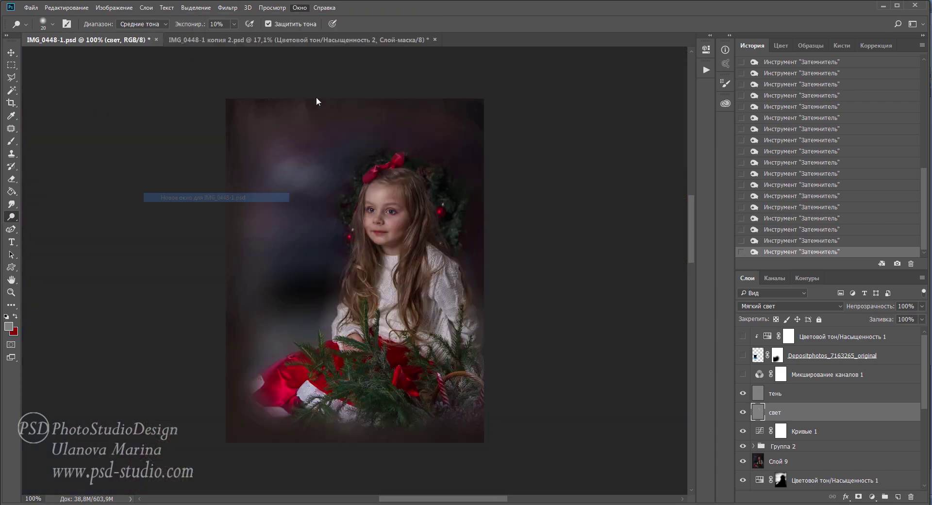
key(ctrl+Tab)
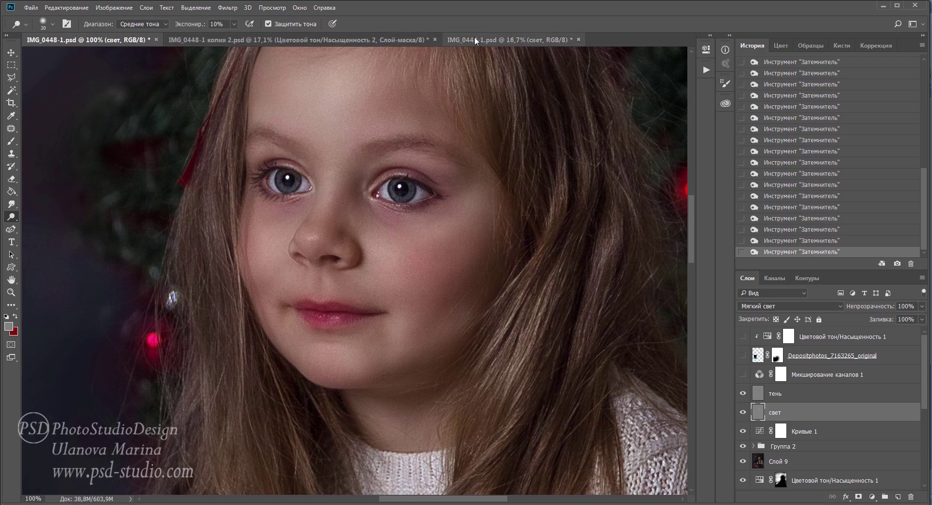
drag(473, 45, 144, 81)
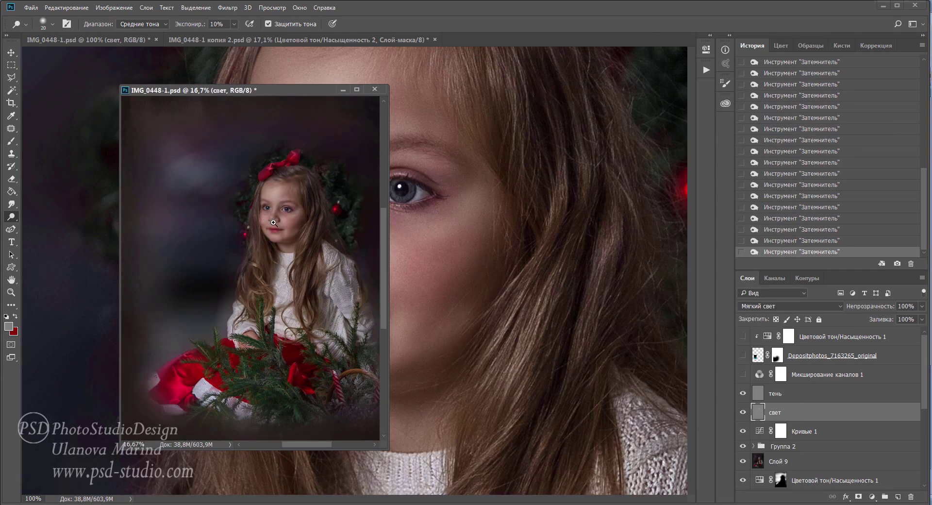
drag(279, 224, 272, 239)
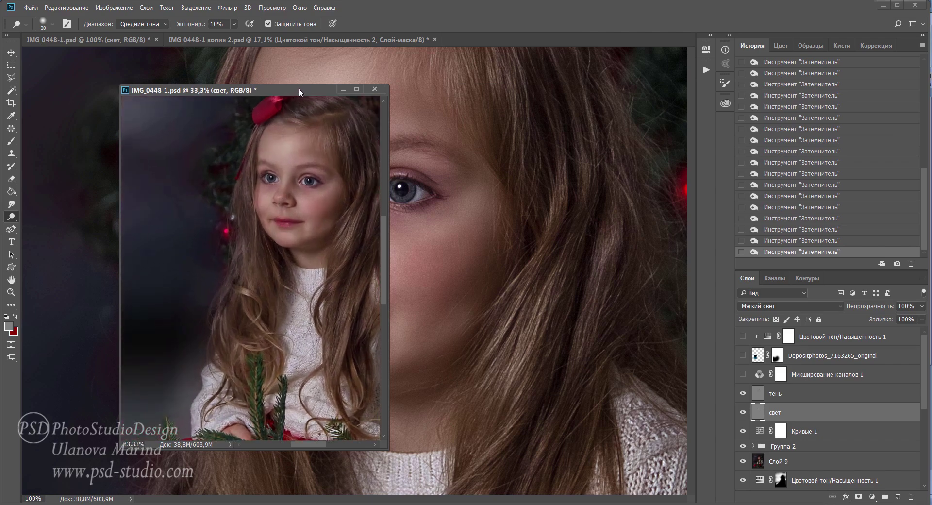
mouse_move(298, 88)
mouse_down()
mouse_move(205, 77)
mouse_move(173, 48)
mouse_move(186, 53)
mouse_up()
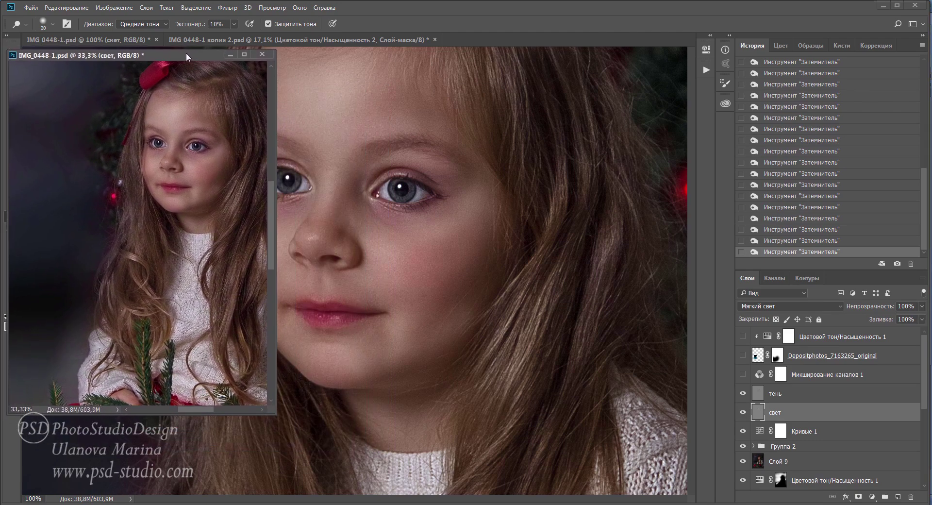
- Zoom the close-up to the mouth at 200% and dodge the lower lip highlight
click(437, 255)
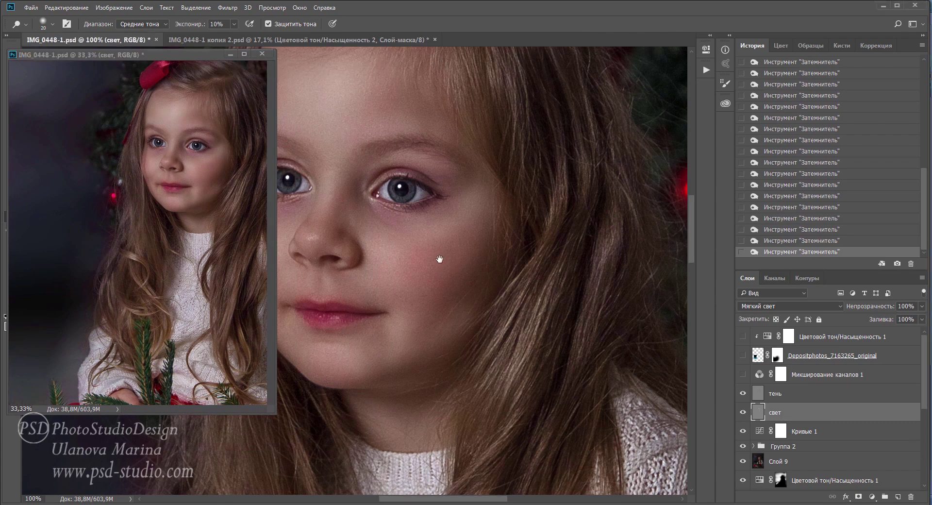
mouse_move(426, 256)
mouse_down()
mouse_move(494, 254)
mouse_move(506, 222)
mouse_up()
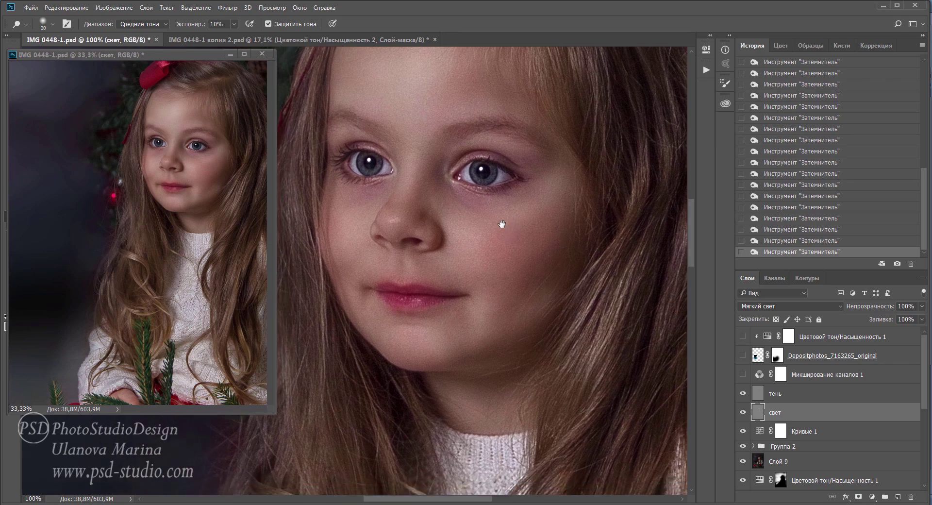
drag(446, 329, 444, 297)
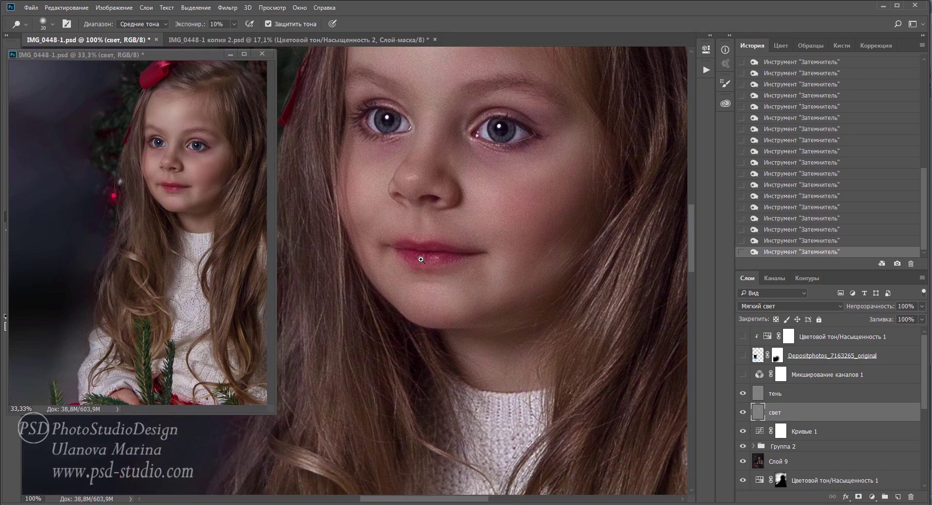
scroll(413, 263, up, 1)
drag(473, 262, 463, 257)
drag(463, 255, 468, 248)
mouse_move(469, 248)
mouse_down()
mouse_move(493, 261)
mouse_move(469, 270)
mouse_up()
- With a smaller dodge brush, lighten the lower lip further and its left corner
key(bracketleft)
click(491, 255)
mouse_move(470, 271)
mouse_down()
mouse_move(495, 265)
mouse_move(479, 272)
mouse_up()
key(bracketleft)
key(bracketleft)
key(bracketleft)
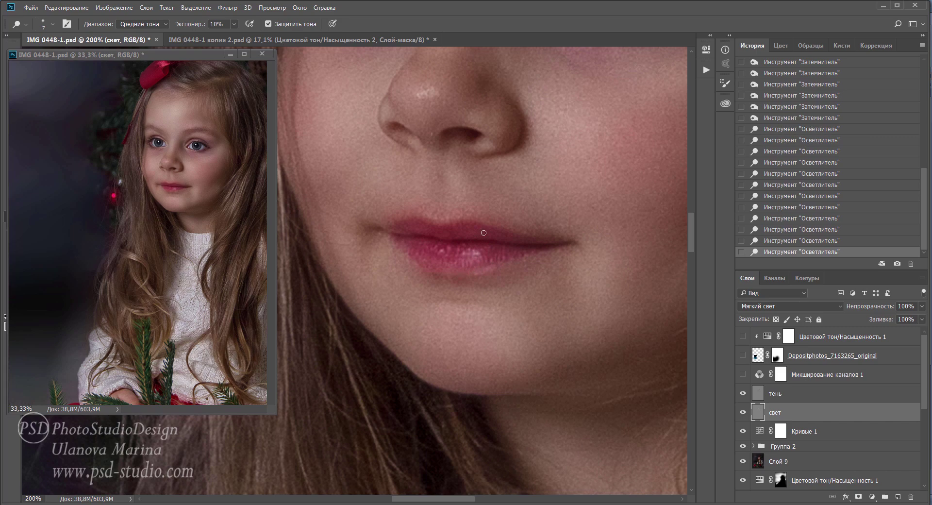
click(403, 245)
click(400, 243)
click(398, 242)
click(396, 241)
click(394, 239)
drag(394, 239, 435, 267)
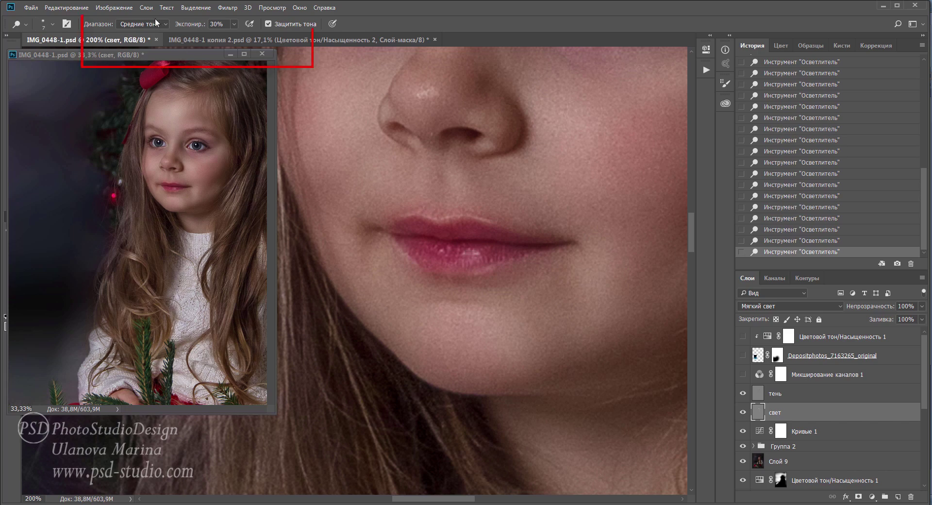
- Set Dodge Range to Highlights and step back in History to undo recent lip lightening
click(165, 25)
click(133, 47)
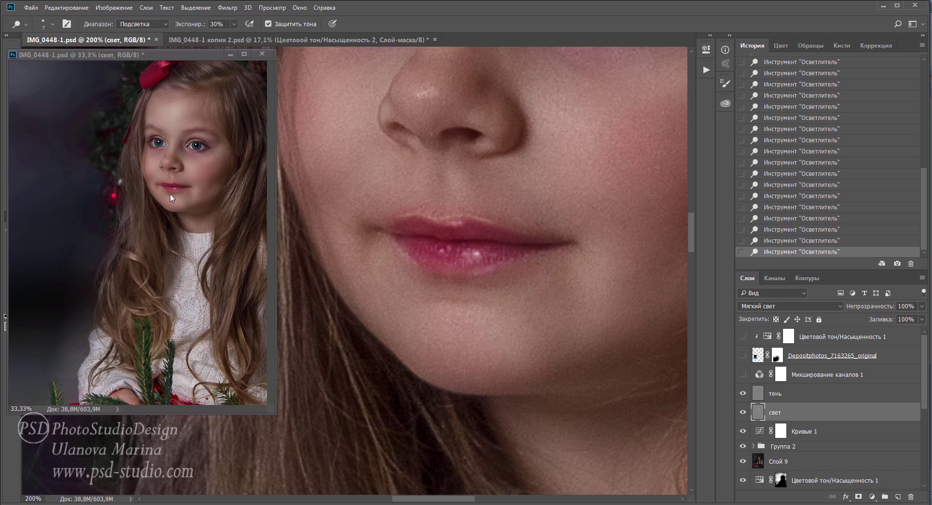
scroll(170, 198, up, 1)
scroll(170, 197, up, 1)
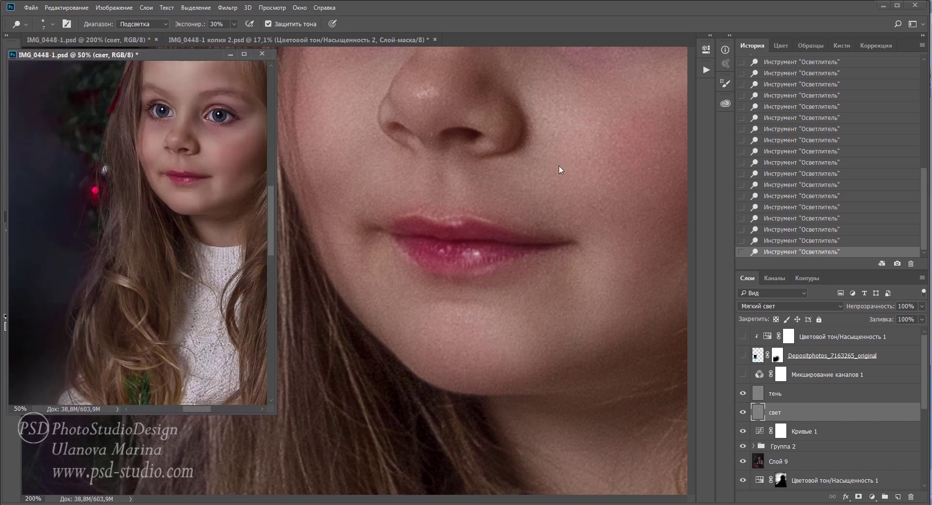
click(800, 165)
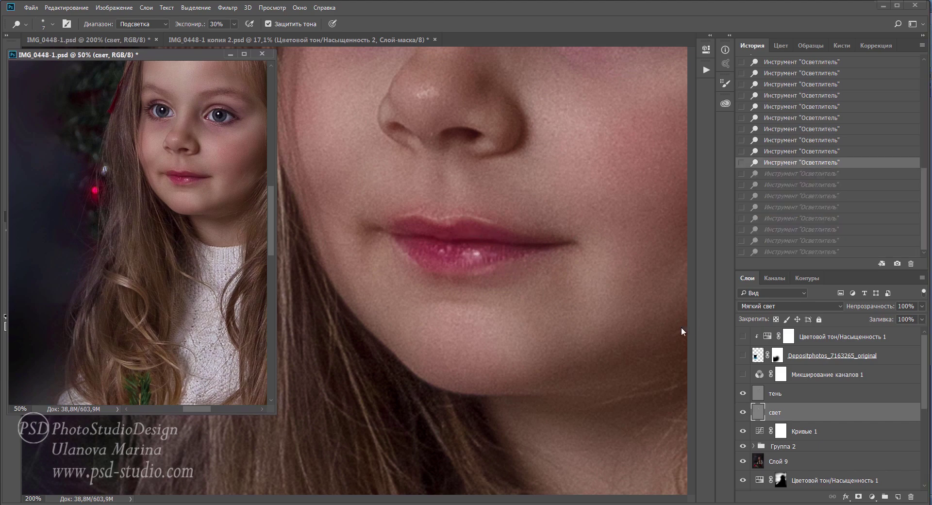
- Soften the upper lip with a smaller Brush on the свет layer
key(b)
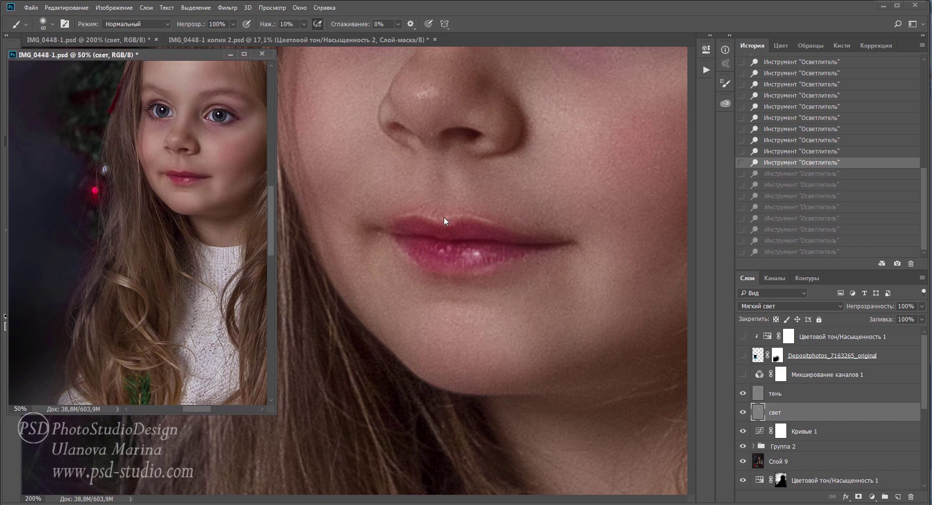
click(443, 217)
key(bracketleft)
key(bracketleft)
key(bracketleft)
click(439, 209)
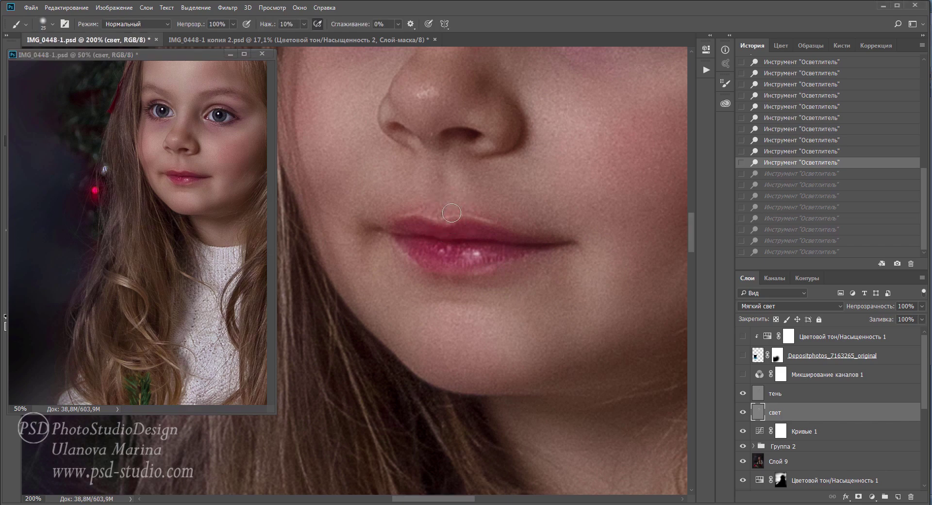
click(449, 213)
click(451, 217)
click(454, 213)
click(456, 212)
- Raise brush flow to 30% and keep painting over the upper lip
key(shift+3)
click(454, 214)
click(450, 215)
click(448, 215)
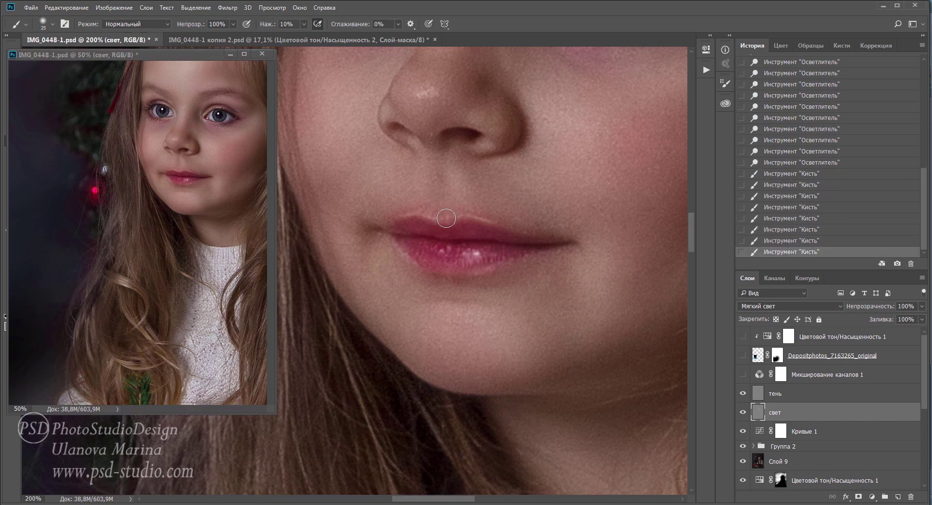
click(446, 215)
click(439, 216)
click(435, 218)
click(451, 209)
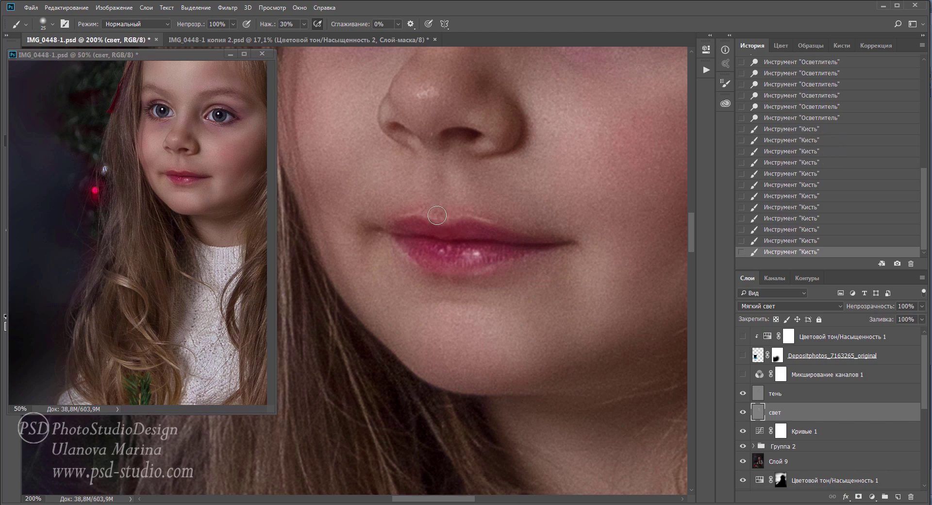
click(435, 218)
click(439, 217)
- Dodge the upper lip and the lip highlights again at 30% exposure
key(o)
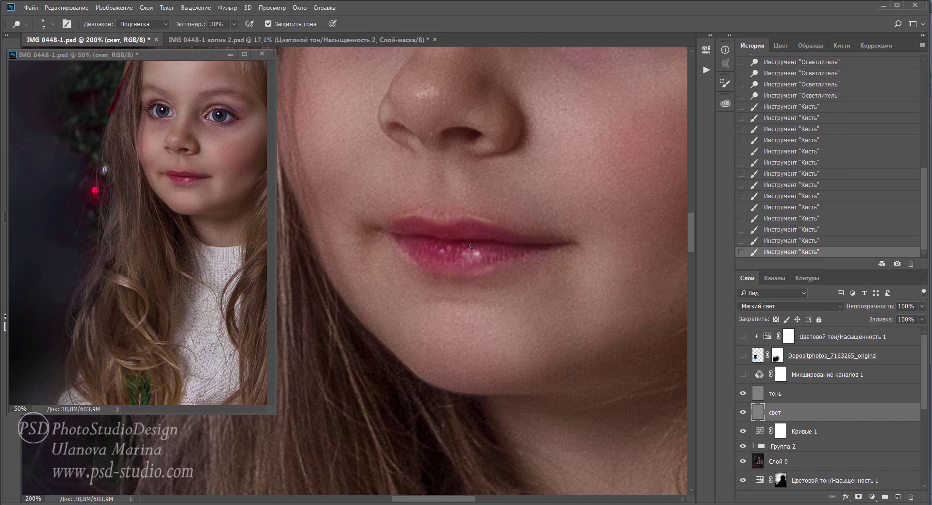
click(450, 222)
click(461, 219)
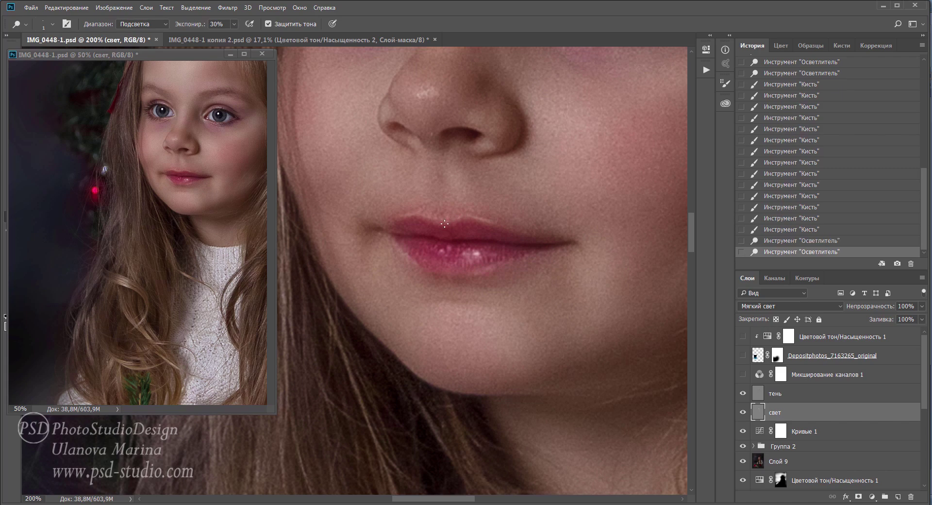
click(444, 224)
click(444, 226)
click(444, 227)
click(444, 228)
click(444, 229)
click(444, 231)
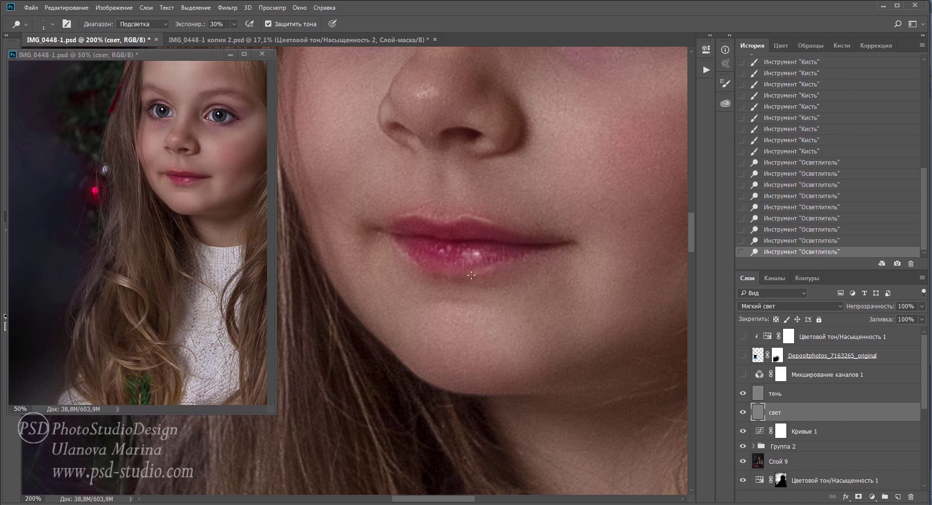
scroll(506, 236, down, 1)
- Raise Dodge exposure to 100% and brighten the iris below the pupil
scroll(511, 270, down, 1)
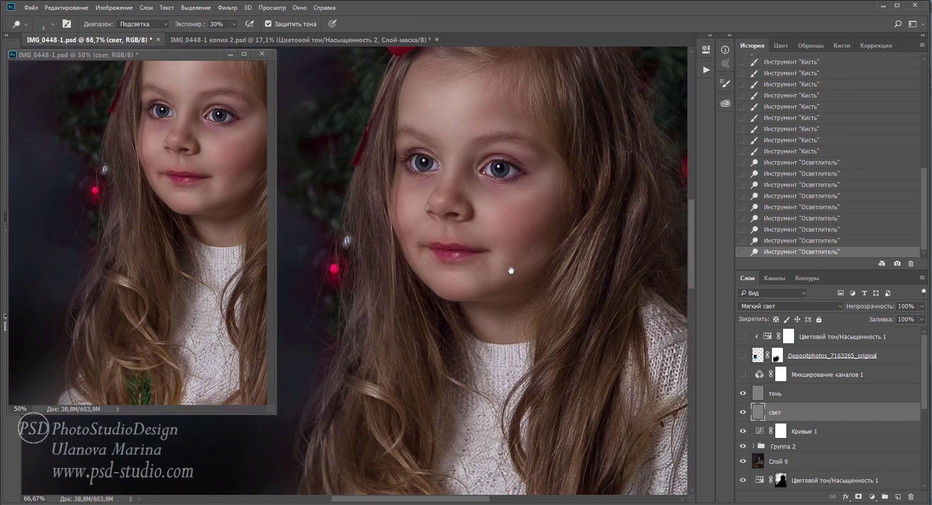
scroll(439, 204, up, 1)
scroll(440, 203, up, 1)
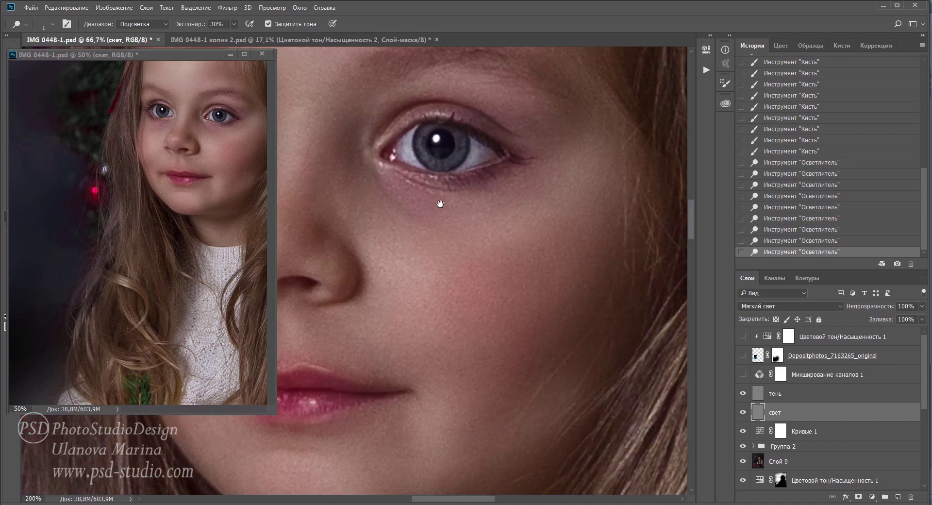
key(0)
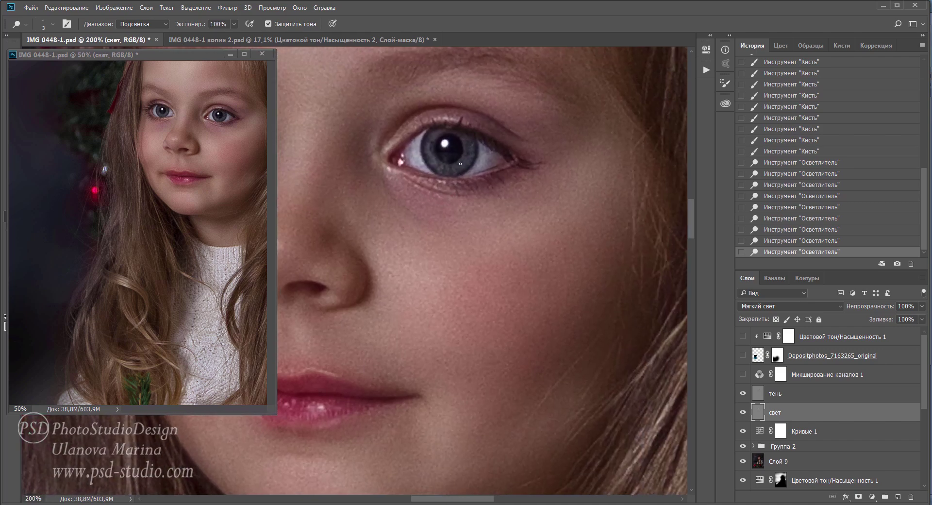
drag(458, 153, 464, 161)
click(460, 164)
click(461, 165)
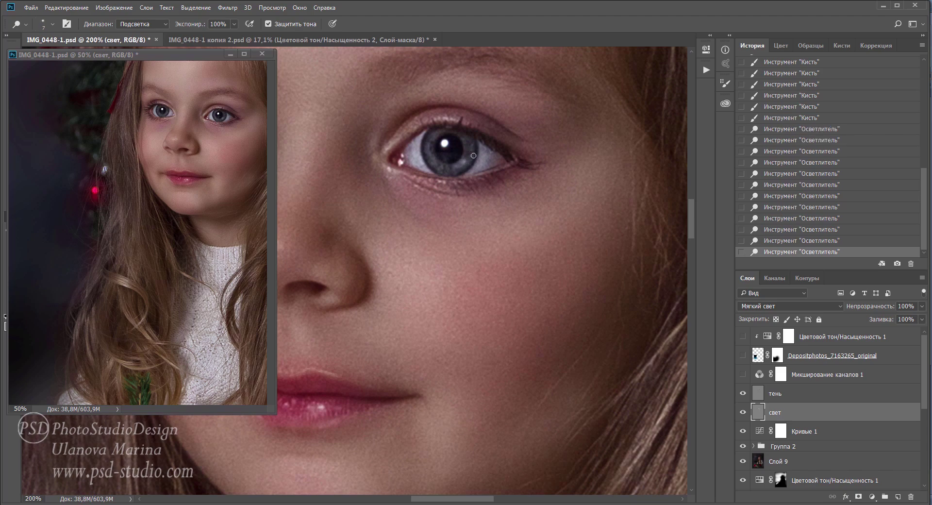
- Return Dodge exposure to 30% and brighten the lower part of the iris
key(3)
click(470, 149)
click(467, 156)
click(467, 157)
click(466, 160)
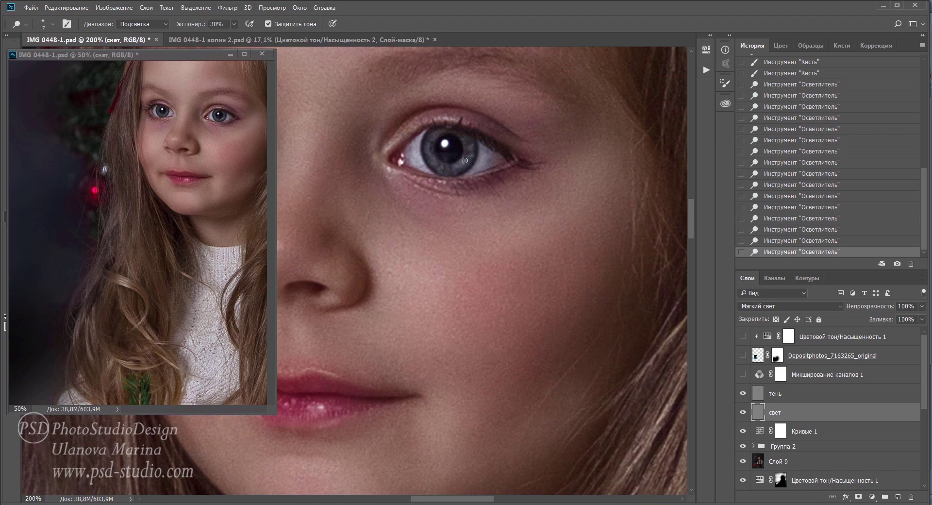
click(464, 162)
click(461, 165)
- Bring both eyes and the nose into view and activate the main close-up document
drag(387, 246, 544, 239)
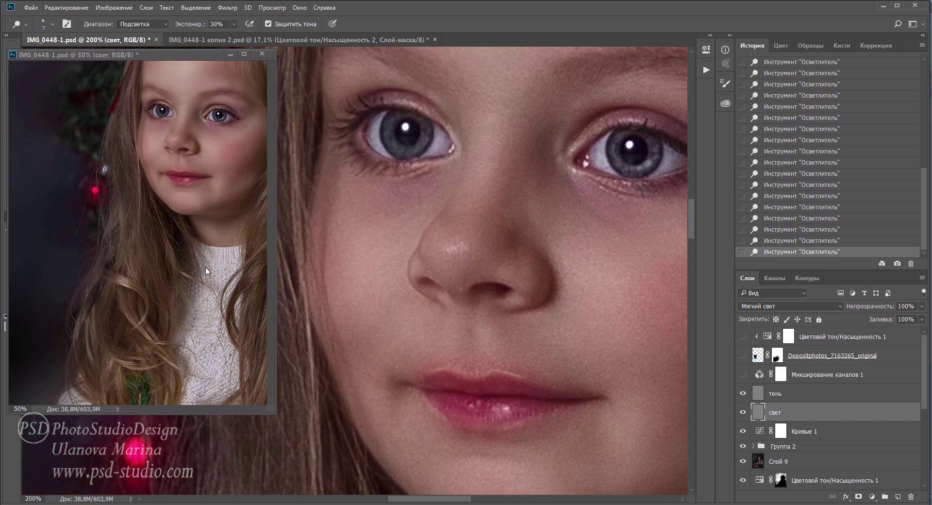
scroll(182, 249, down, 1)
scroll(185, 246, down, 1)
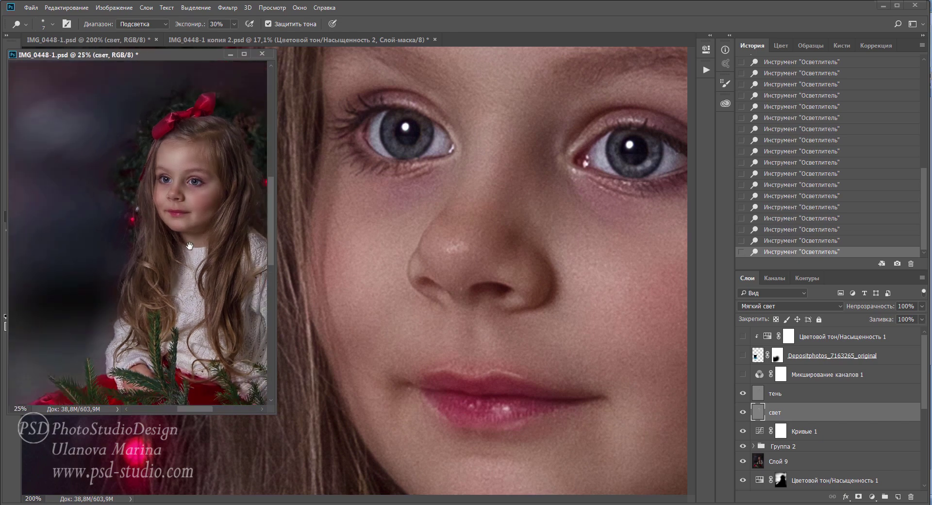
scroll(187, 244, up, 1)
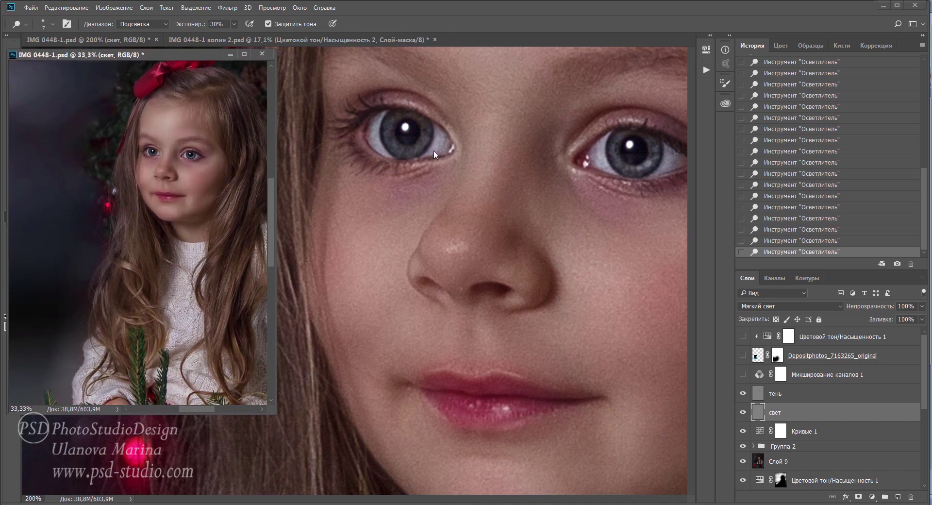
click(418, 145)
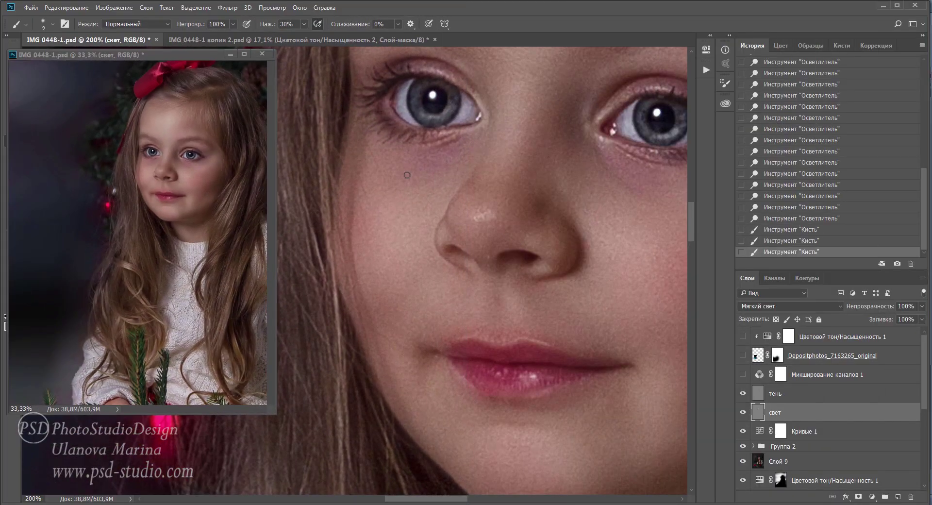
- Dodge the skin around the left eye and another face patch with a smaller brush
key(o)
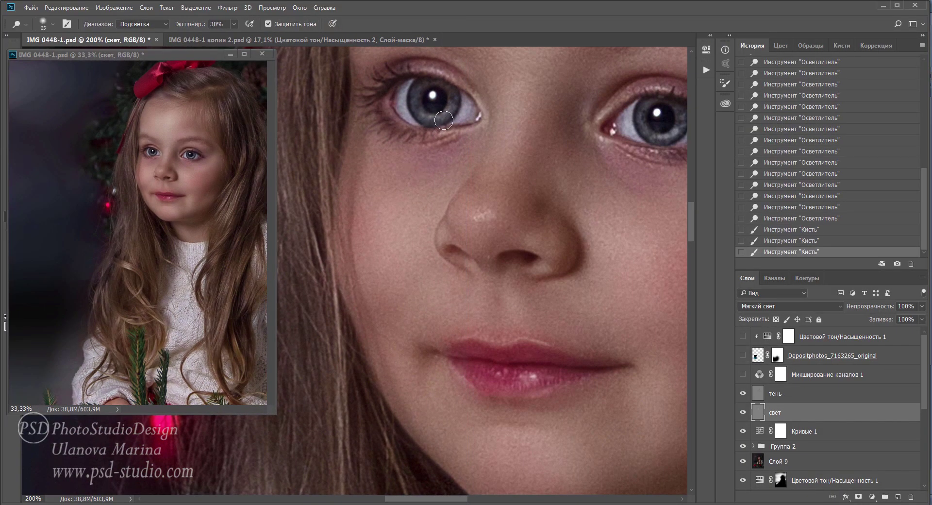
key(bracketleft)
click(445, 114)
click(445, 114)
click(445, 113)
click(445, 113)
click(445, 114)
click(445, 114)
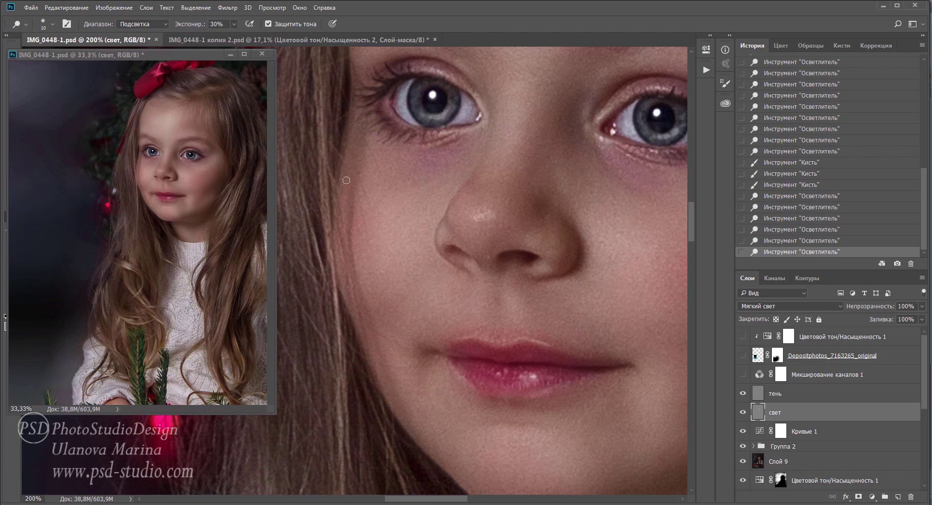
click(442, 119)
drag(510, 210, 518, 216)
- Paint light with the Brush around the left eye and the cheek below it
key(b)
click(455, 121)
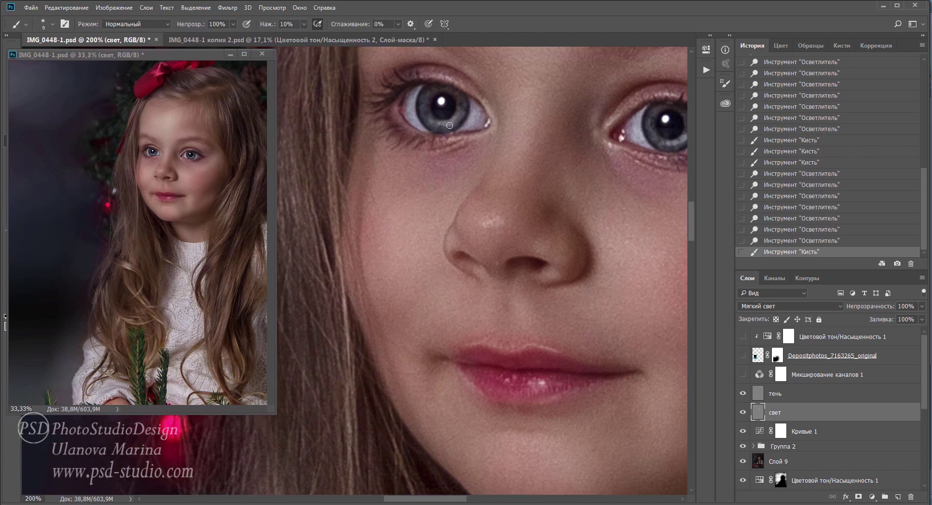
click(456, 121)
click(455, 121)
click(451, 125)
click(458, 126)
click(458, 126)
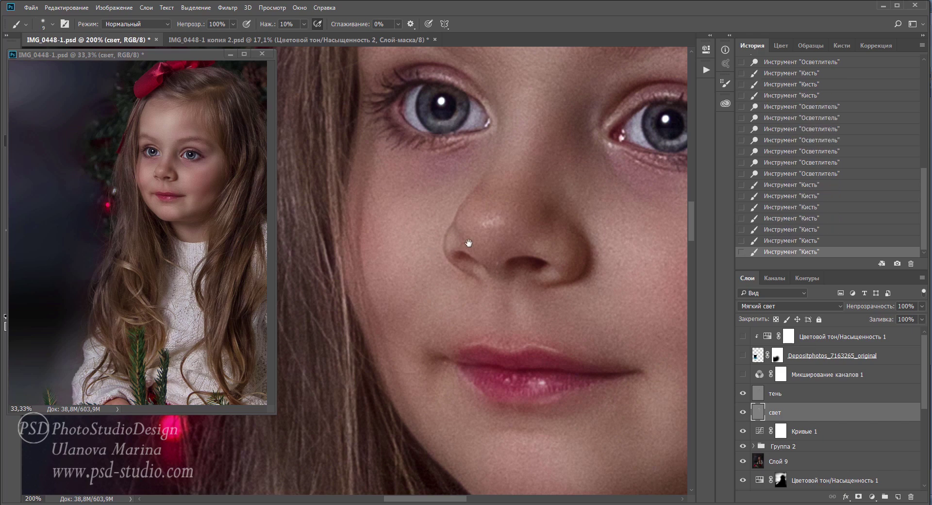
key(ctrl+minus)
key(ctrl+minus)
- Dodge the nose bridge and skin near the mouth, then undo those strokes in History
key(o)
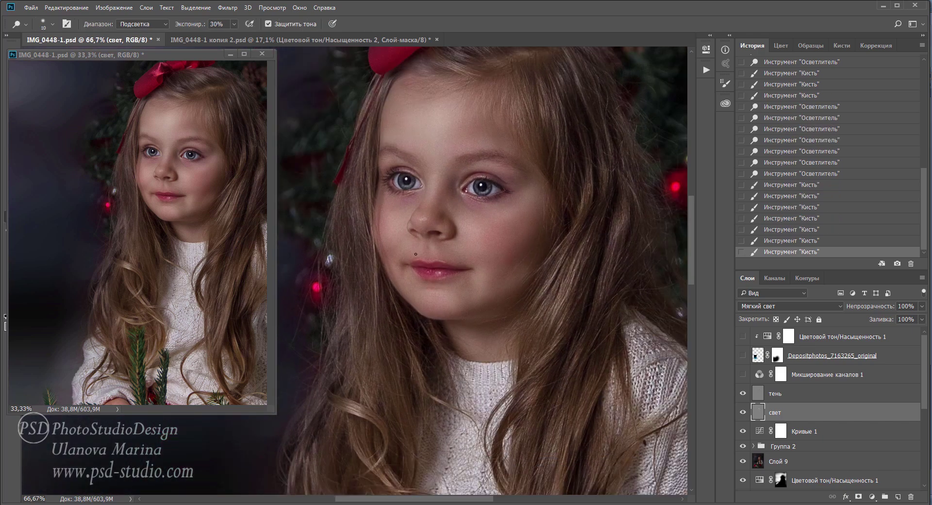
click(427, 220)
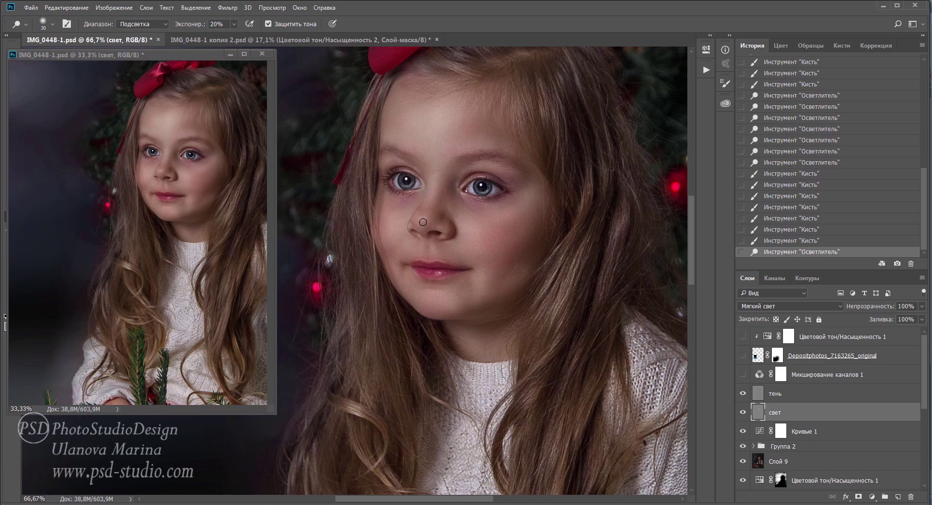
click(425, 222)
key(bracketright)
click(441, 227)
click(441, 227)
click(440, 227)
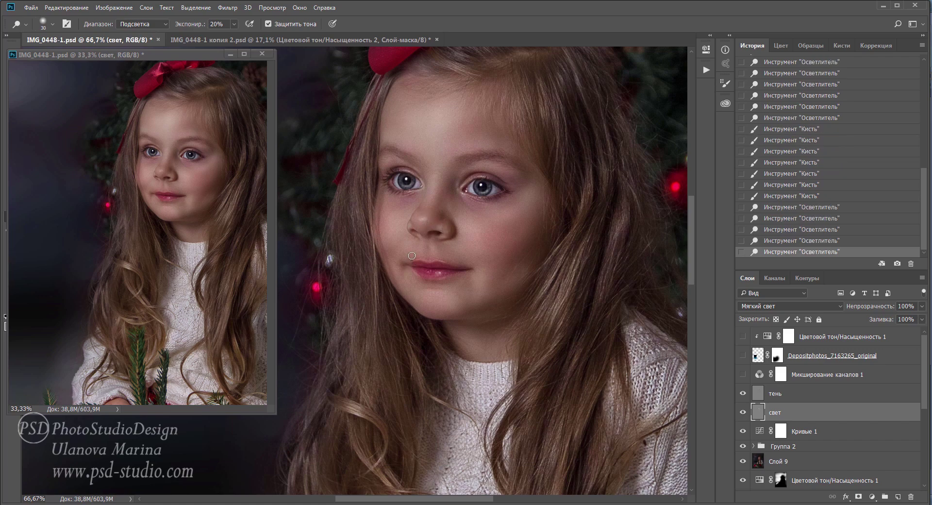
click(776, 218)
- At 10% exposure, gently dodge the nose and inner eye corner, undoing two strokes
key(1)
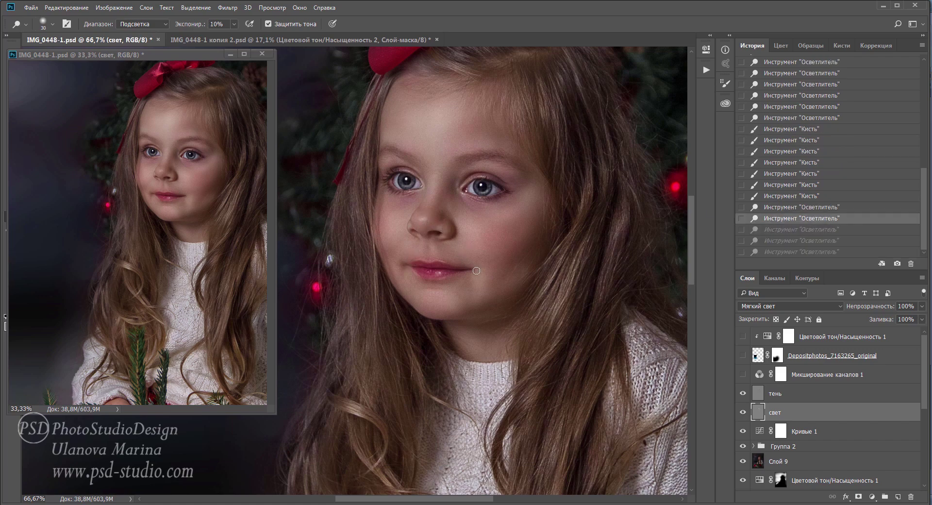
key(bracketright)
click(426, 221)
key(bracketleft)
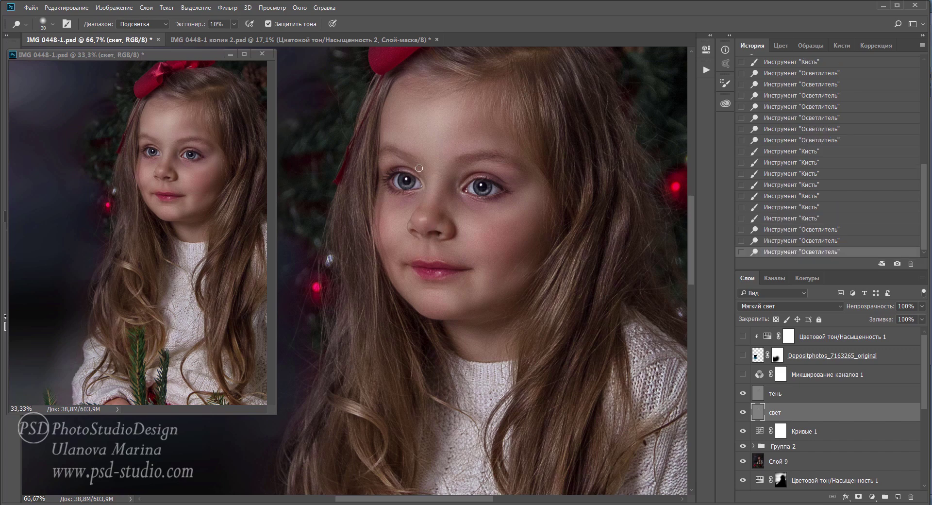
click(425, 184)
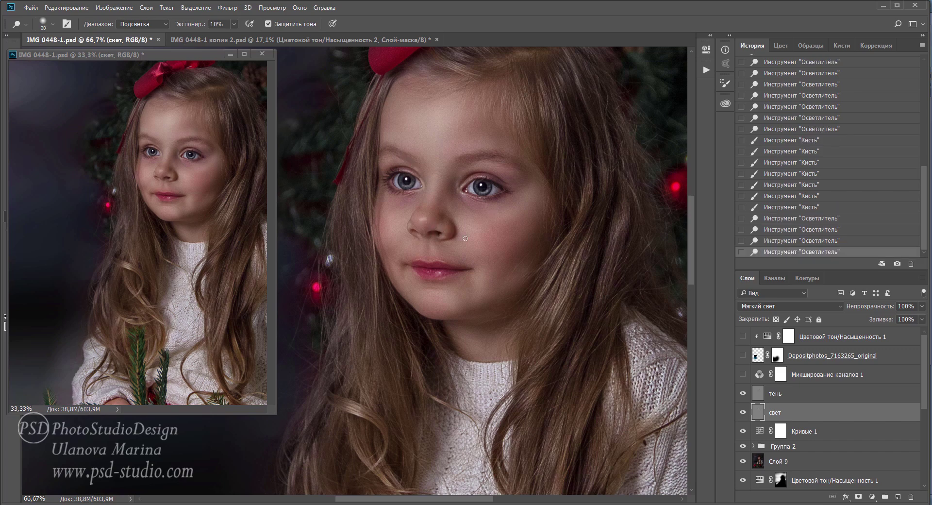
click(764, 230)
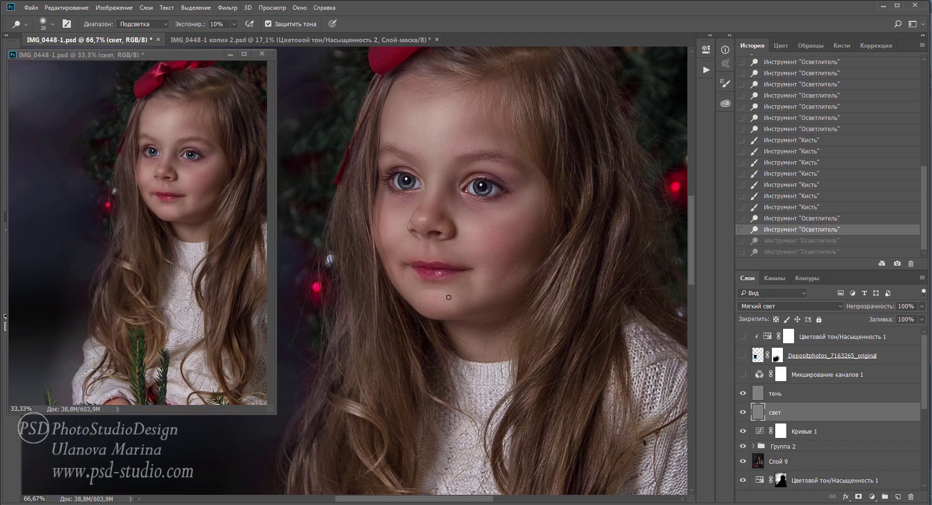
- Lighten the cheek and skin between nose and mouth, then undo the last three strokes
click(492, 182)
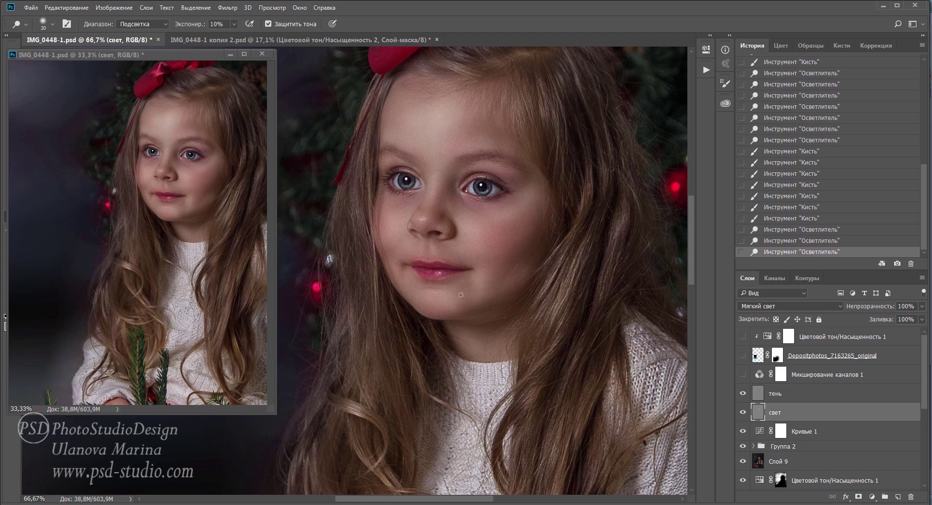
click(440, 228)
click(448, 230)
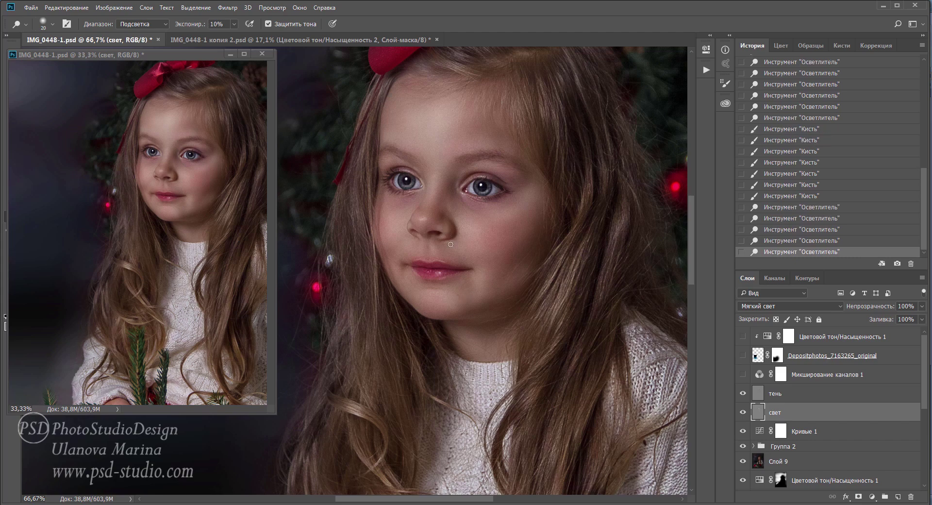
click(450, 241)
click(776, 217)
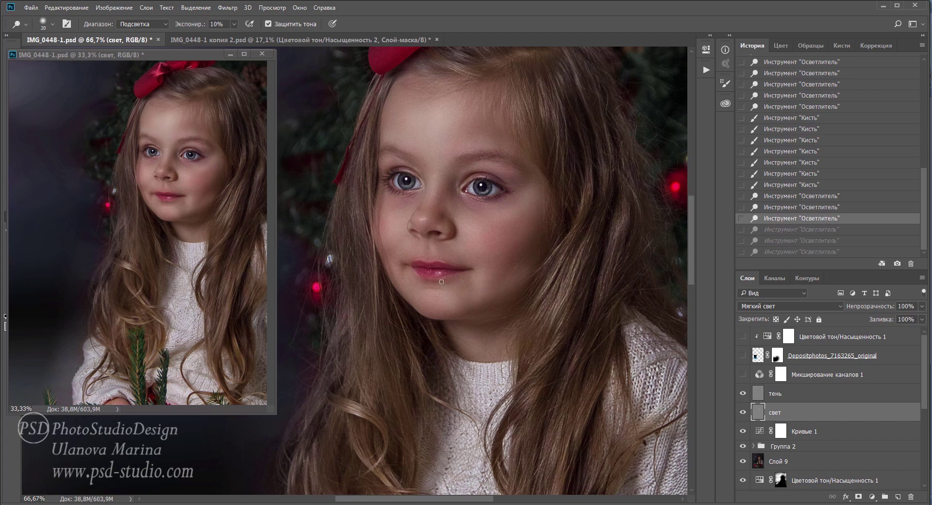
- Try Brush strokes along the lips, then undo them in History
key(b)
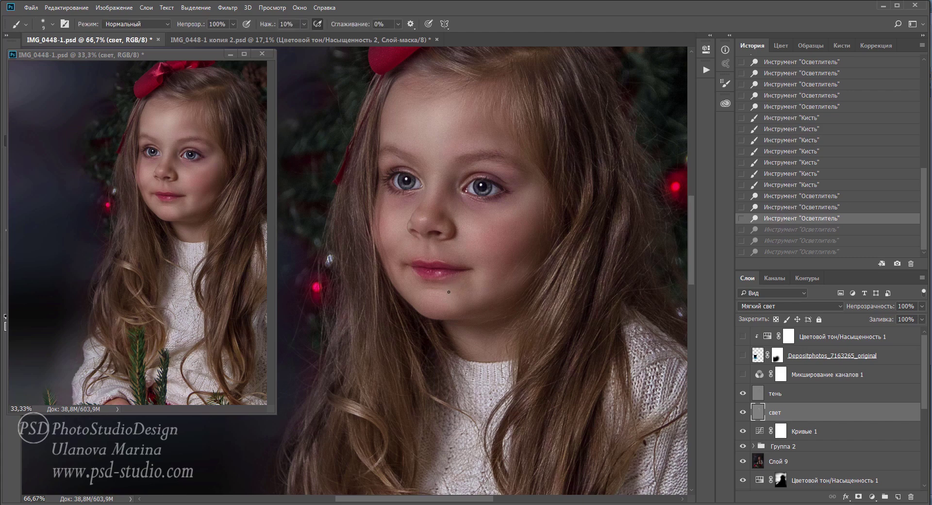
click(444, 265)
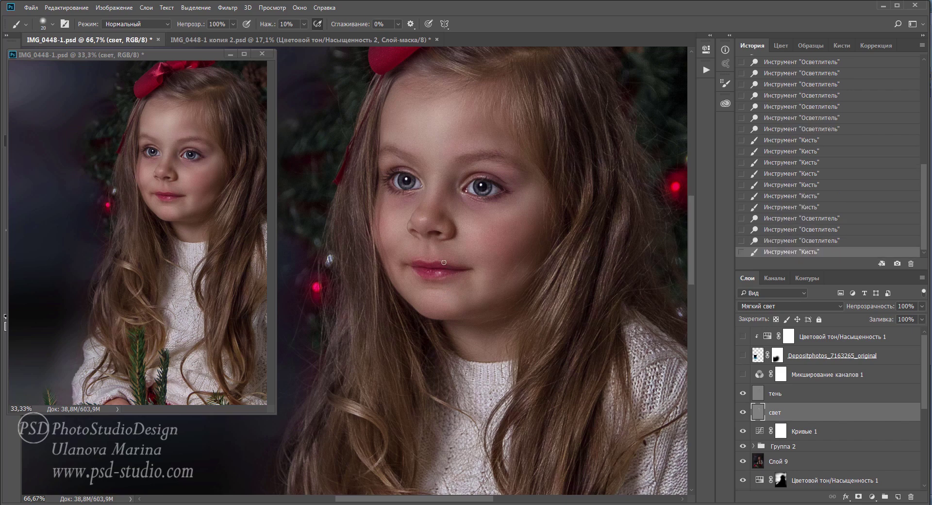
click(439, 265)
click(435, 266)
click(429, 266)
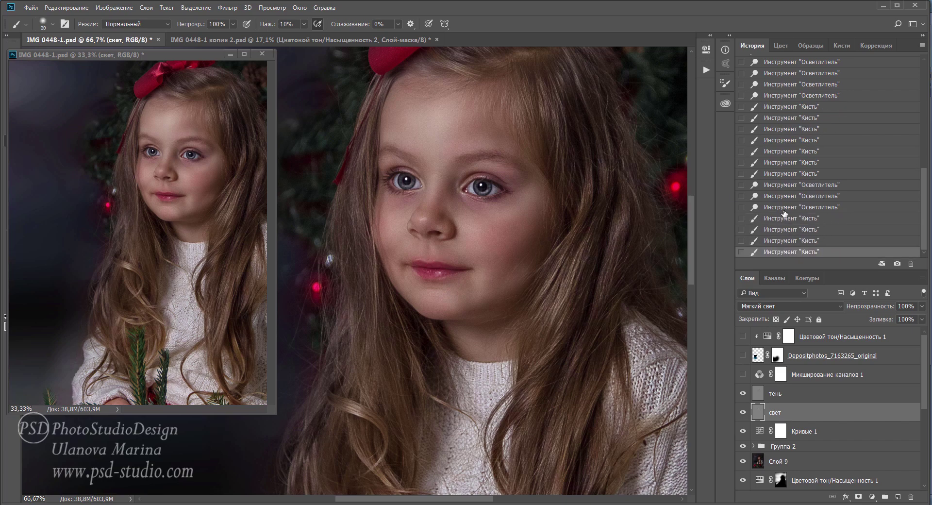
click(762, 207)
- Pick the Blur tool at size 20 and soften the girl's upper lip
scroll(398, 272, up, 1)
scroll(398, 272, up, 1)
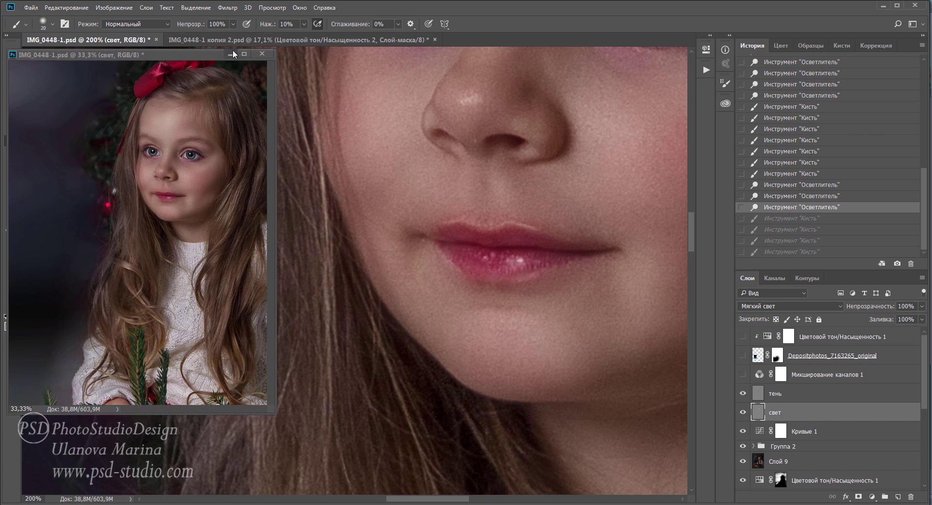
key(Tab)
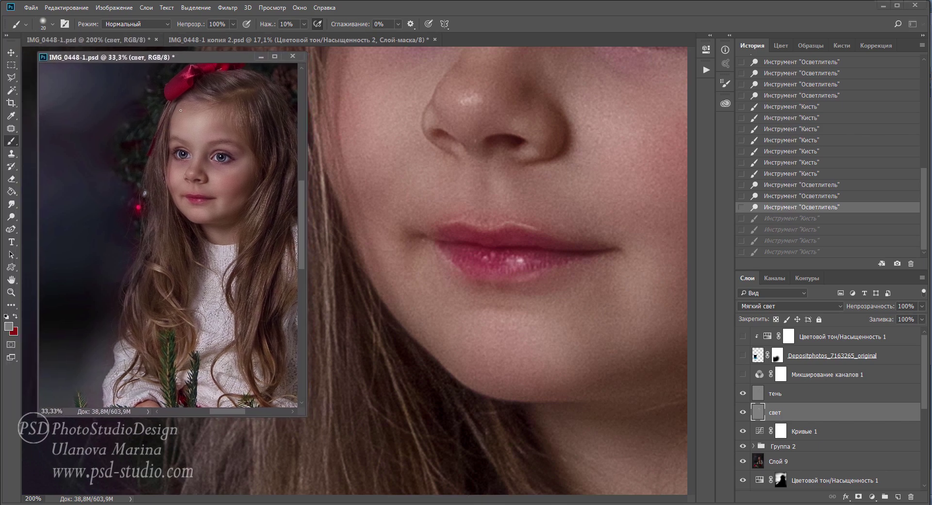
click(11, 204)
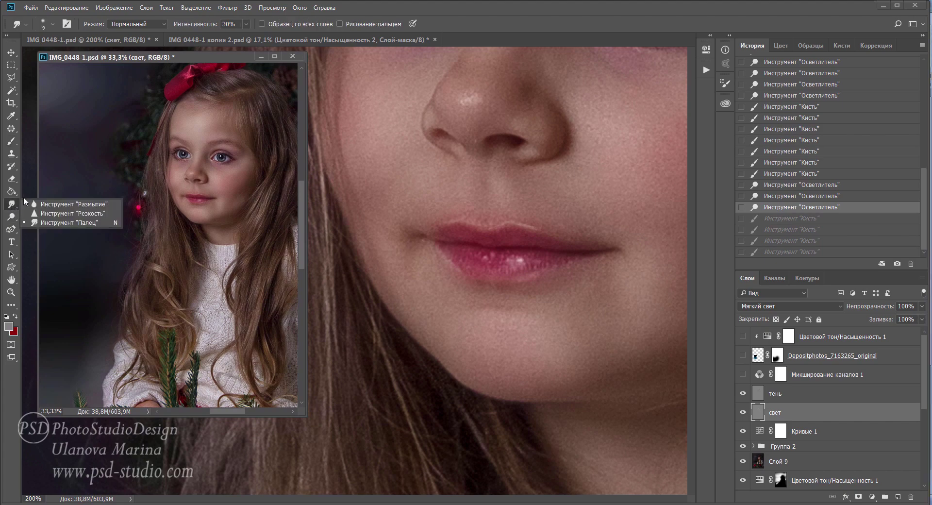
click(51, 205)
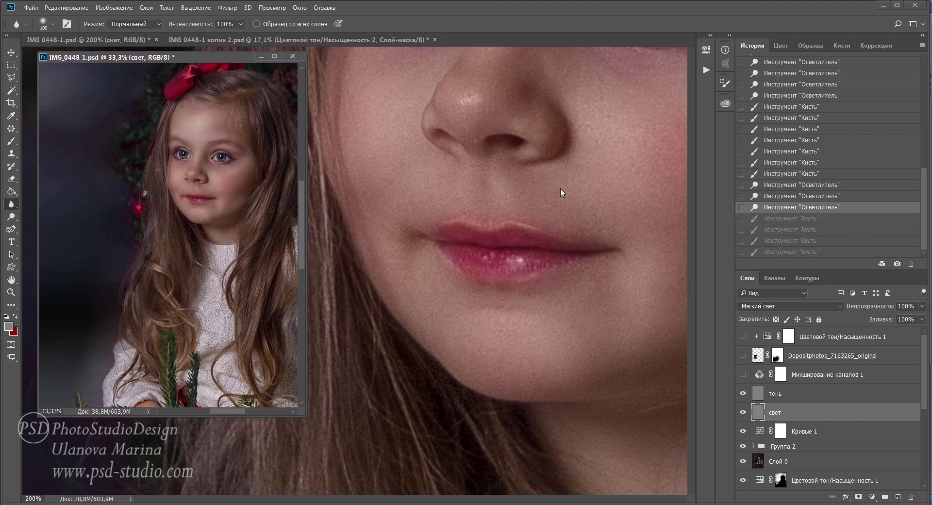
click(511, 233)
key(bracketleft)
key(bracketleft)
key(bracketleft)
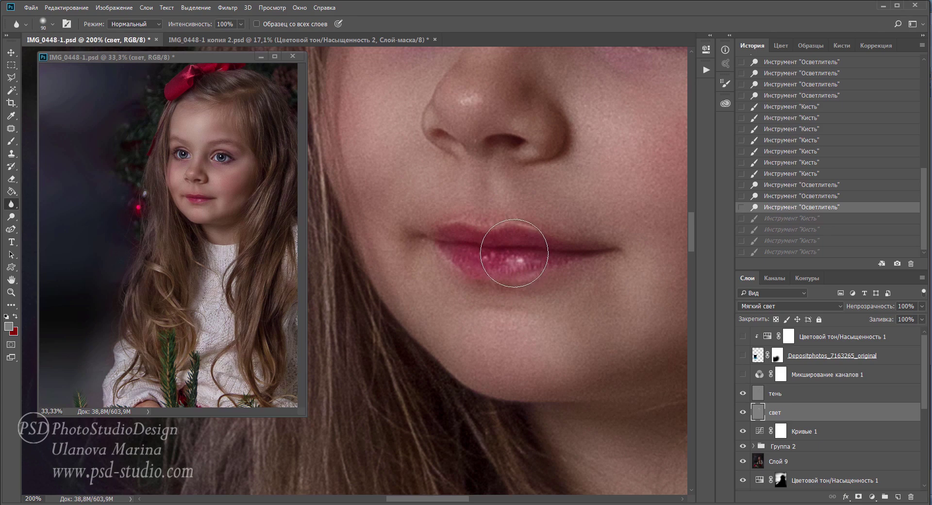
key(bracketleft)
key(bracketleft)
key(bracketleft)
key(bracketleft)
key(bracketleft)
mouse_move(500, 226)
mouse_down()
mouse_move(536, 232)
mouse_move(476, 228)
mouse_move(507, 246)
mouse_up()
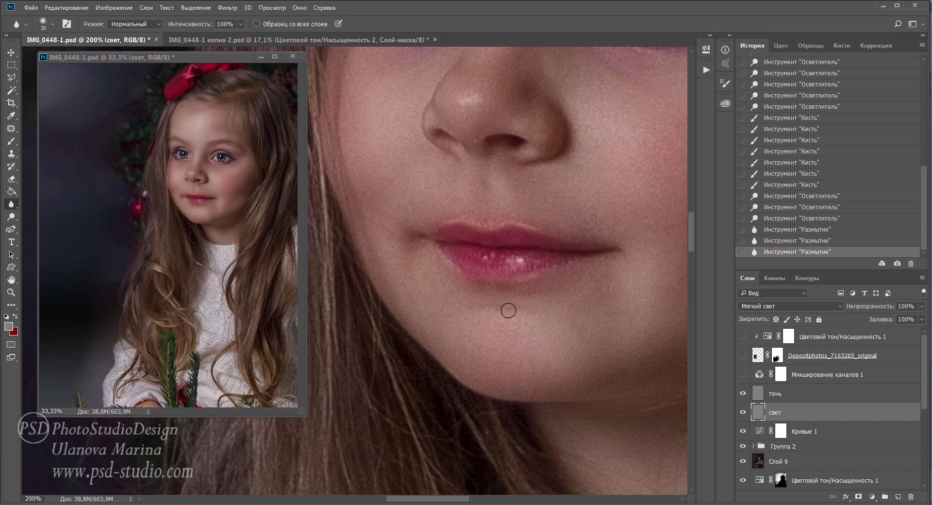
scroll(503, 299, down, 2)
scroll(504, 299, down, 2)
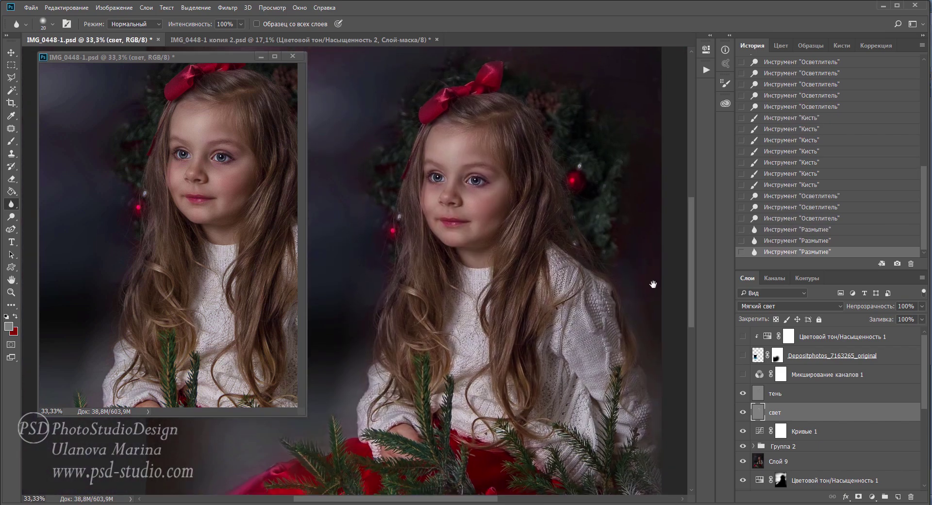
- Toggle the тень and свет layers off and on to compare, then select both
click(743, 394)
click(744, 412)
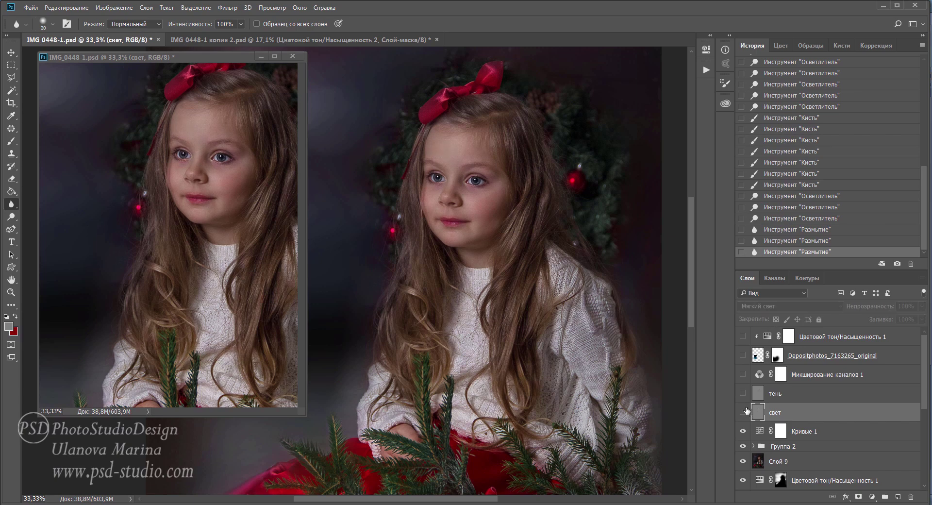
drag(743, 412, 743, 393)
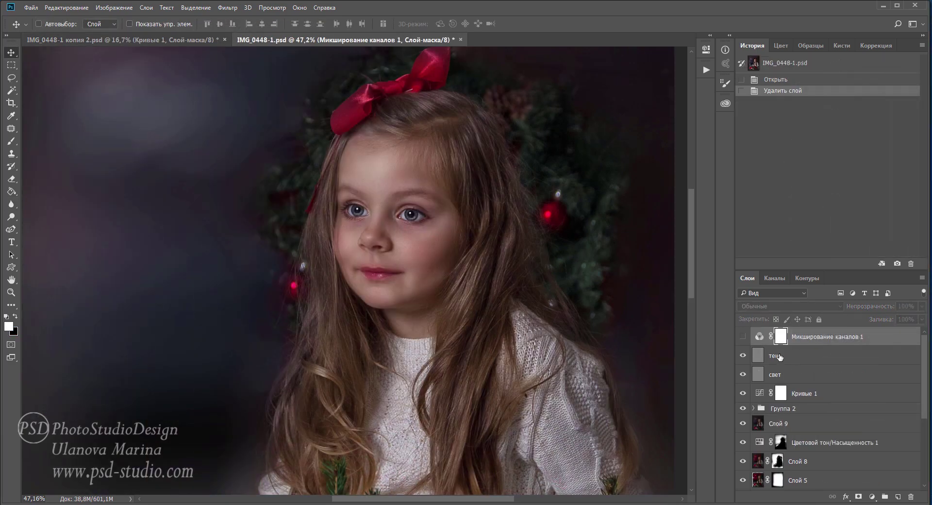
click(776, 356)
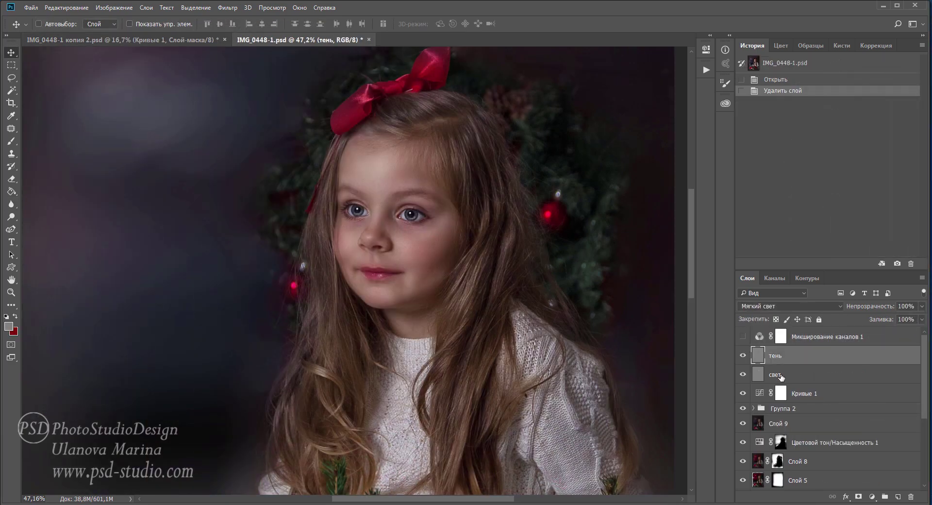
shift+click(776, 374)
- Group тень and свет into Группа 3, compare with it hidden, and expand it
click(885, 497)
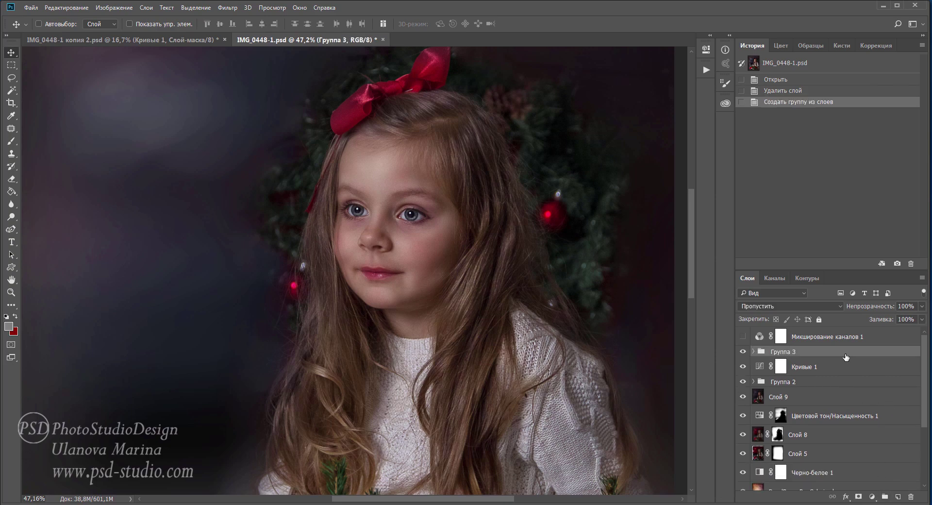
scroll(483, 288, down, 3)
scroll(557, 333, up, 2)
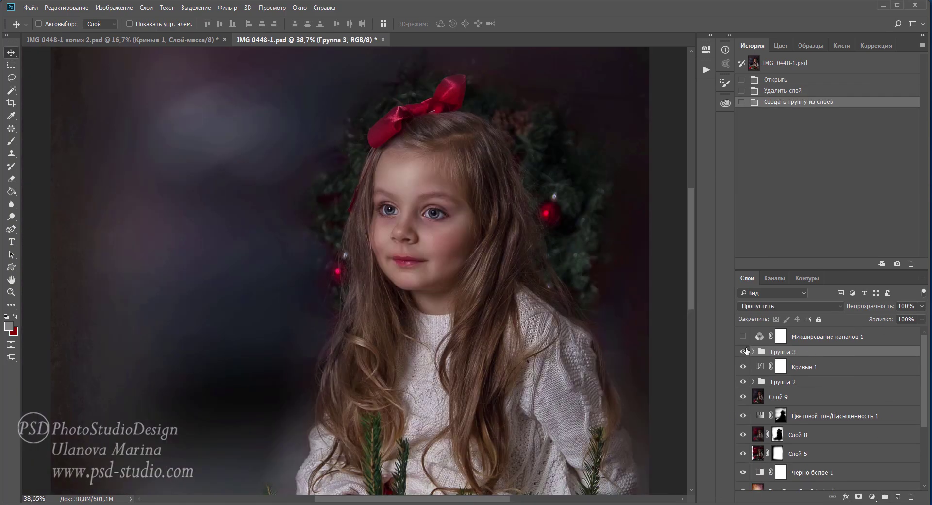
click(743, 351)
click(743, 351)
click(754, 352)
click(806, 368)
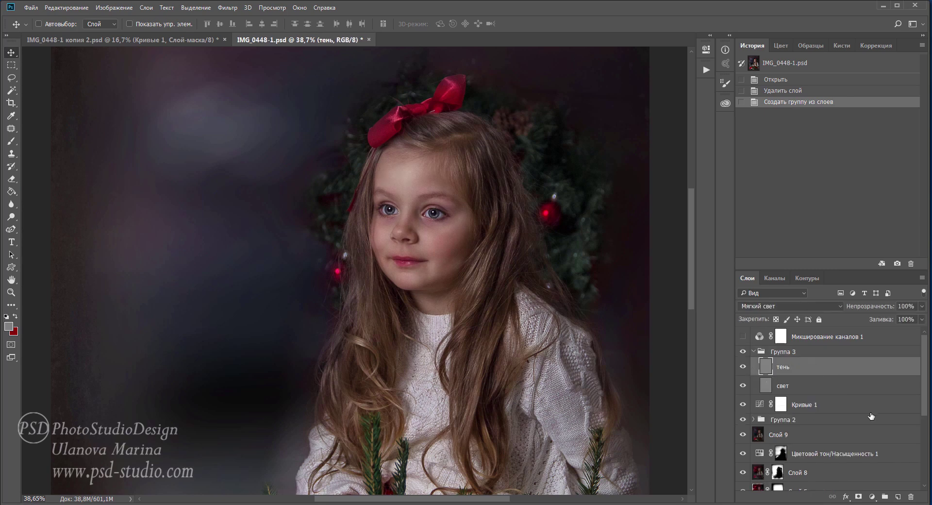
- Add a new Overlay (Перекрытие) layer filled with 50% gray, Слой 12
alt+click(898, 496)
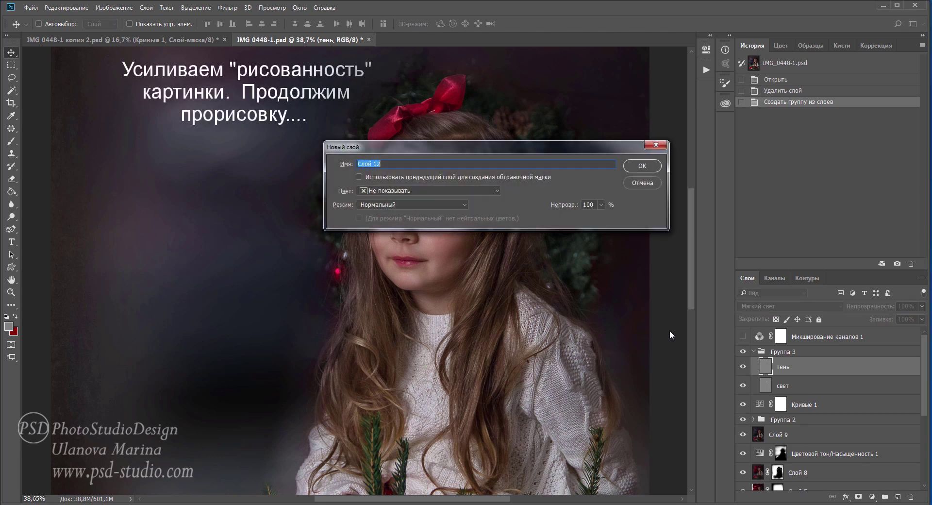
click(440, 205)
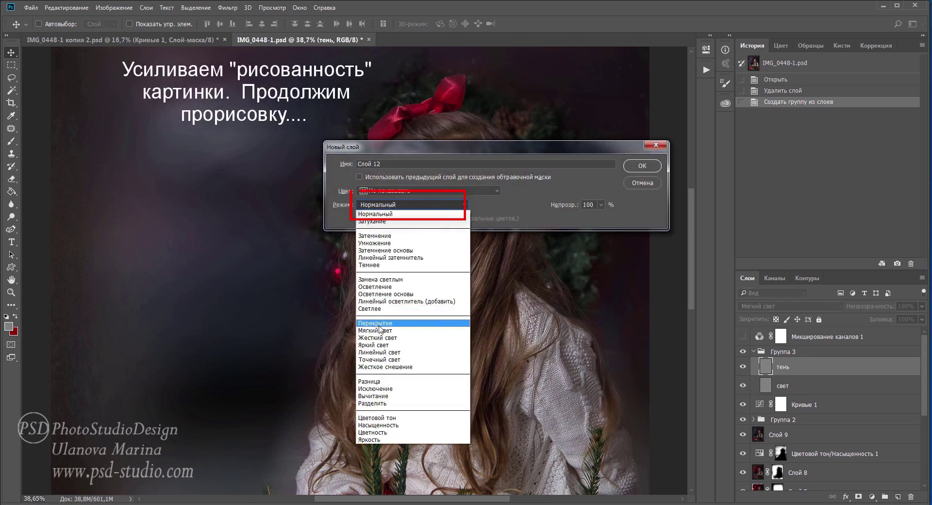
click(383, 323)
click(359, 218)
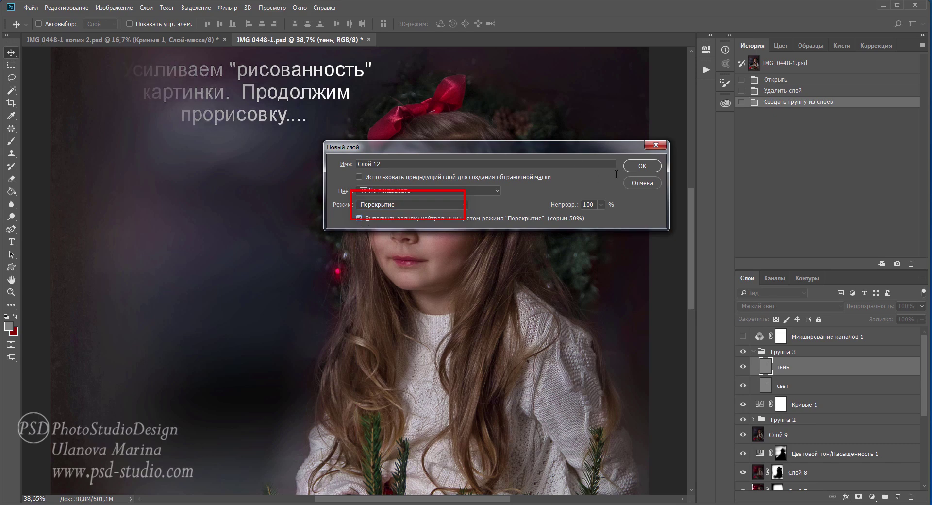
click(642, 165)
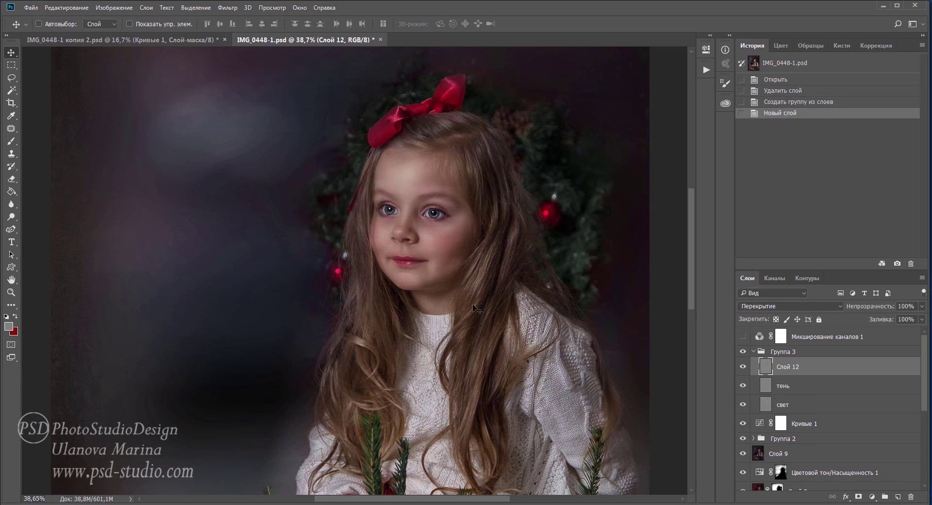
- Switch to the Dodge tool and zoom to 100% on the red bow
key(o)
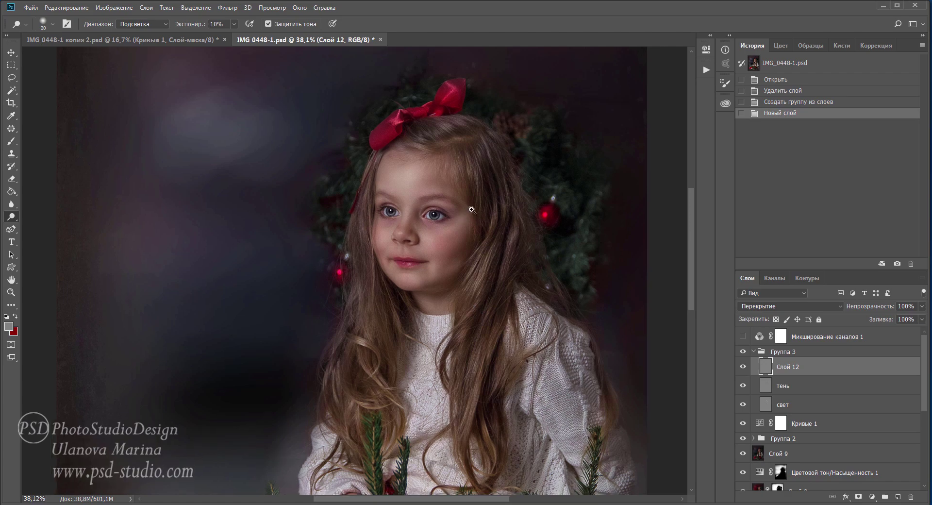
key(ctrl+plus)
key(ctrl+plus)
drag(441, 159, 407, 266)
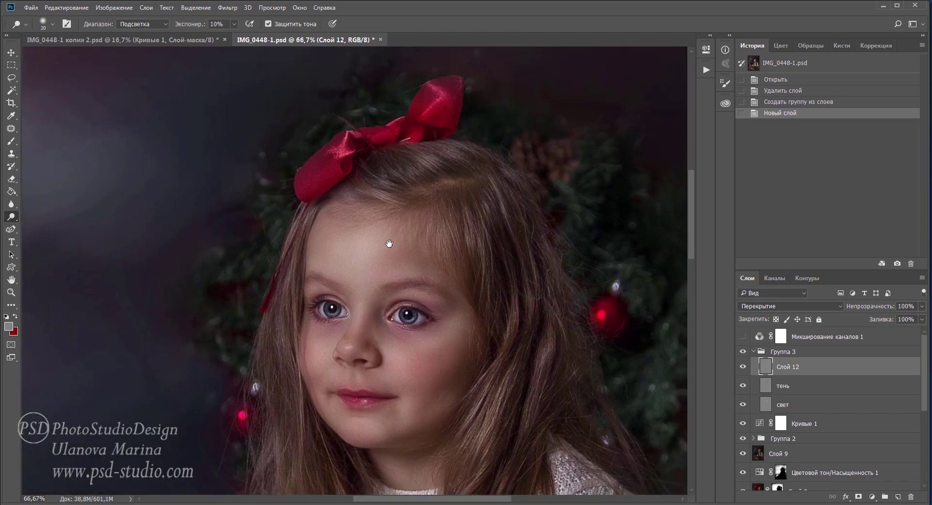
ctrl+click(415, 239)
ctrl+click(415, 240)
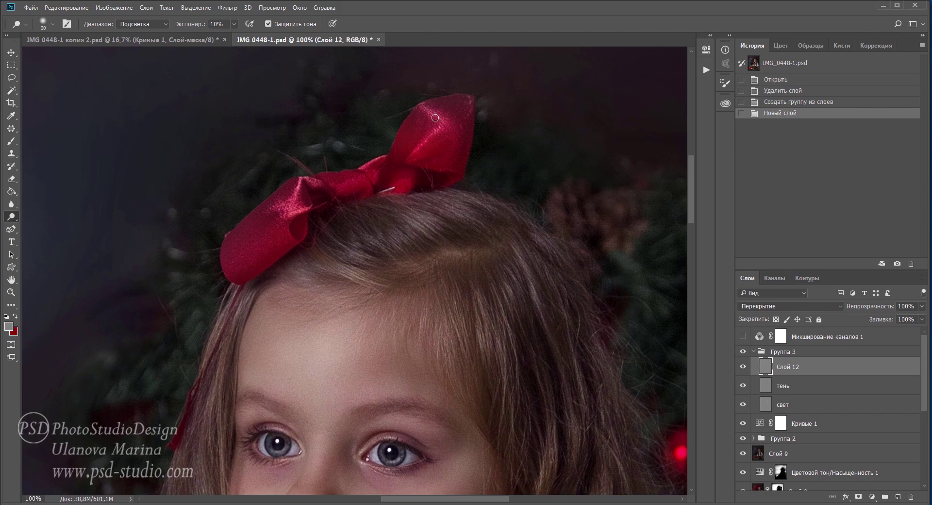
- Dodge the top and middle of the red bow with small strokes
click(424, 106)
click(440, 103)
click(446, 99)
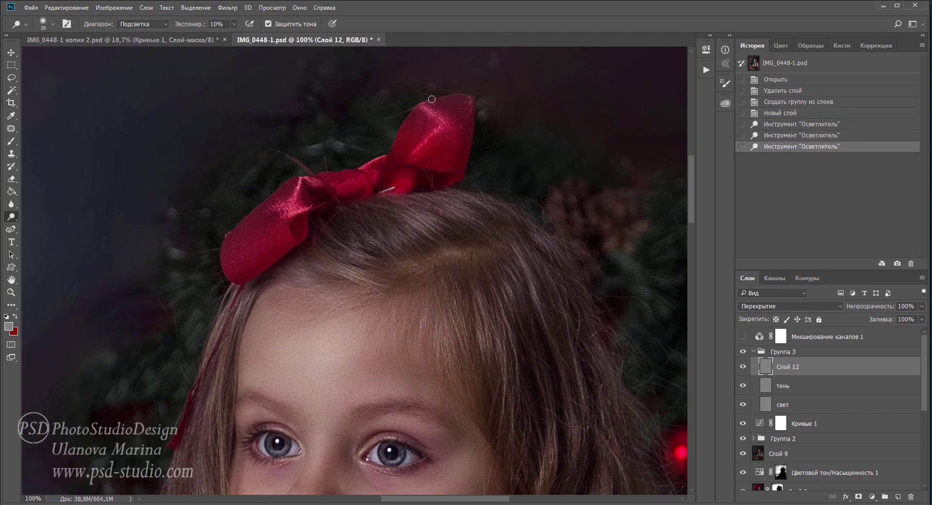
click(432, 99)
click(456, 95)
click(467, 109)
click(418, 145)
click(372, 190)
click(383, 160)
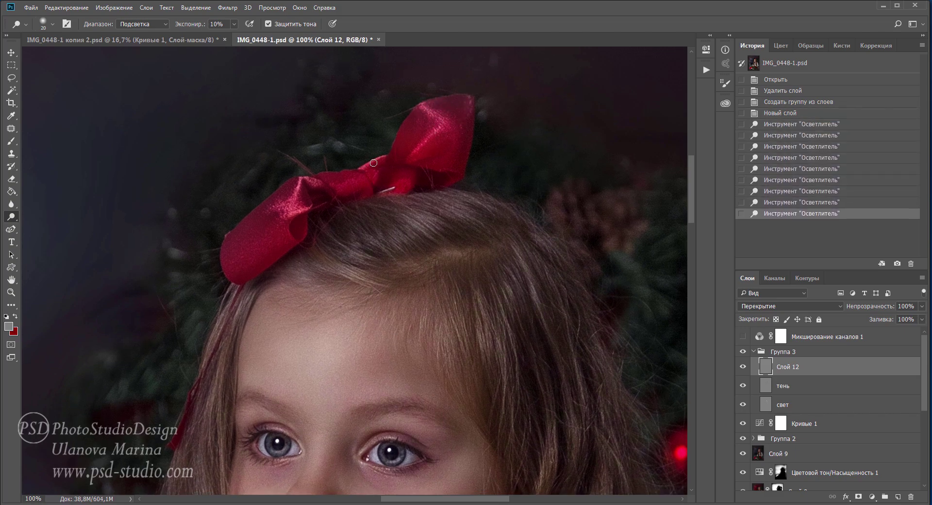
- Dodge the bow's left loop, knot and right loops, then zoom out to the whole head
click(375, 164)
click(375, 179)
click(309, 207)
click(301, 189)
click(297, 201)
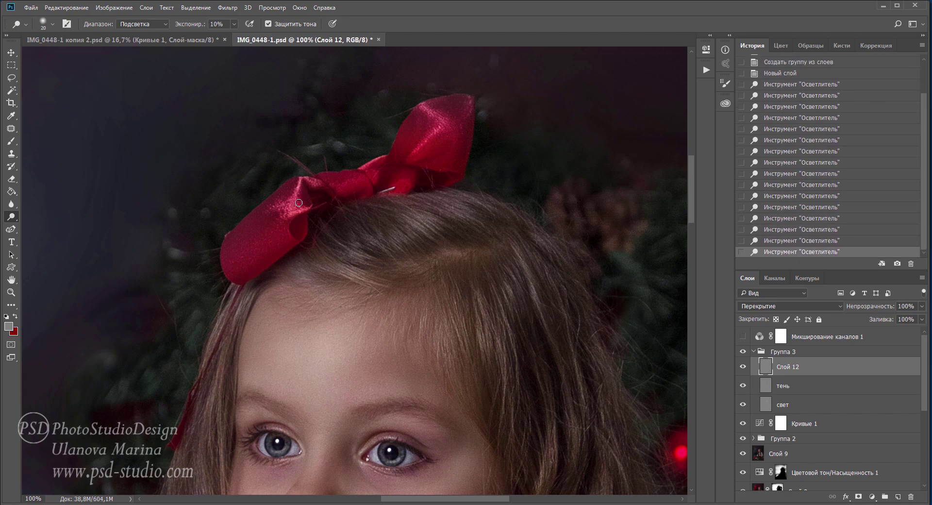
click(291, 213)
click(288, 224)
click(309, 229)
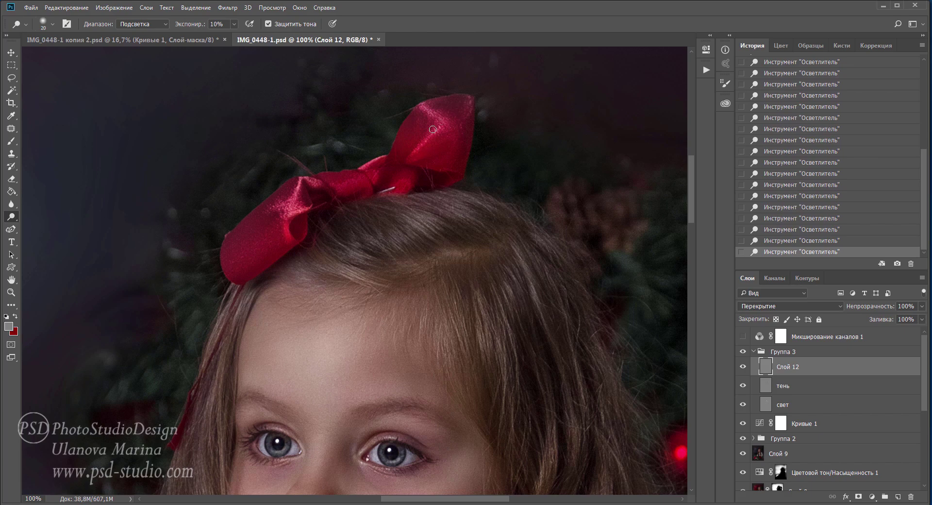
click(464, 112)
click(429, 169)
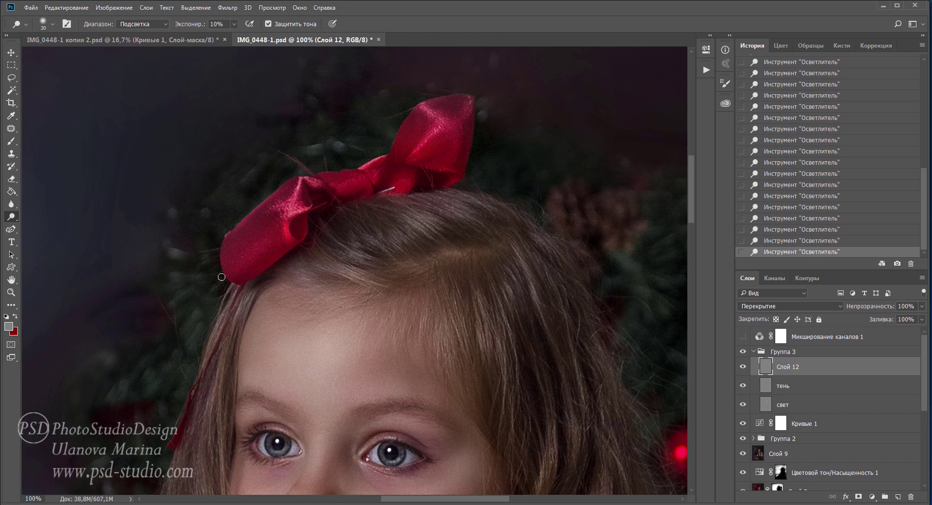
alt+click(390, 273)
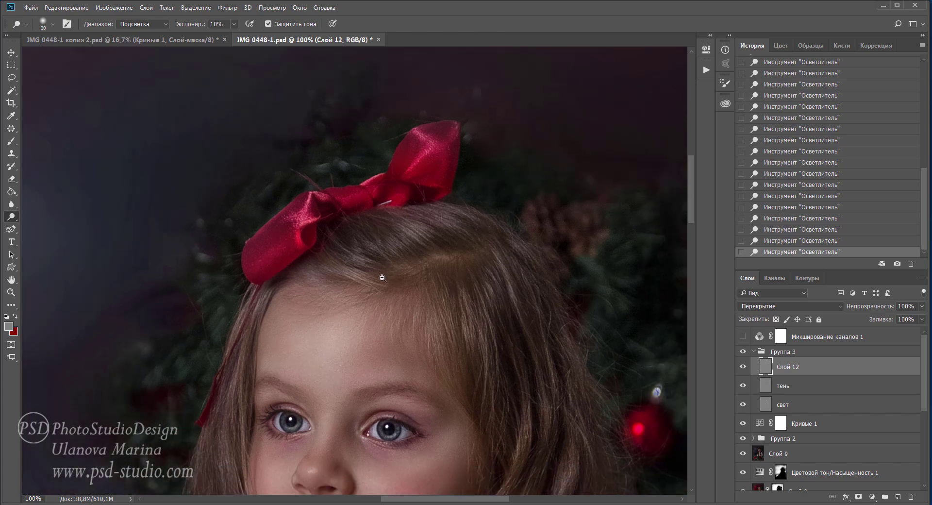
alt+click(384, 273)
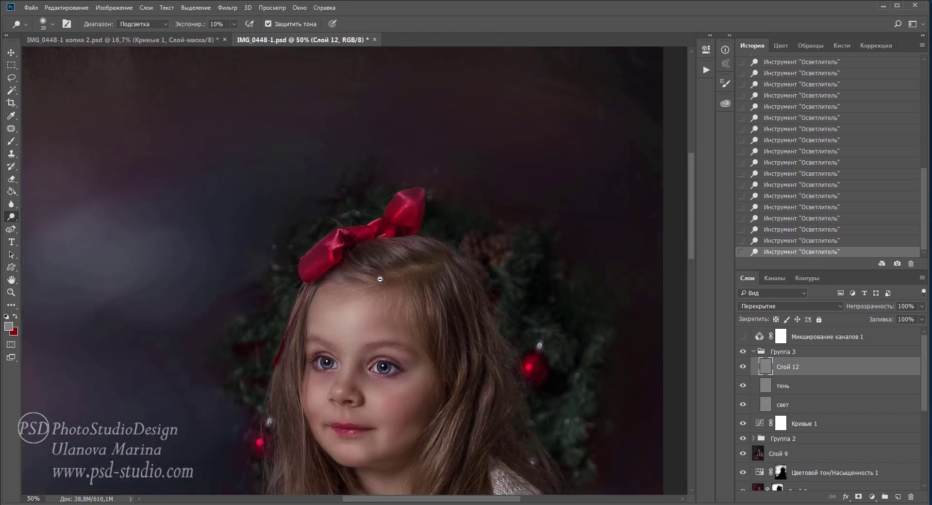
- Revert to an earlier History state and redo dodge strokes on the bow and a hair strand
click(770, 208)
drag(409, 297, 402, 200)
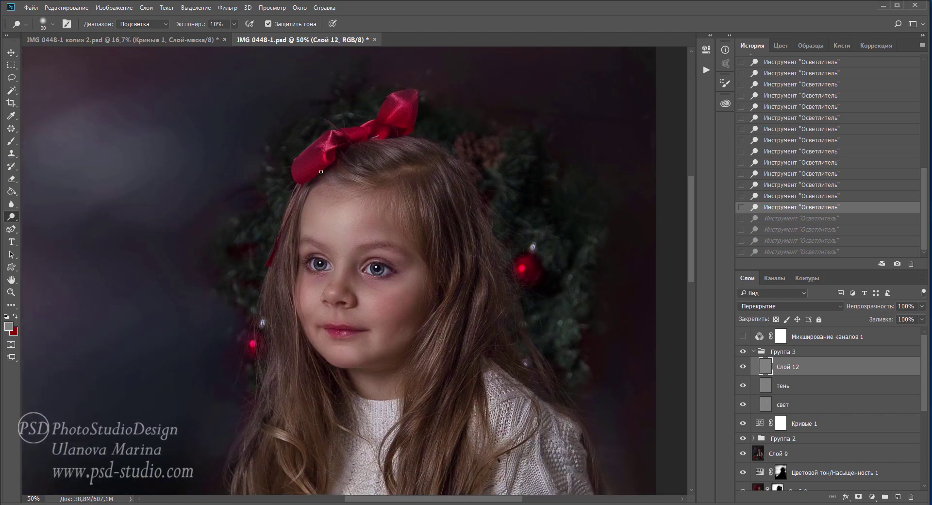
drag(328, 145, 329, 138)
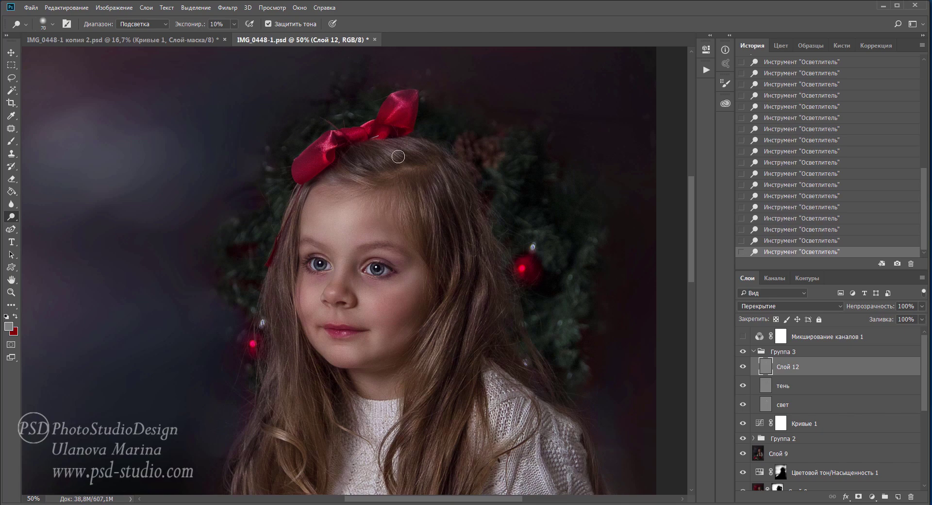
key(bracketright)
key(bracketright)
key(bracketright)
drag(348, 173, 410, 183)
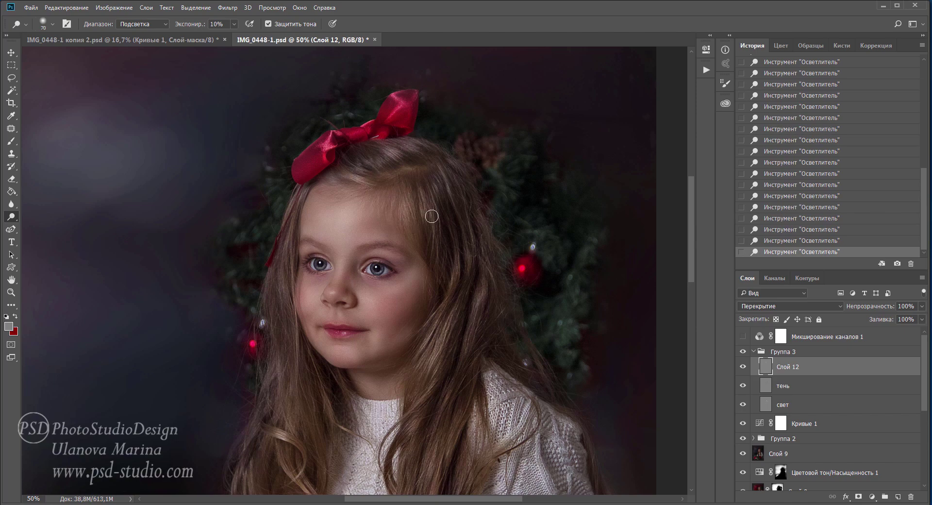
- Shrink the dodge brush to 25, undo the last strokes in History, and open Brush Settings
key(bracketleft)
key(bracketleft)
key(bracketleft)
key(bracketleft)
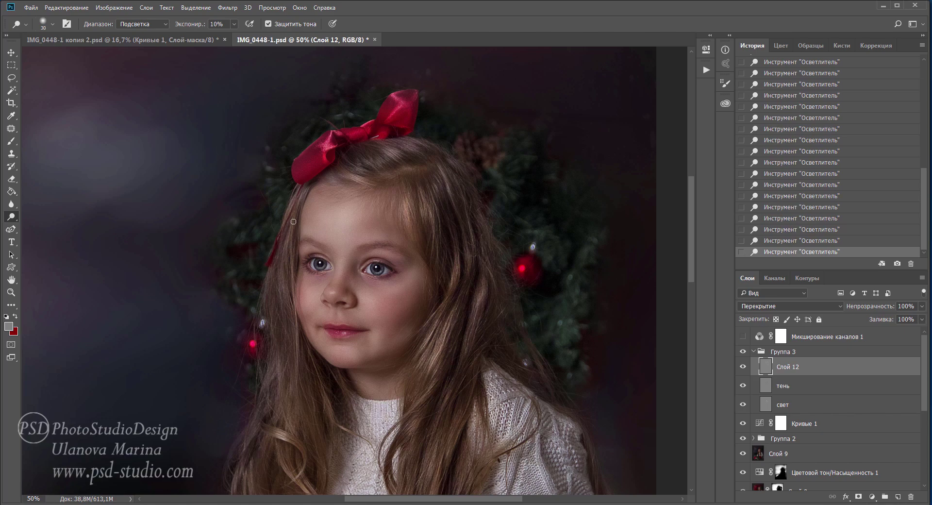
key(bracketleft)
text(100)
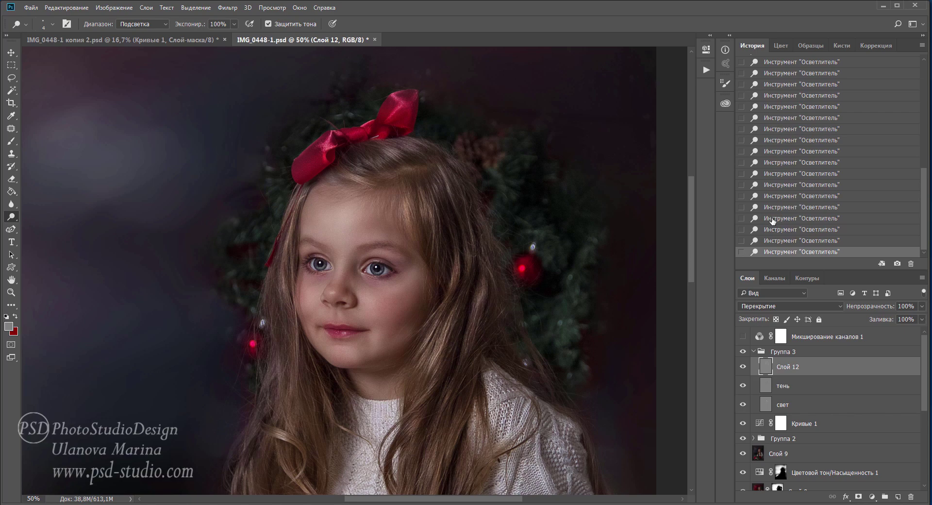
click(787, 229)
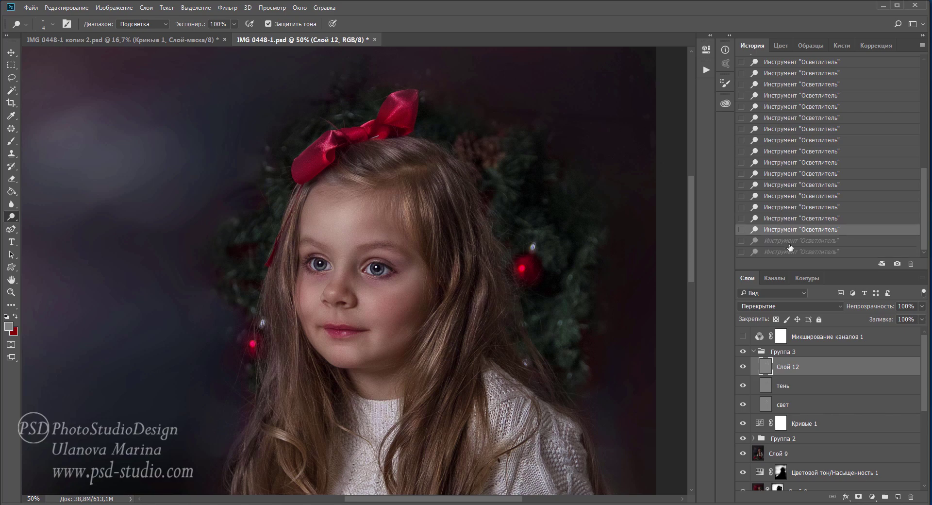
click(791, 218)
key(F5)
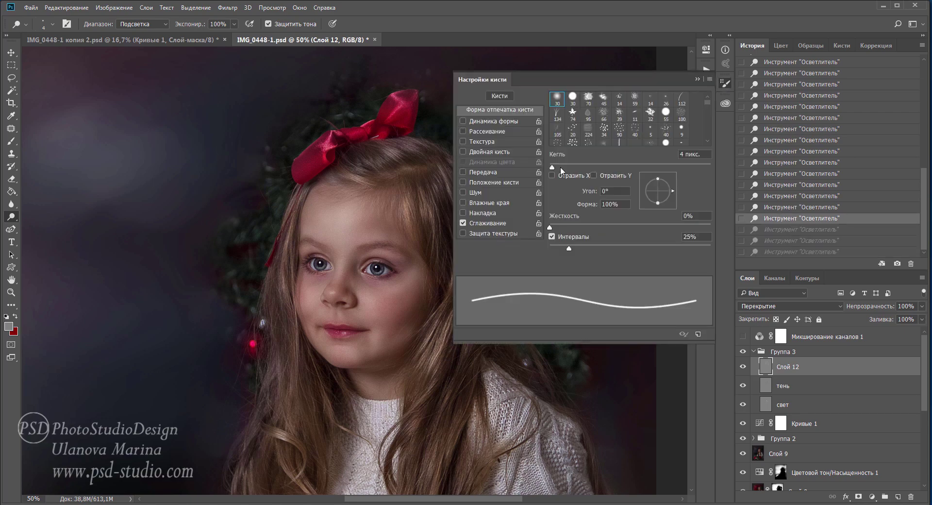
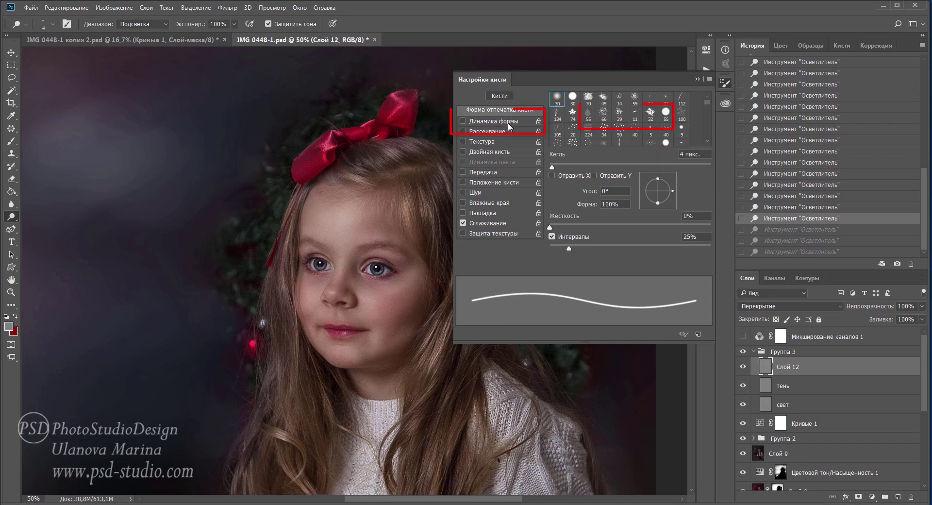
- Make brush size follow pen pressure, close Brush Settings, and redo the three undone steps
click(509, 121)
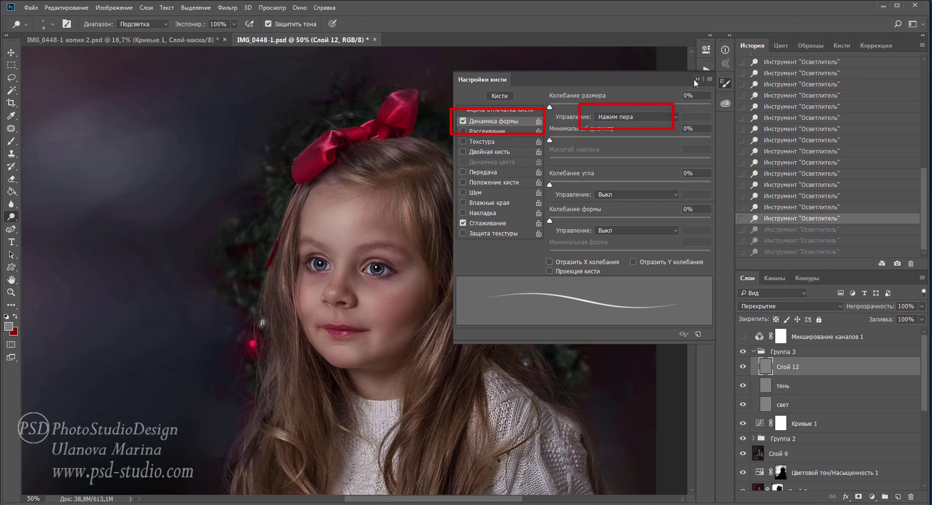
click(696, 79)
key(ctrl+shift+z)
key(ctrl+shift+z)
key(ctrl+shift+z)
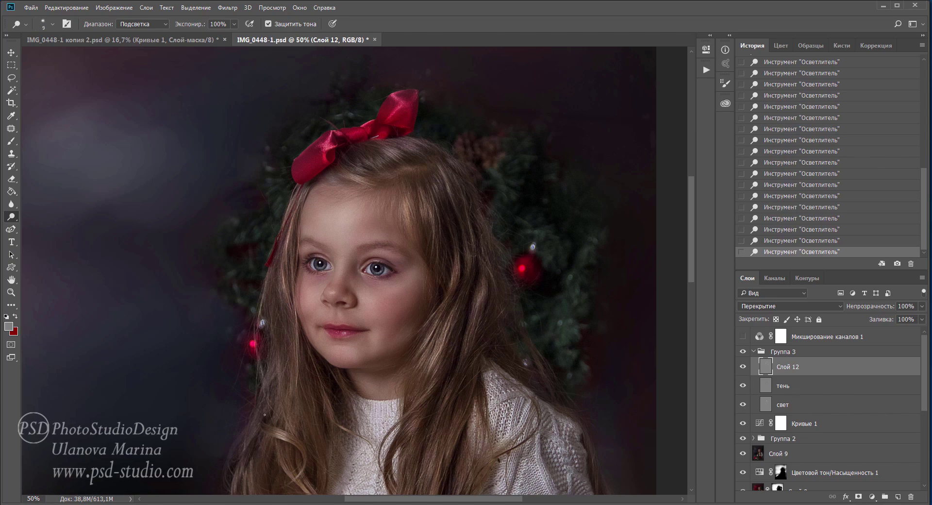
- Dodge hair strands left of the face, undoing and restoring two strokes
drag(269, 279, 299, 426)
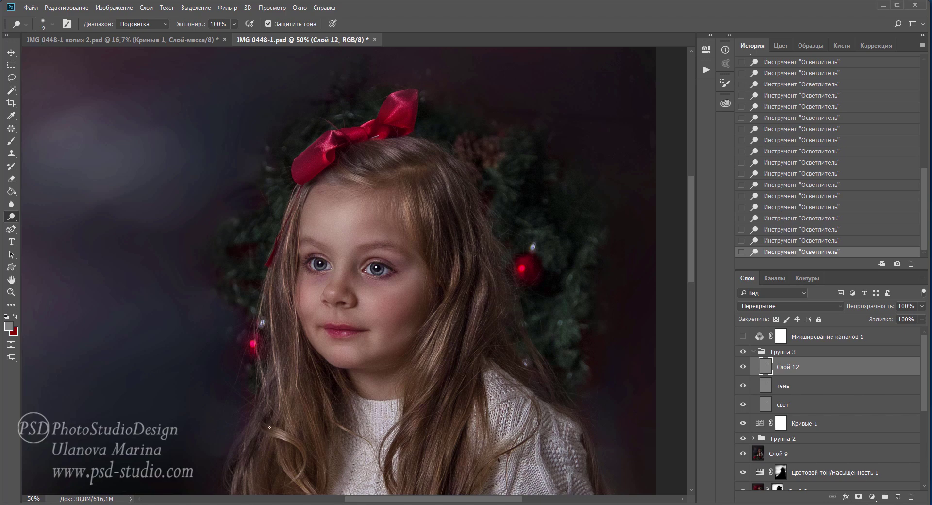
key(bracketright)
drag(332, 422, 366, 288)
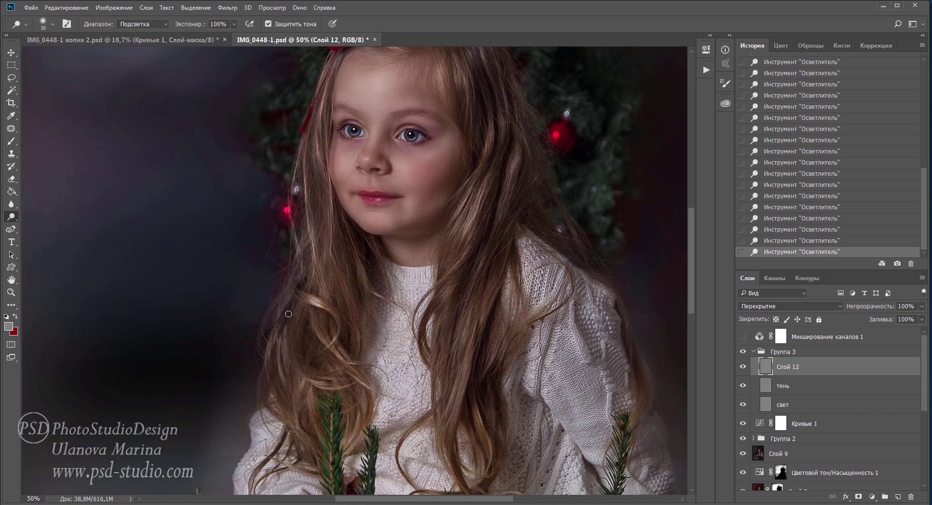
mouse_move(291, 399)
mouse_down()
mouse_move(285, 336)
mouse_move(272, 340)
mouse_move(264, 421)
mouse_move(320, 459)
mouse_up()
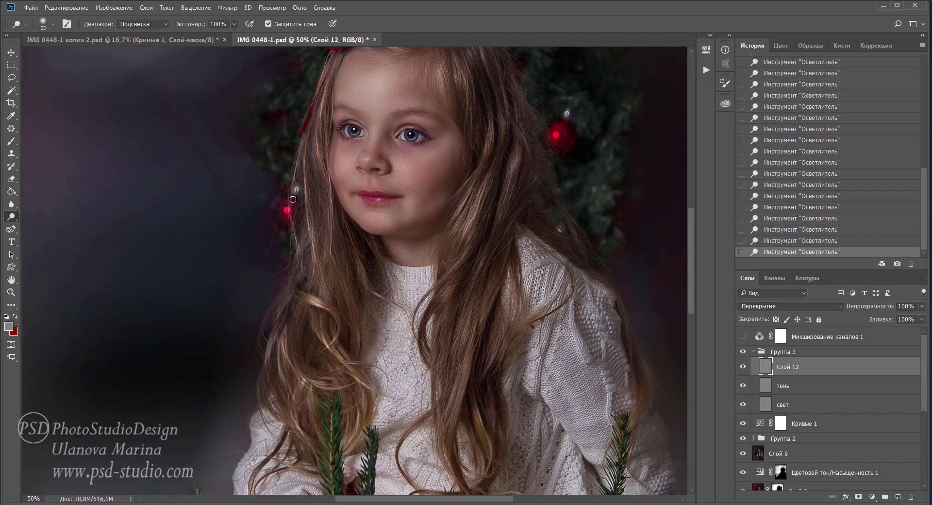
drag(298, 243, 276, 310)
scroll(381, 306, right, 3)
scroll(379, 218, down, 2)
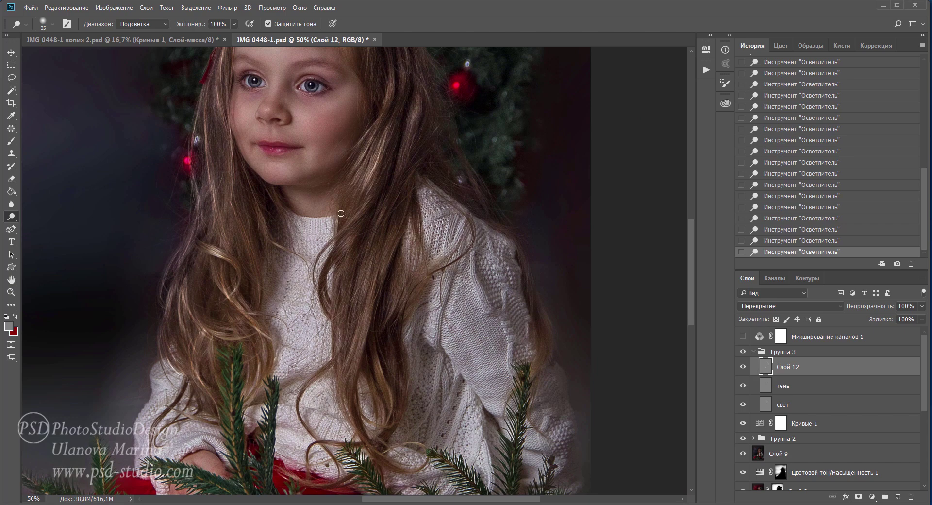
key(ctrl+alt+z)
key(ctrl+alt+z)
key(bracketleft)
key(bracketleft)
key(bracketleft)
key(ctrl+shift+z)
key(ctrl+shift+z)
- Brighten single strands on the right, along the lower curls and at the lower left
key(bracketright)
key(bracketright)
key(bracketright)
drag(345, 251, 347, 316)
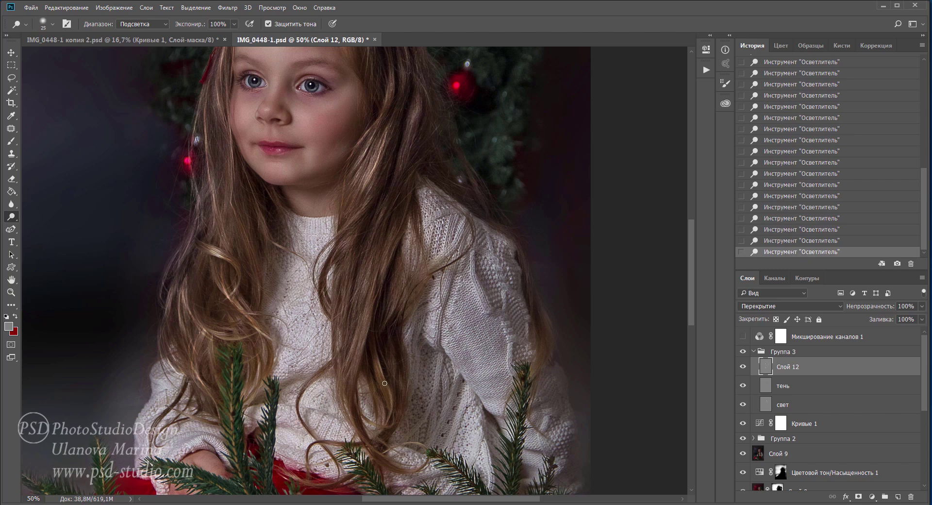
mouse_move(384, 383)
mouse_down()
mouse_move(357, 389)
mouse_move(388, 466)
mouse_up()
drag(310, 411, 324, 371)
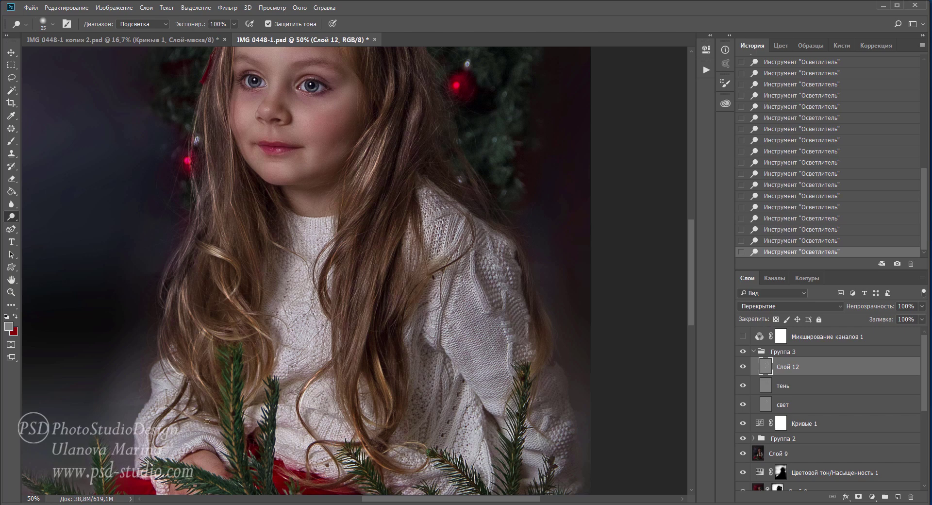
drag(156, 445, 153, 418)
drag(163, 383, 184, 323)
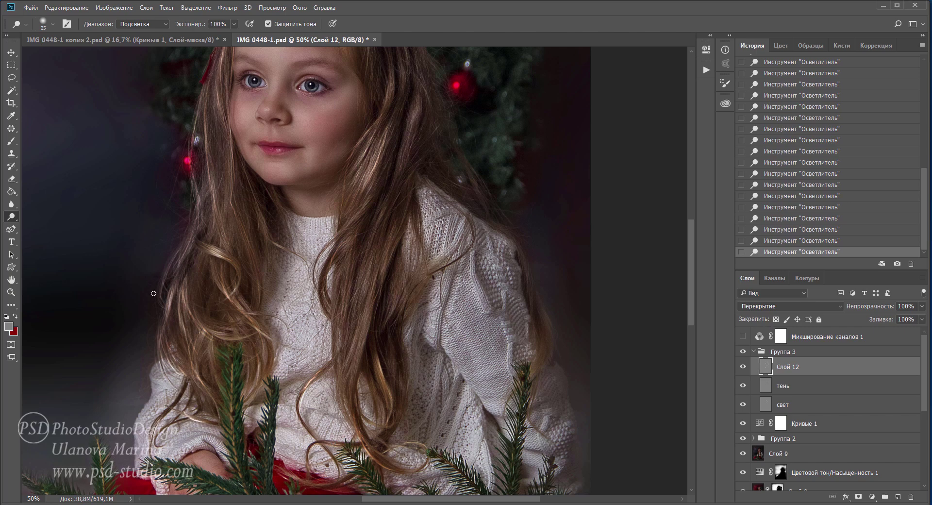
- With a much larger brush, lighten a long strand right of the face
drag(280, 307, 234, 72)
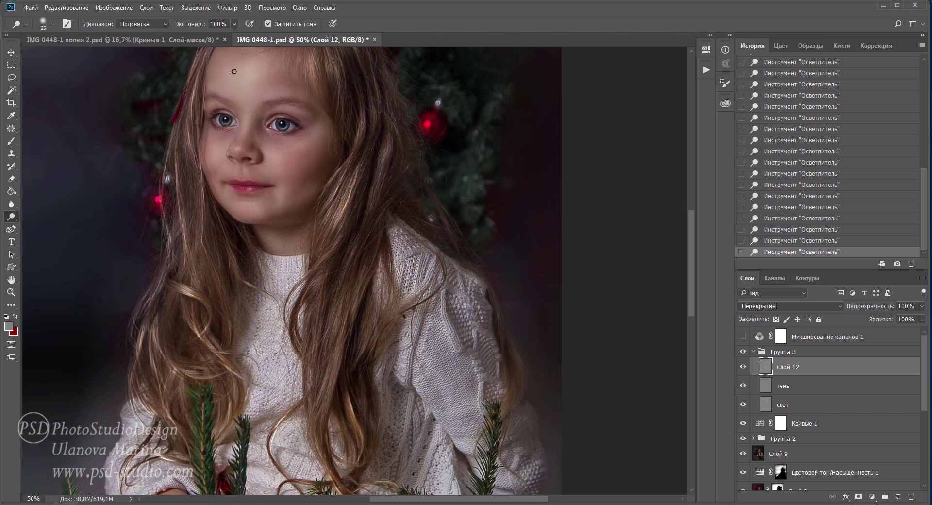
key(bracketright)
key(bracketright)
key(bracketright)
drag(346, 297, 322, 432)
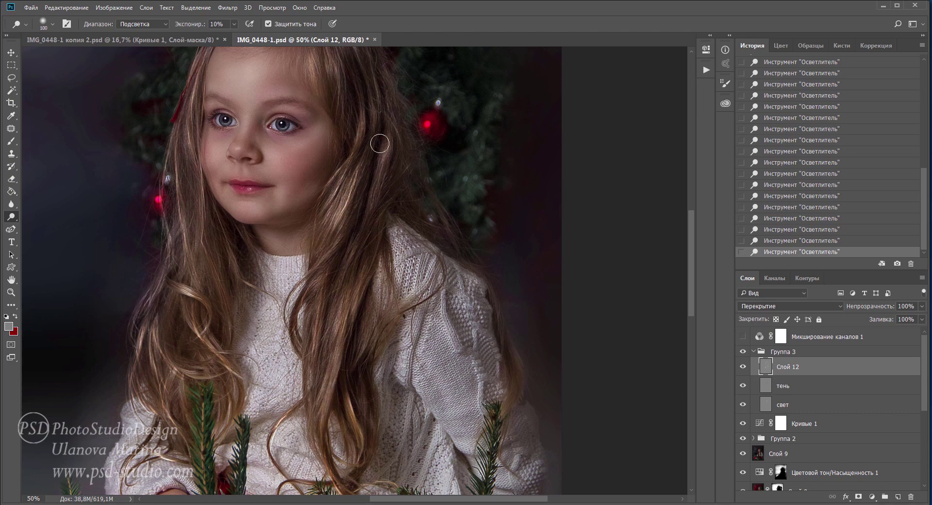
drag(385, 129, 367, 202)
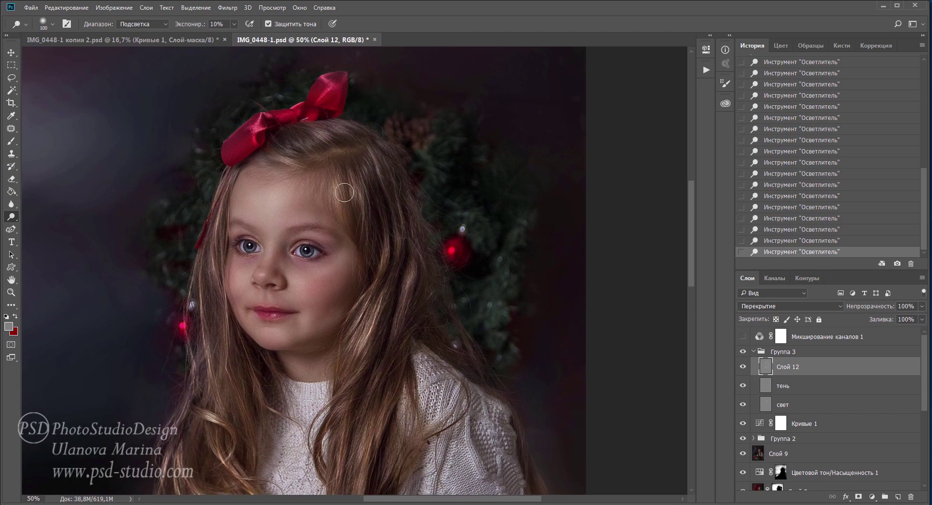
key(shift+o)
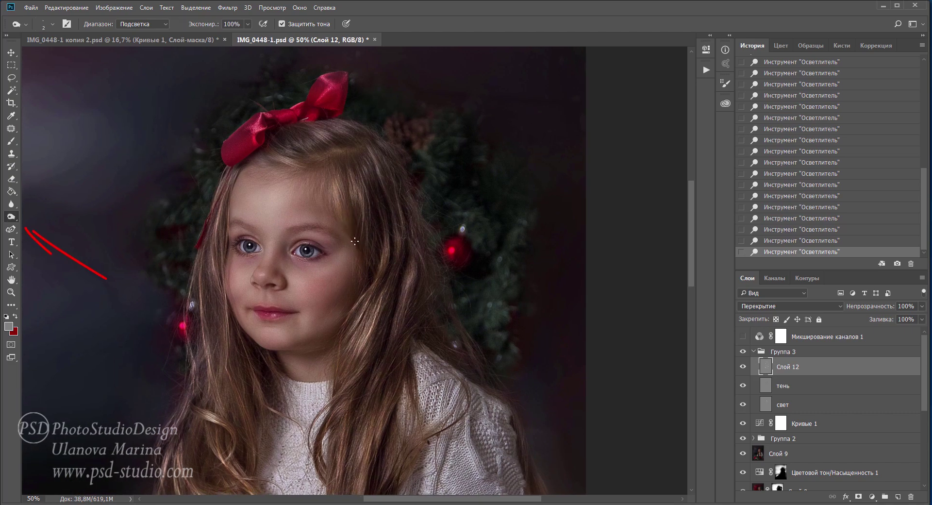
- Burn the midtones of the hair next to the red bow at 30% exposure
click(348, 166)
click(347, 166)
key(bracketright)
click(402, 173)
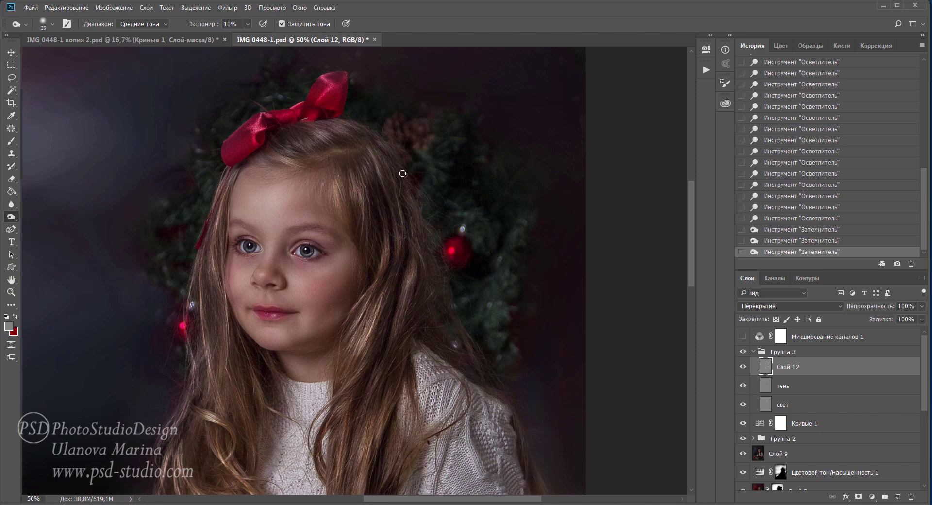
click(373, 194)
click(310, 155)
click(297, 141)
click(298, 146)
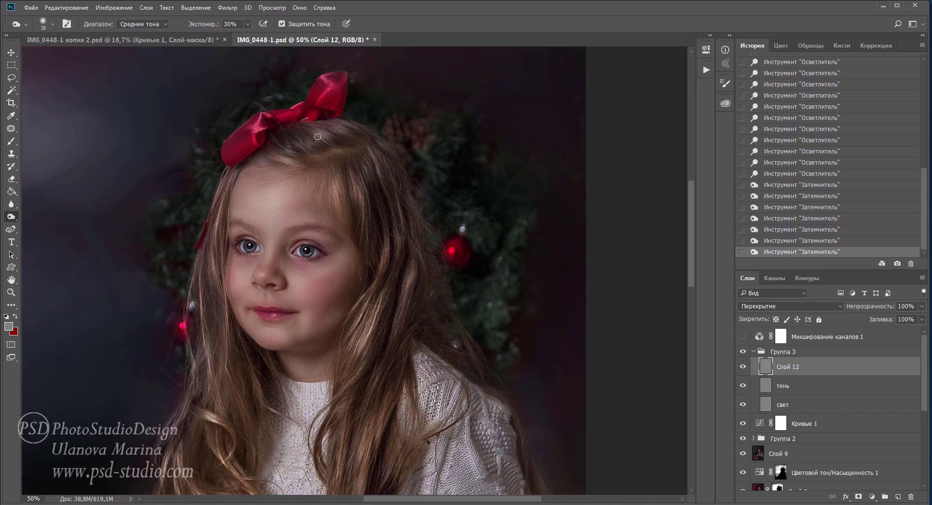
click(314, 137)
- Continue burning the hair around and to the left of the bow
click(337, 118)
click(293, 164)
click(287, 163)
click(276, 128)
click(263, 131)
click(247, 133)
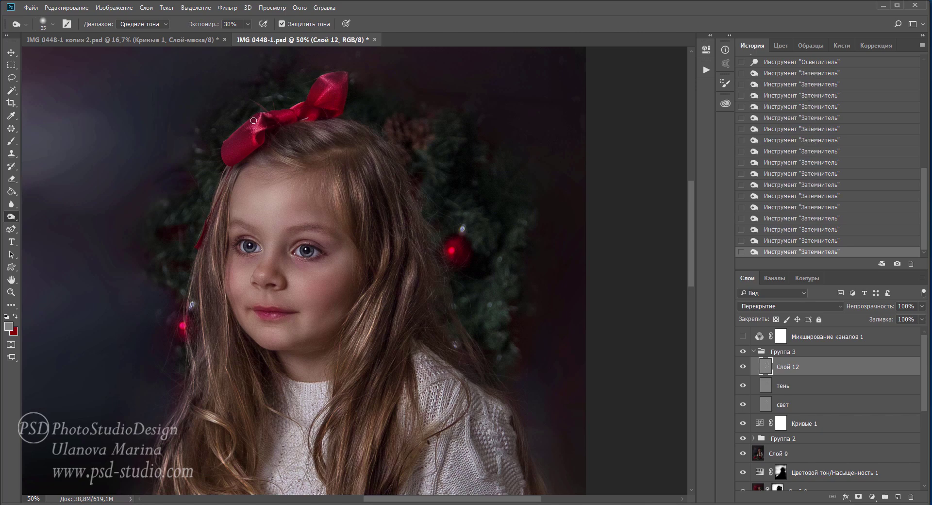
click(235, 135)
- Lower Burn exposure to 20% and bring the face and sweater into view
key(2)
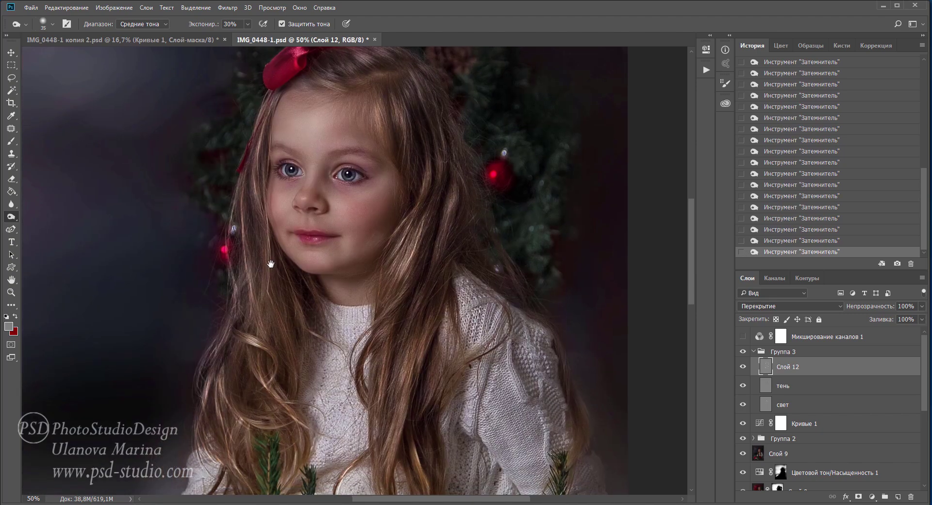
drag(230, 343, 279, 263)
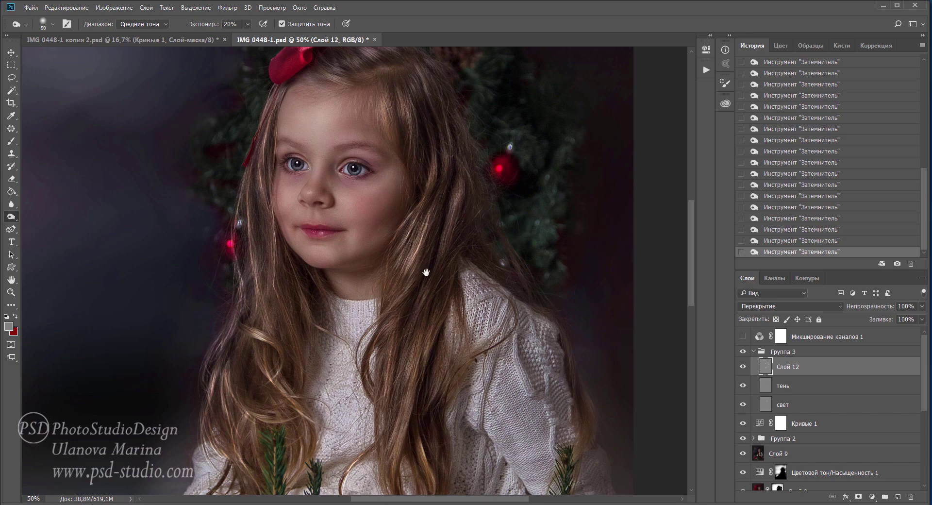
scroll(425, 272, down, 3)
scroll(446, 351, up, 1)
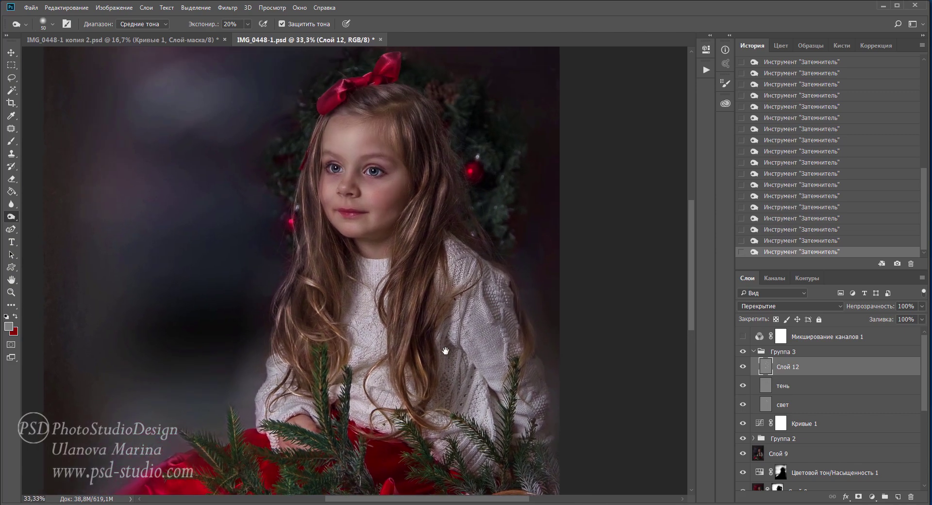
drag(445, 350, 444, 352)
- Burn parts of the sweater and the folds of the red dress
scroll(423, 370, up, 1)
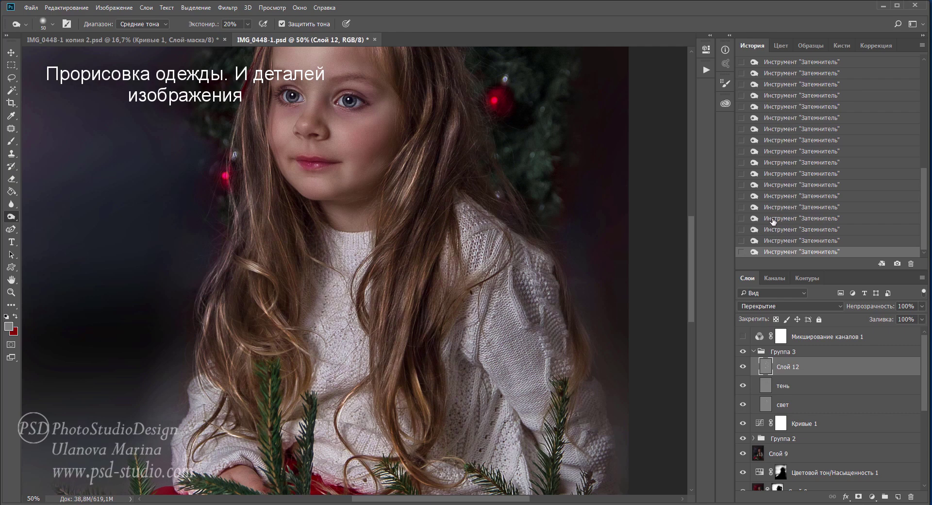
drag(559, 369, 544, 294)
drag(554, 338, 562, 381)
drag(596, 431, 592, 462)
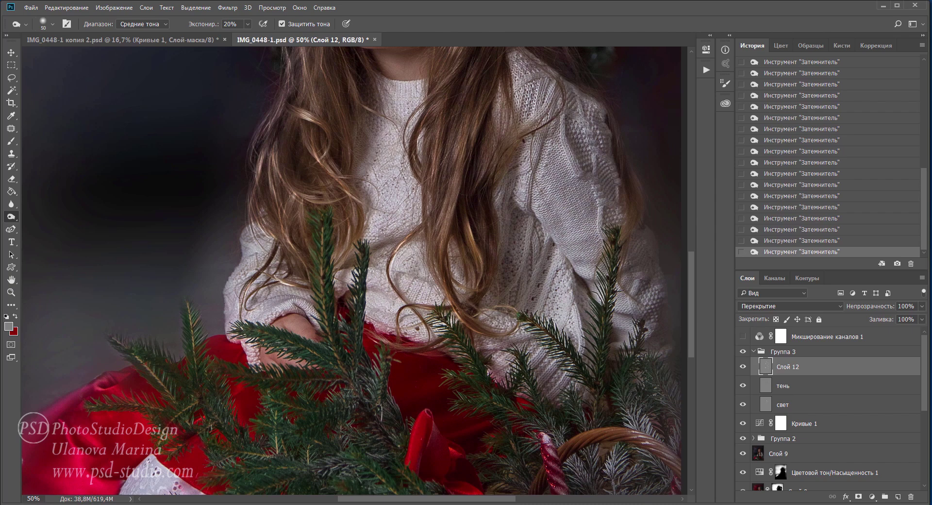
drag(357, 272, 310, 251)
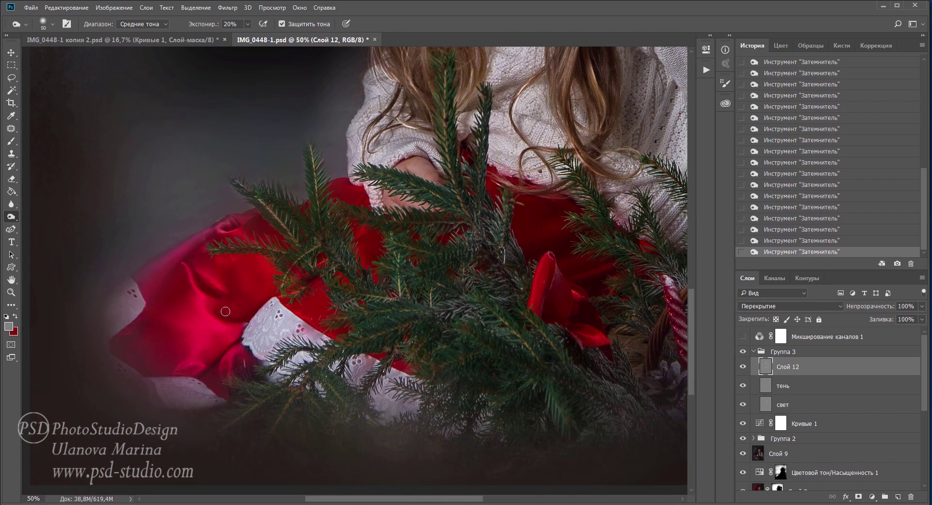
drag(570, 250, 598, 265)
- Dodge the lower part of the sweater at 28% exposure
key(shift+o)
key(shift+o)
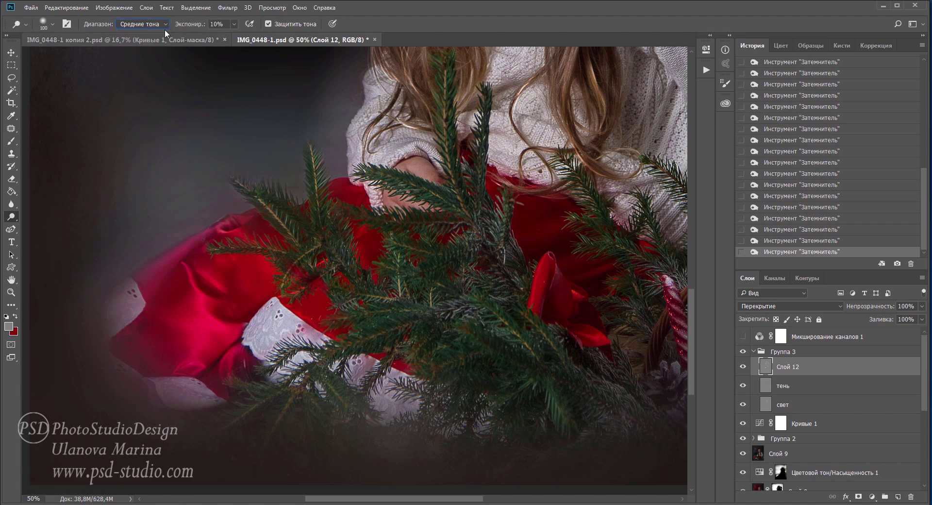
key(2)
key(8)
drag(340, 243, 321, 340)
drag(381, 209, 340, 228)
click(387, 206)
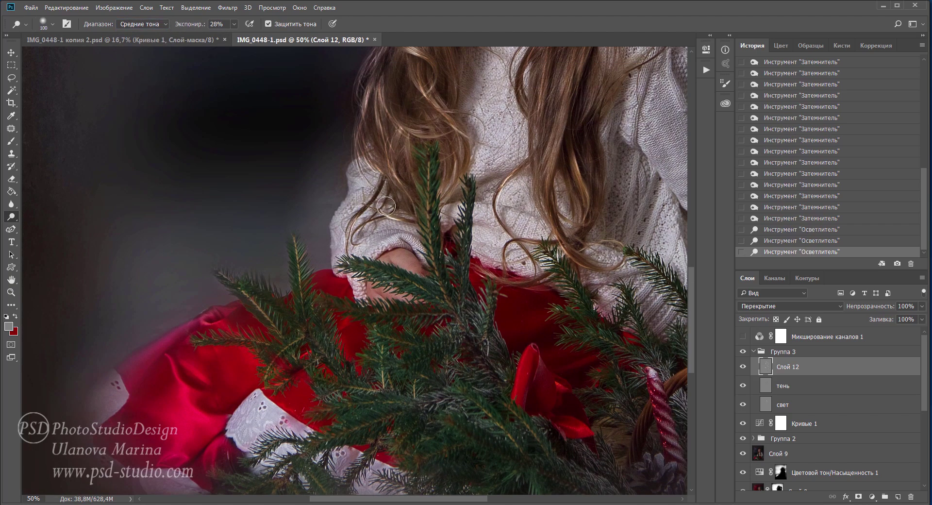
- Shrink the brush to 60, step back in History, and brighten the sweater folds
key(bracketleft)
key(bracketleft)
key(bracketleft)
click(801, 184)
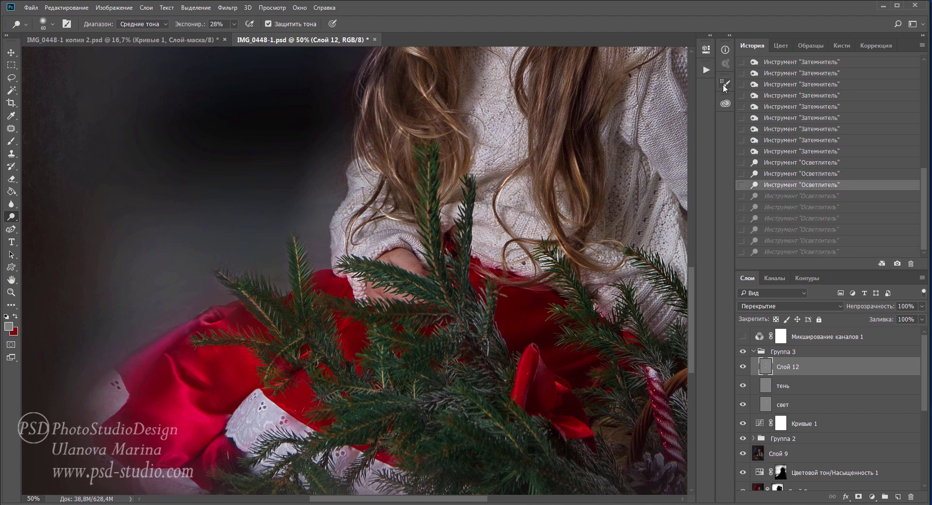
click(724, 83)
click(349, 217)
mouse_move(340, 223)
mouse_down()
mouse_move(376, 232)
mouse_move(386, 253)
mouse_up()
drag(357, 262, 365, 273)
drag(459, 160, 500, 184)
mouse_move(500, 209)
mouse_down()
mouse_move(542, 224)
mouse_move(515, 230)
mouse_up()
- Brighten the sweater's right side and right sleeve, comparing before and after in History
mouse_move(546, 157)
mouse_down()
mouse_move(468, 255)
mouse_move(398, 274)
mouse_up()
drag(573, 144, 565, 219)
drag(561, 182, 558, 230)
mouse_move(597, 170)
mouse_down()
mouse_move(602, 209)
mouse_move(626, 233)
mouse_up()
drag(590, 274, 648, 374)
drag(590, 321, 595, 388)
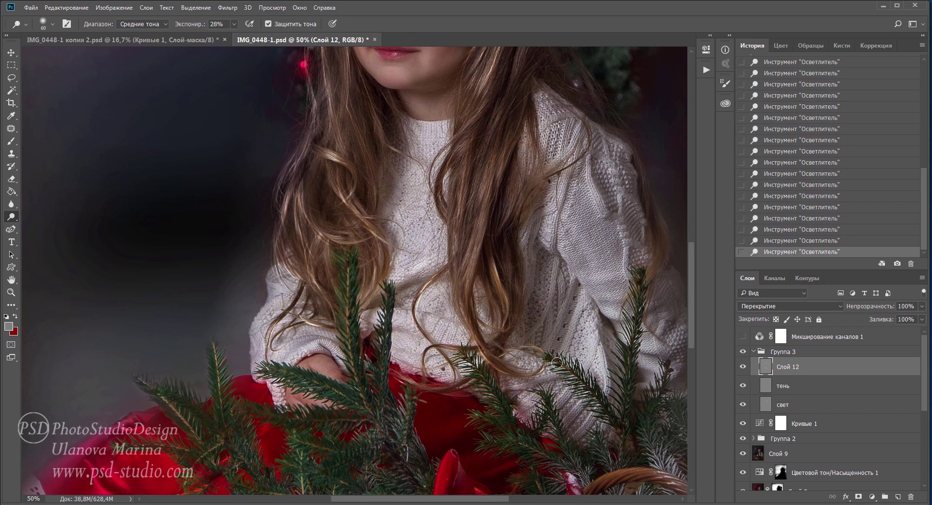
drag(529, 223, 528, 304)
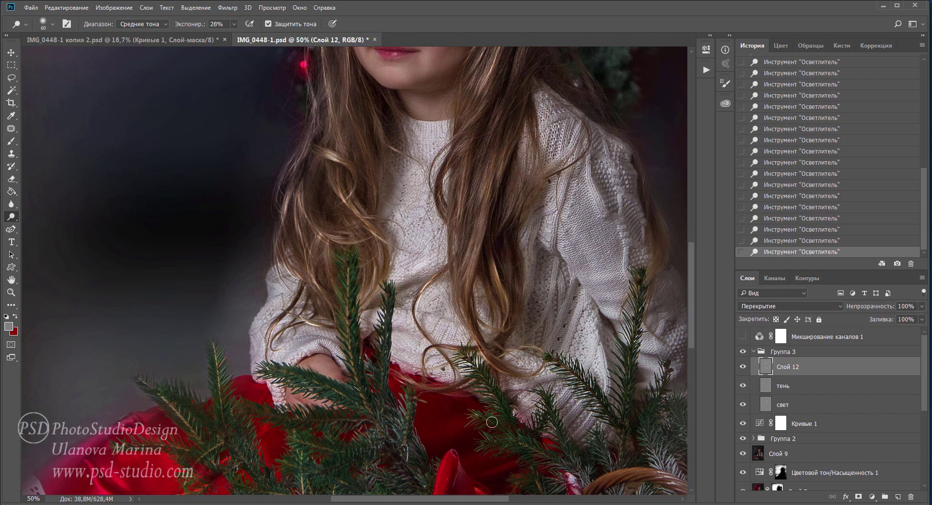
click(769, 232)
click(769, 252)
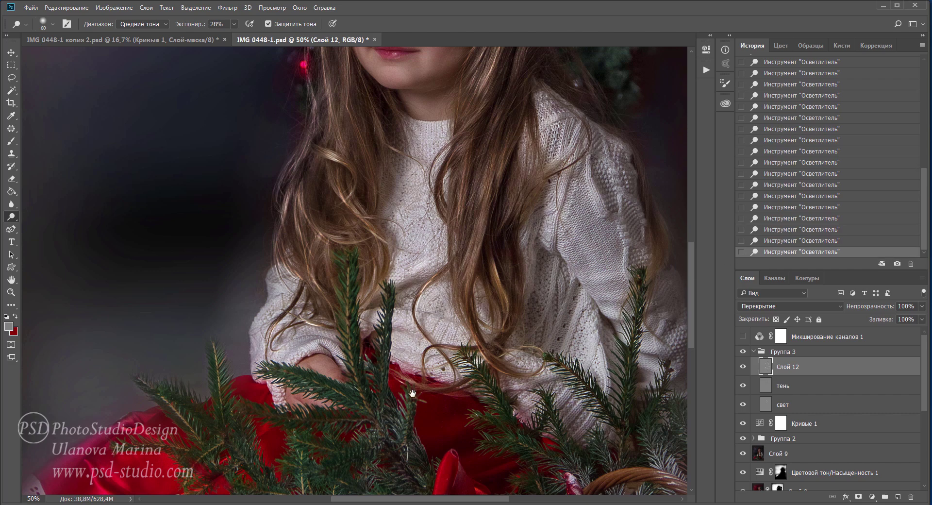
drag(412, 393, 490, 221)
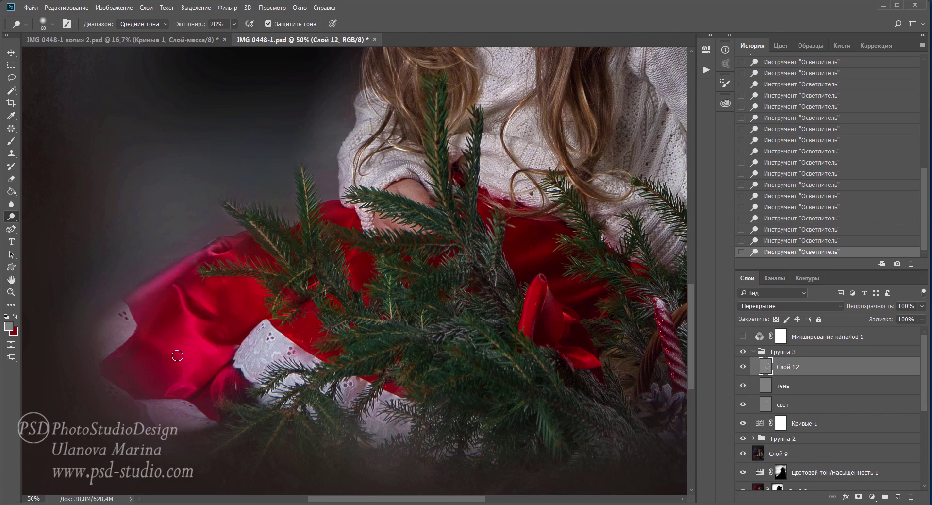
- Paint three soft brush strokes on Слой 12 with a smaller brush
key(b)
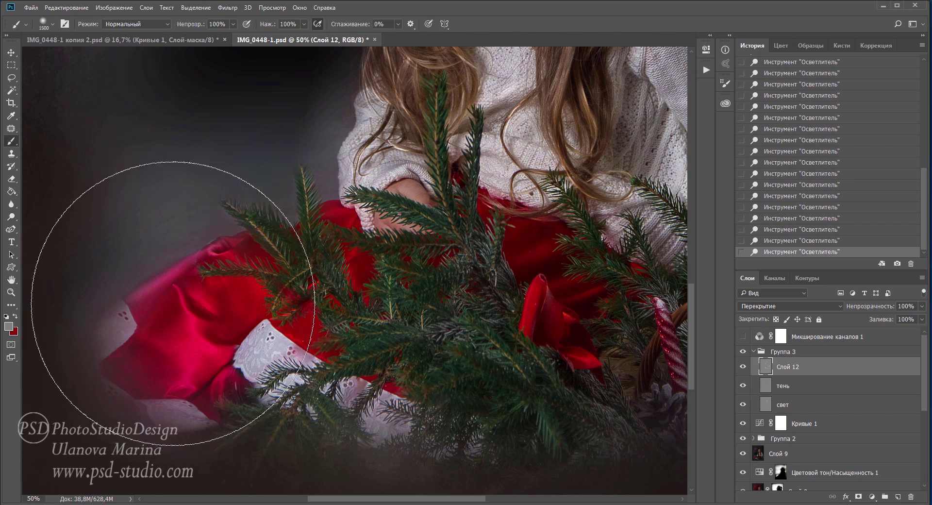
key(shift+3)
click(177, 281)
click(202, 270)
click(183, 266)
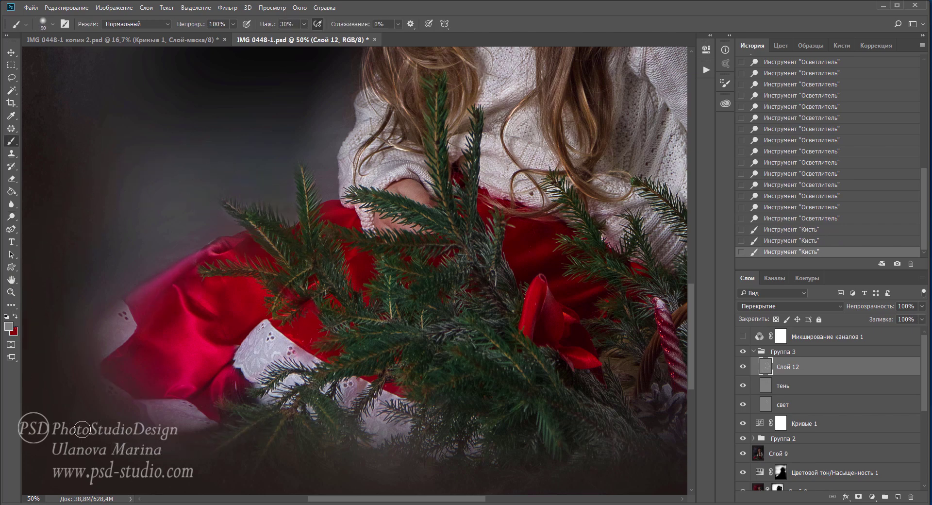
scroll(343, 306, down, 2)
scroll(344, 306, up, 1)
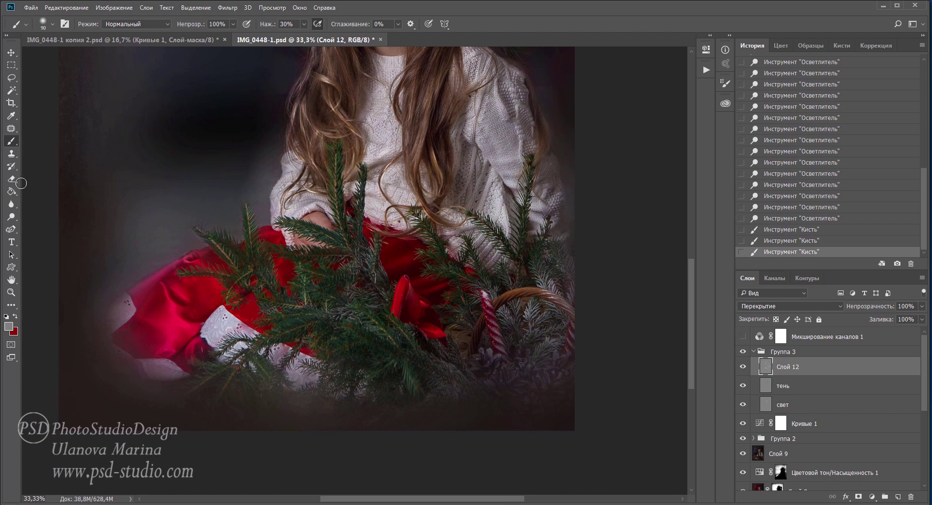
- Select the Dodge tool with its range set to Highlights
click(16, 215)
click(160, 24)
click(151, 49)
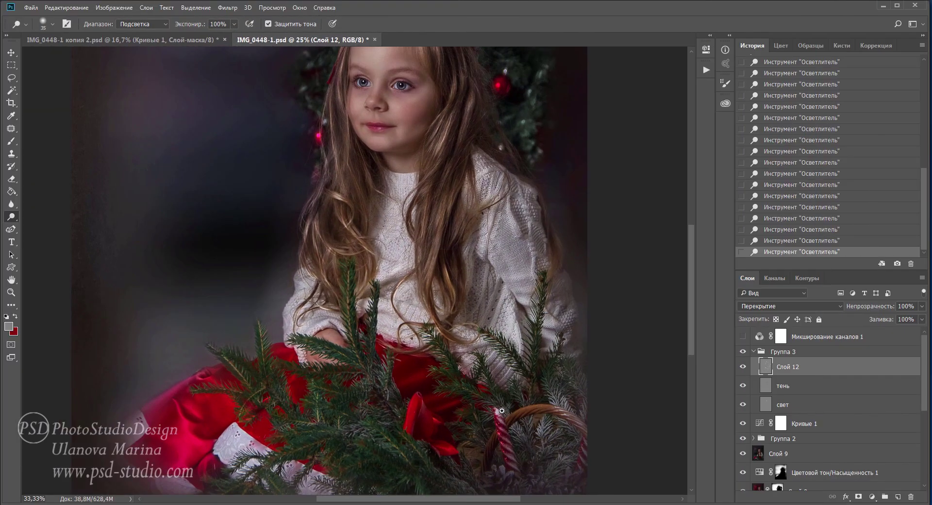
- Dodge the highlight on the right-hand candy cane with a smaller brush, then pan around
scroll(502, 411, up, 4)
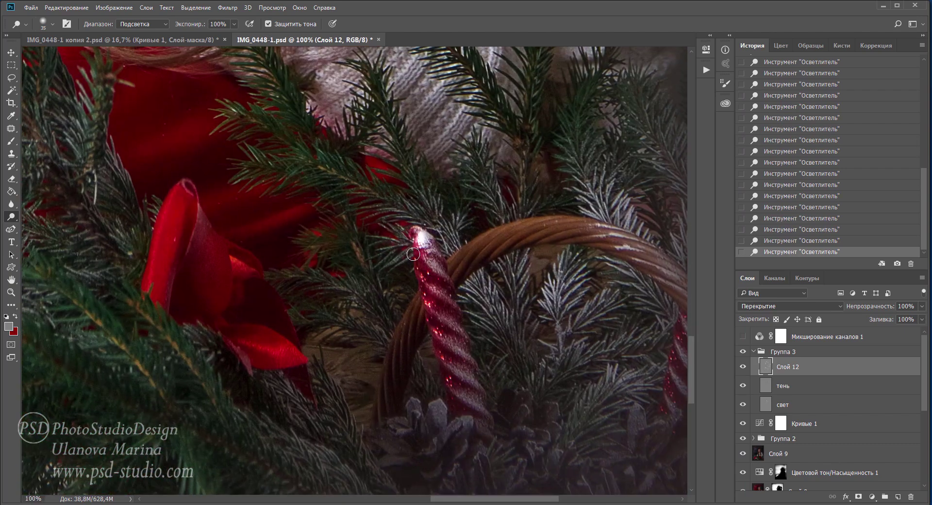
key(bracketleft)
key(bracketleft)
key(bracketleft)
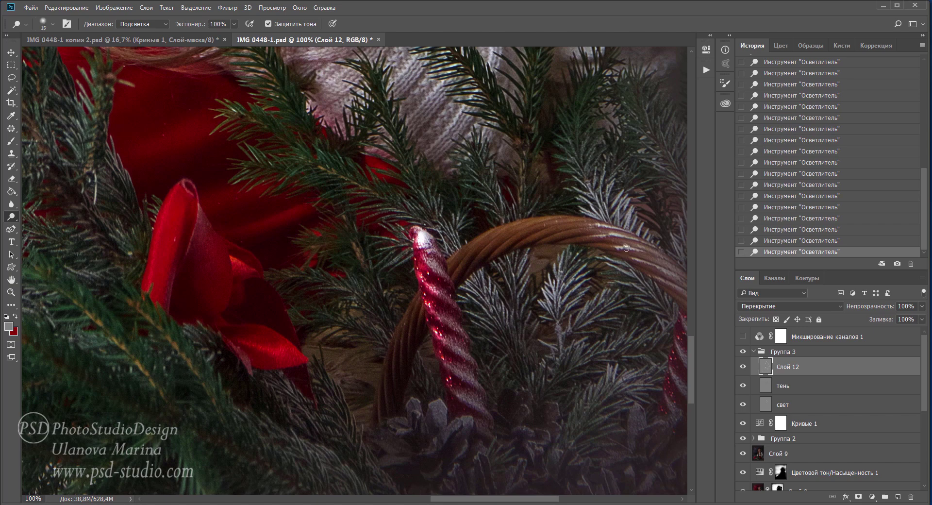
key(bracketright)
drag(568, 272, 430, 220)
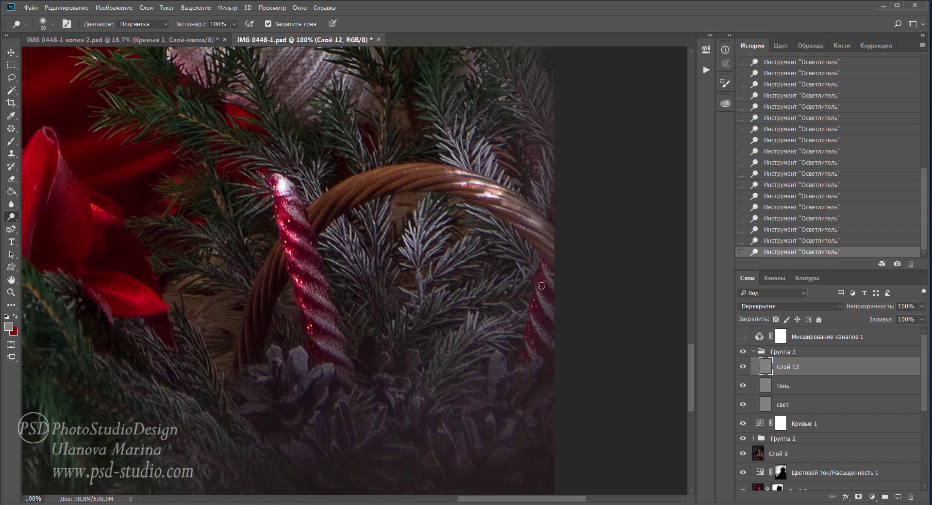
drag(541, 286, 526, 357)
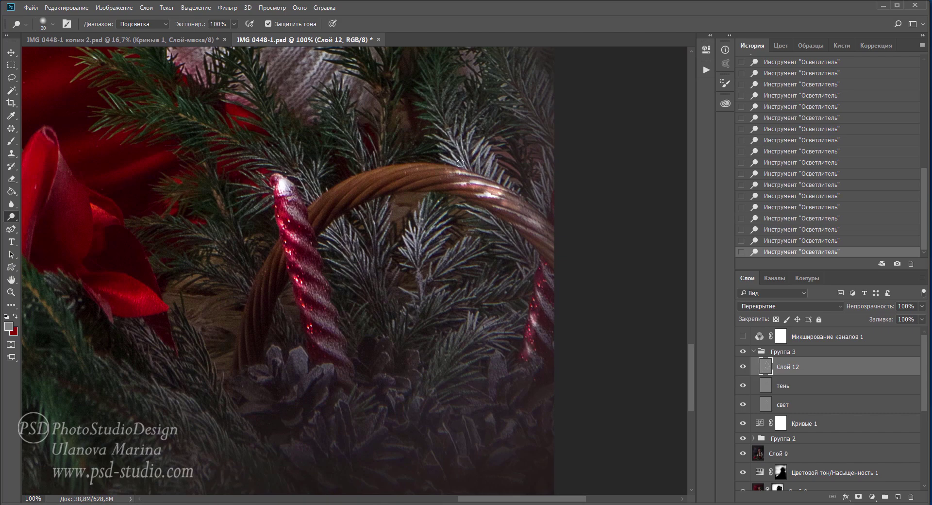
drag(416, 147, 435, 266)
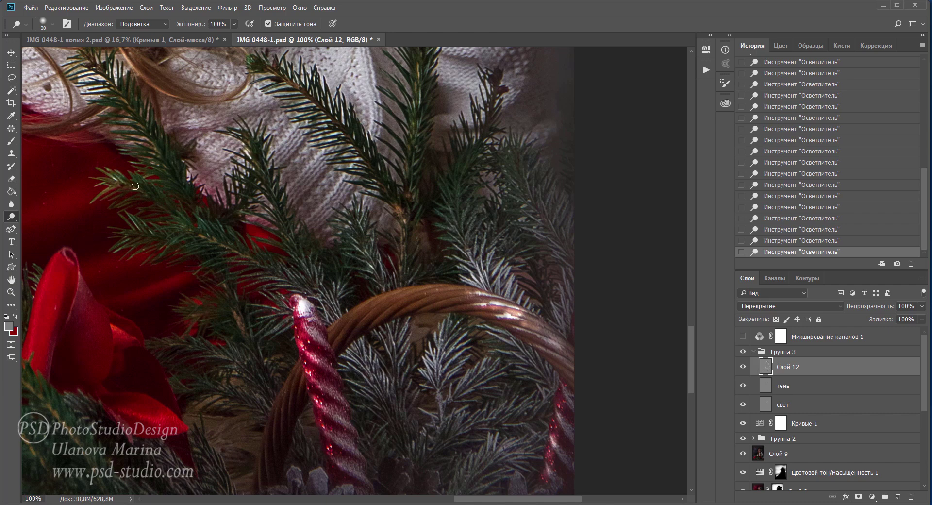
mouse_move(182, 347)
mouse_down()
mouse_move(328, 242)
mouse_move(437, 320)
mouse_up()
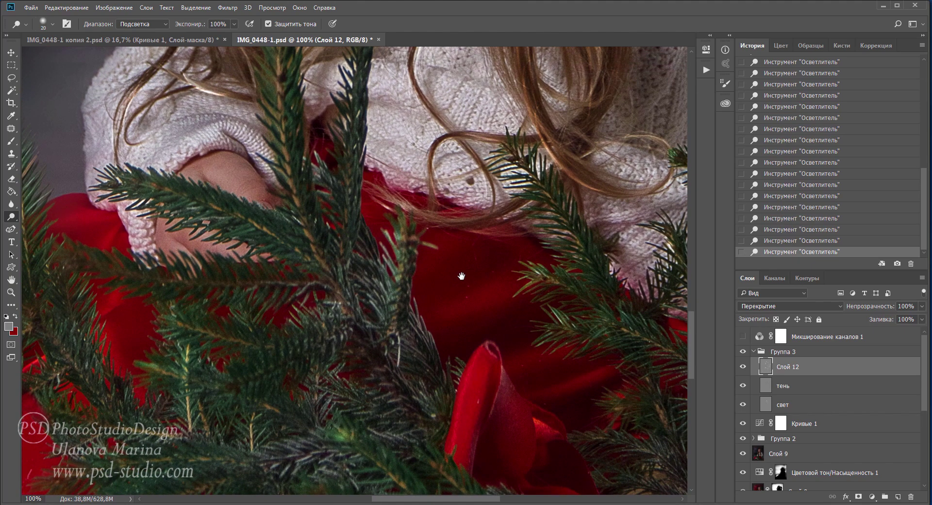
scroll(437, 263, down, 4)
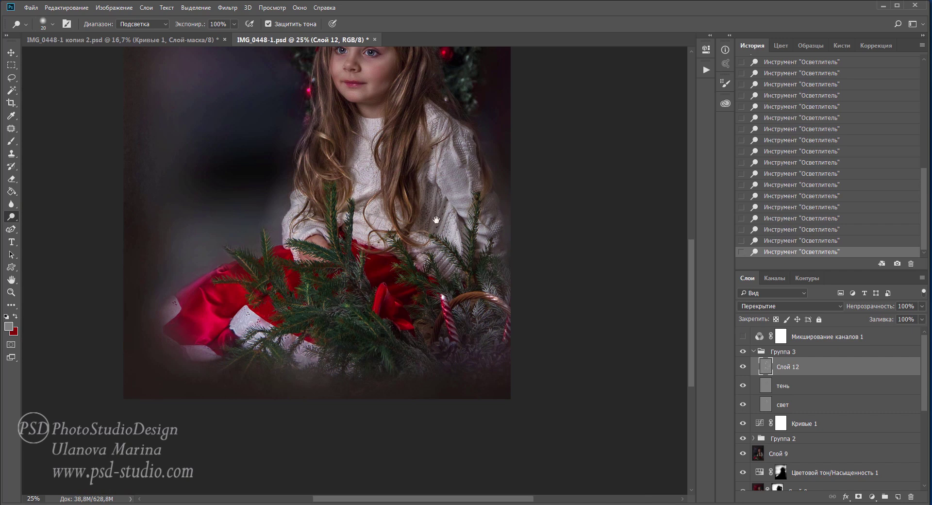
- Paint small brush strokes near the basket
drag(435, 220, 446, 233)
key(b)
click(516, 347)
click(508, 315)
click(500, 314)
click(505, 311)
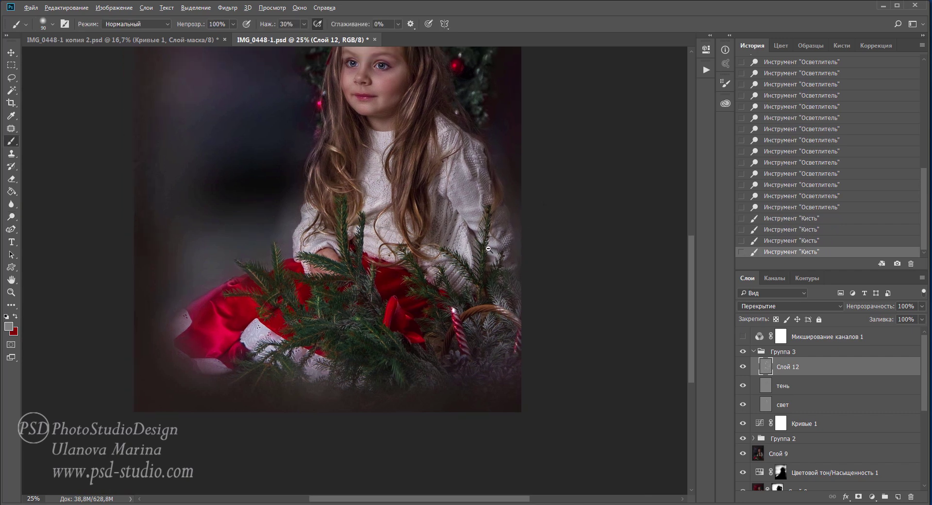
- Dodge a row of small highlights near the basket
key(o)
click(462, 356)
click(464, 359)
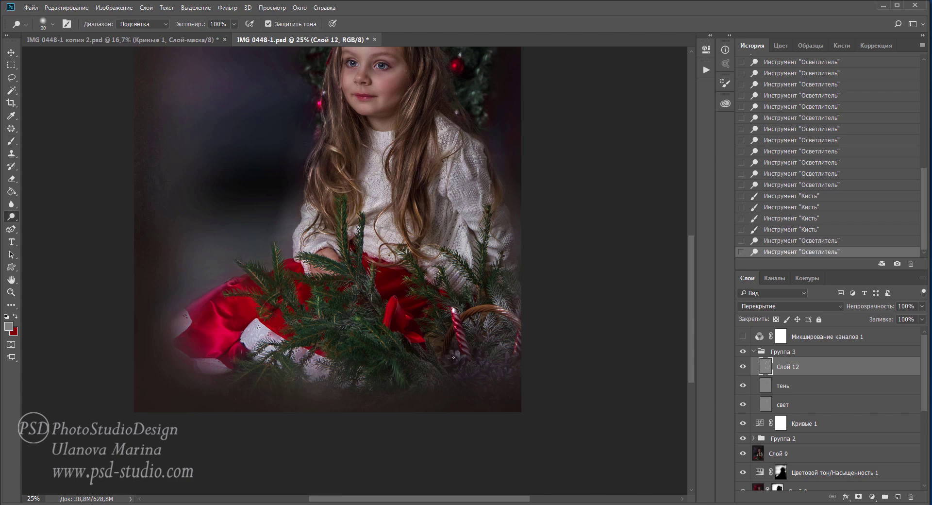
click(465, 360)
click(467, 360)
click(468, 360)
click(473, 362)
click(478, 363)
click(483, 365)
click(488, 365)
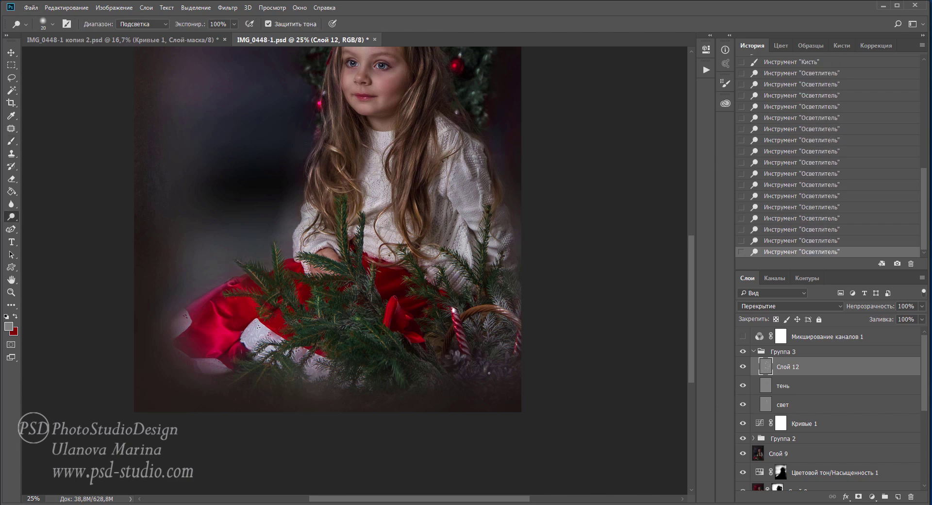
click(493, 367)
click(499, 368)
- Paint strokes along the bottom near the basket, then zoom out to the whole portrait
key(b)
click(437, 345)
click(432, 364)
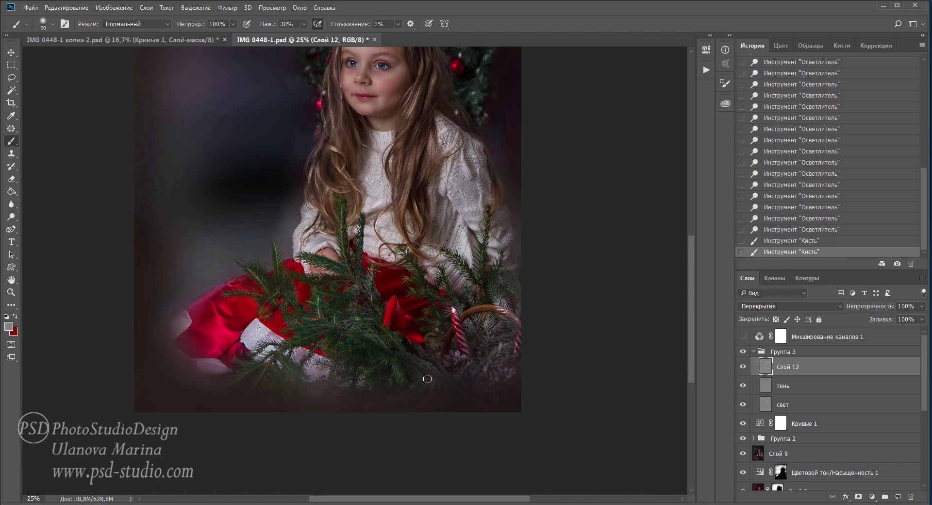
click(427, 380)
drag(437, 199, 475, 293)
key(ctrl+minus)
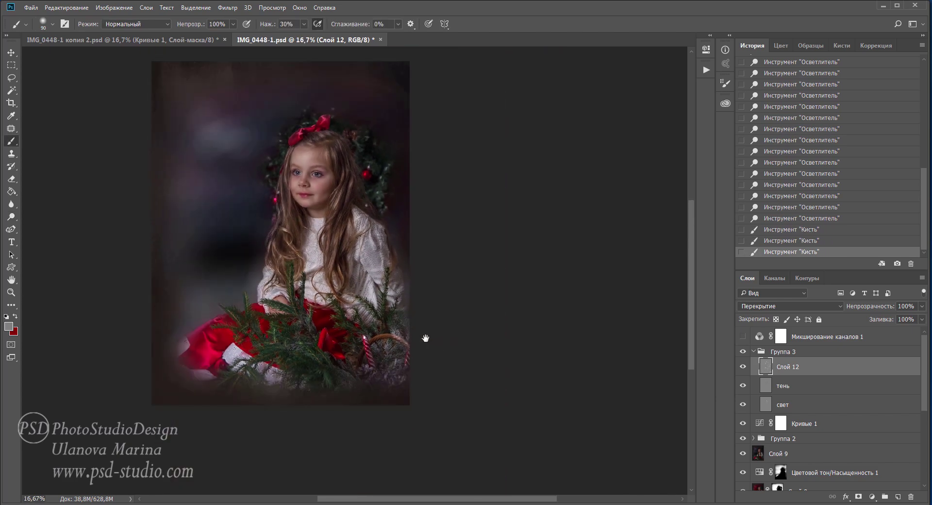
drag(424, 333, 592, 325)
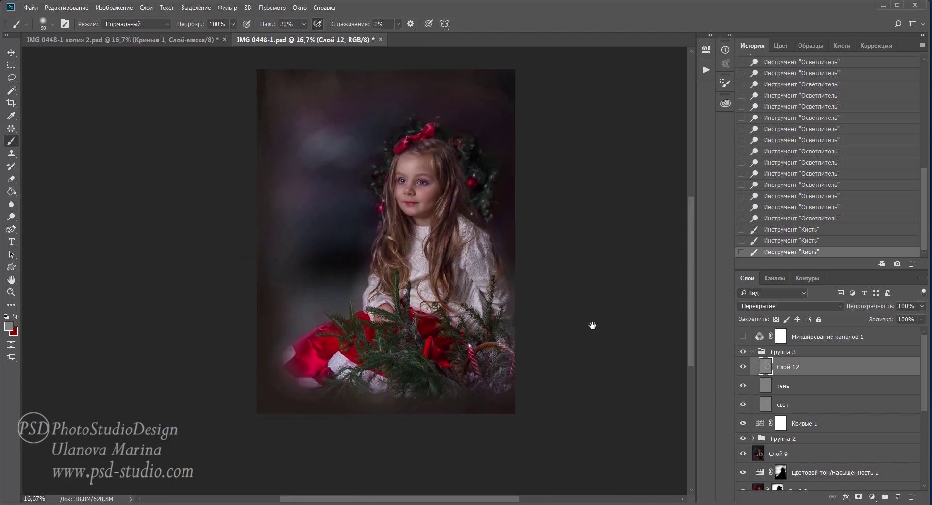
- Toggle Группа 3 off and on to compare, then save IMG_0448-1.psd
click(744, 353)
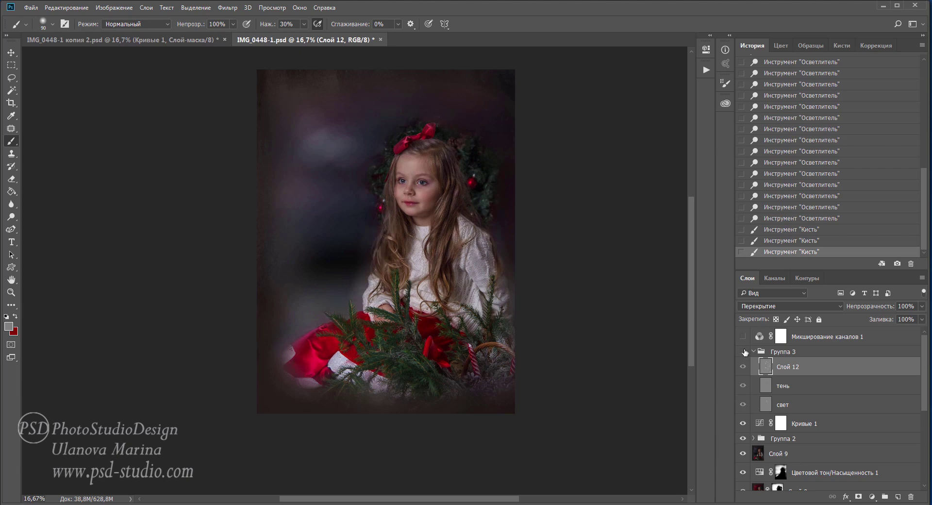
click(743, 353)
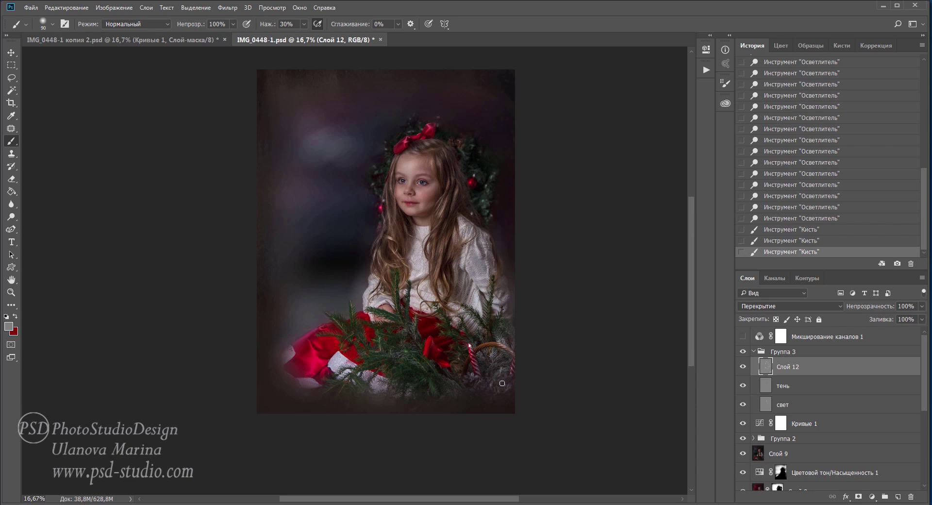
key(ctrl+s)
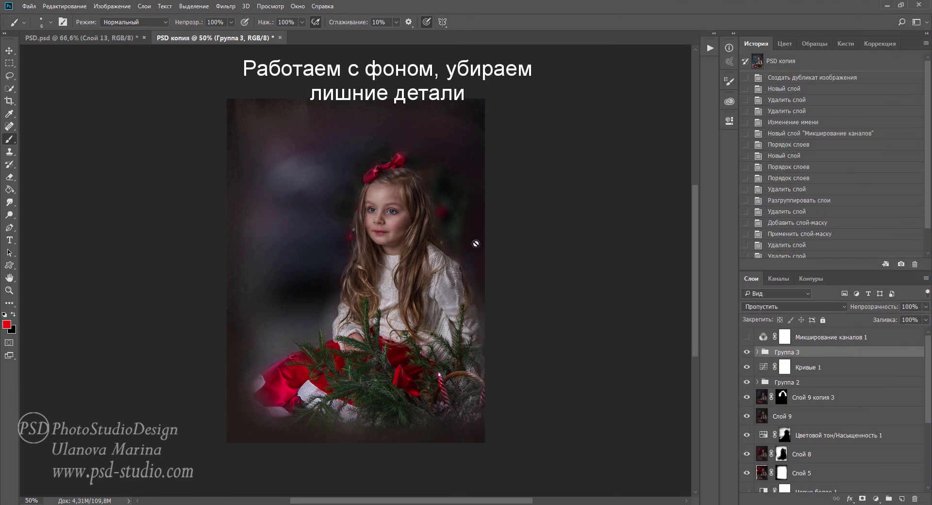
- Add a new layer above Слой 9 копия 3 and set the Clone Stamp to 50% opacity, sampling current and below
click(817, 398)
click(901, 498)
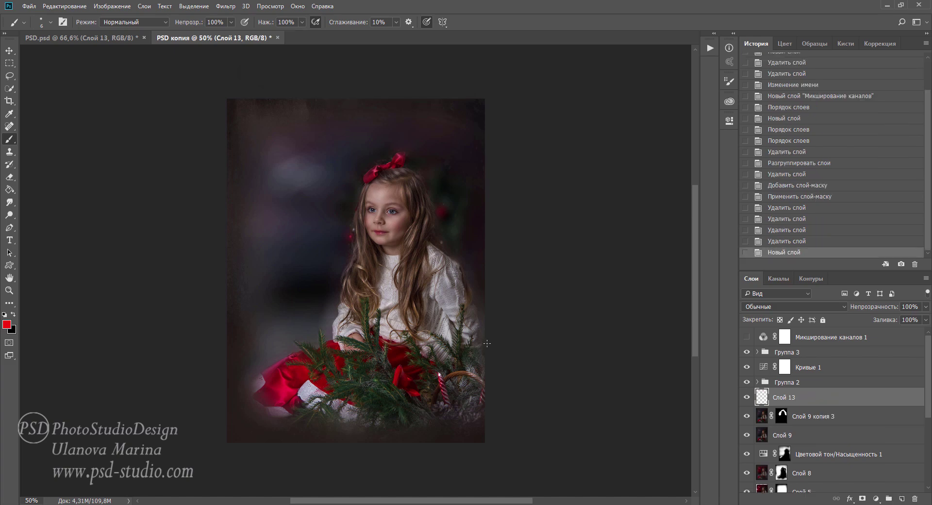
click(557, 304)
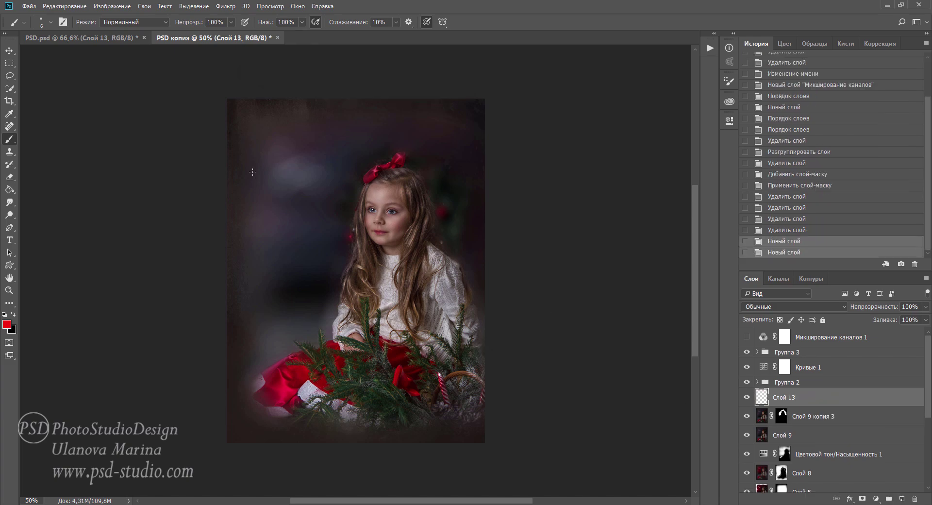
click(9, 152)
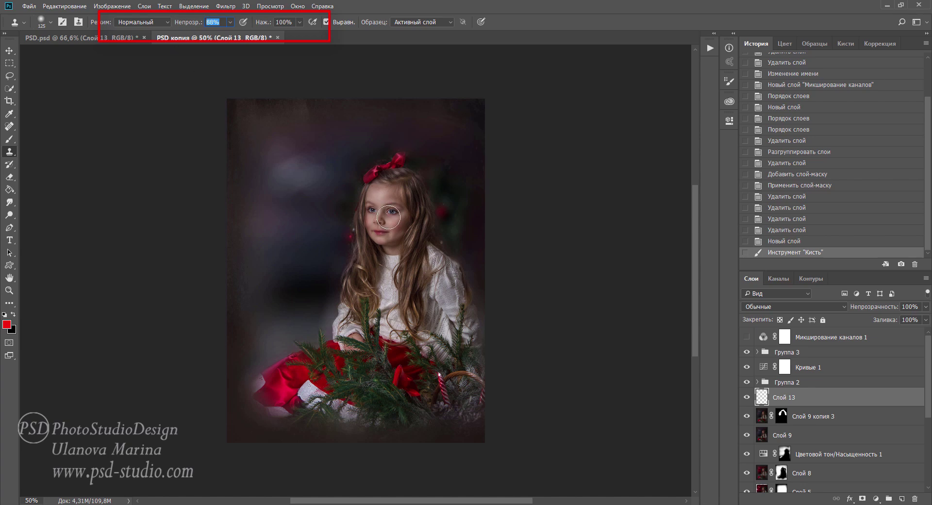
text(50)
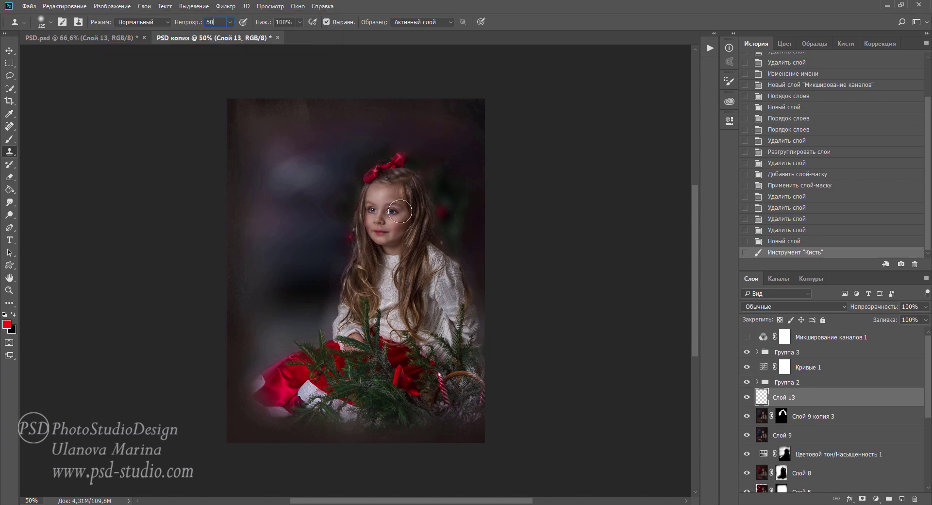
ctrl+click(440, 202)
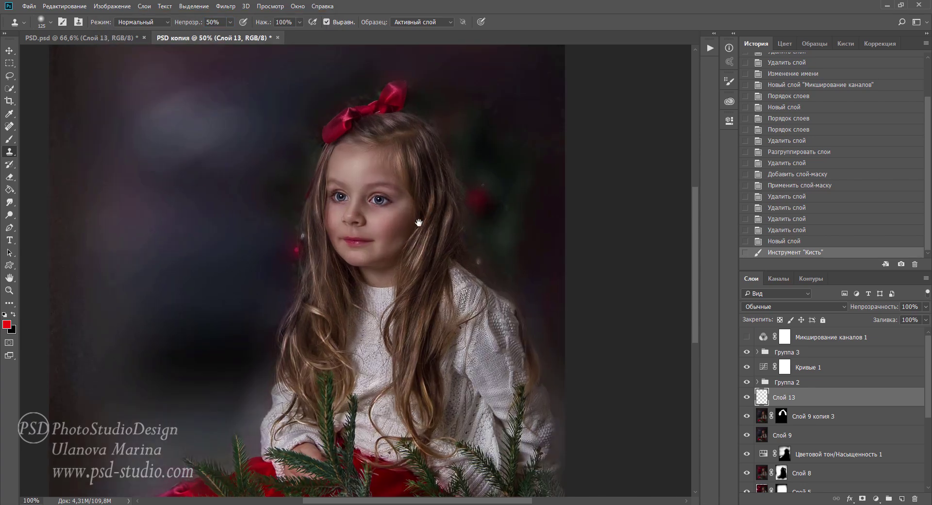
mouse_move(350, 101)
mouse_down()
mouse_move(382, 40)
mouse_move(377, 72)
mouse_up()
click(450, 23)
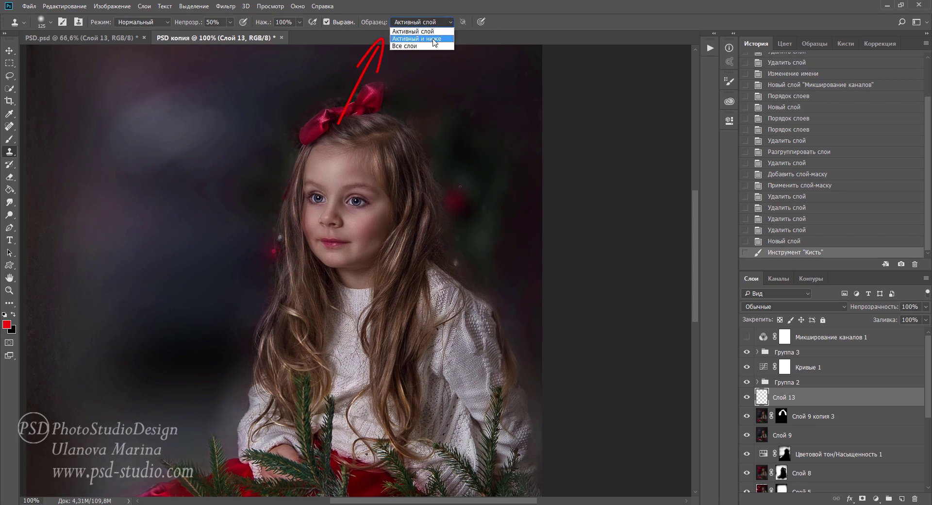
click(398, 37)
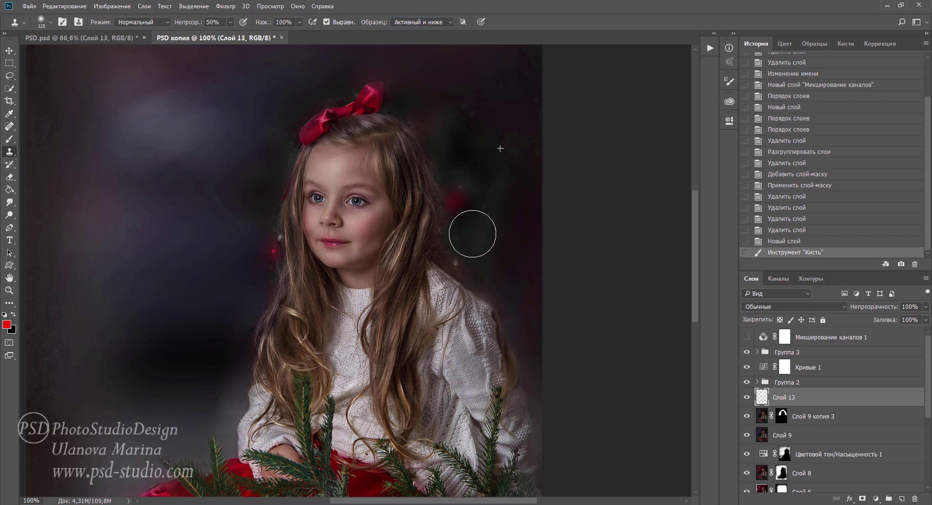
- Clone away the red specks right of the girl and smooth the dark background beside her face
drag(475, 228, 459, 199)
drag(449, 155, 465, 222)
drag(482, 156, 466, 259)
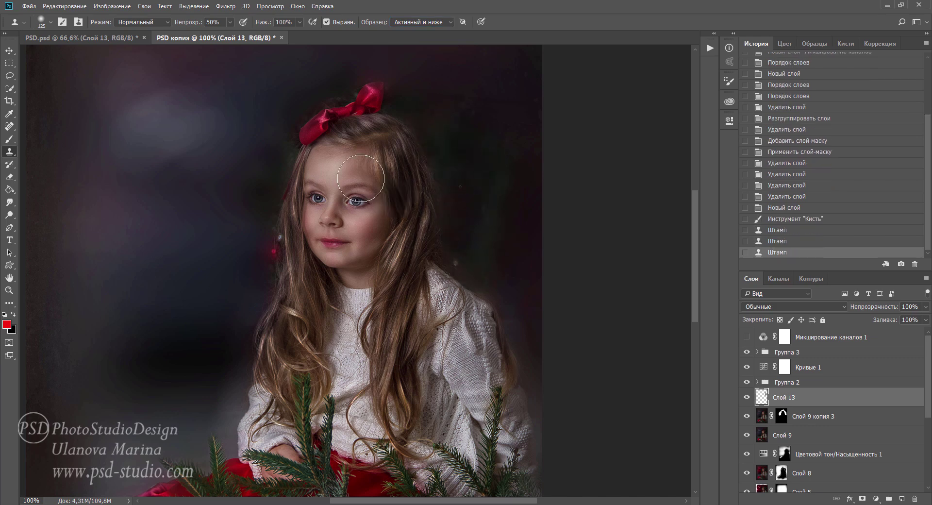
click(259, 220)
click(259, 250)
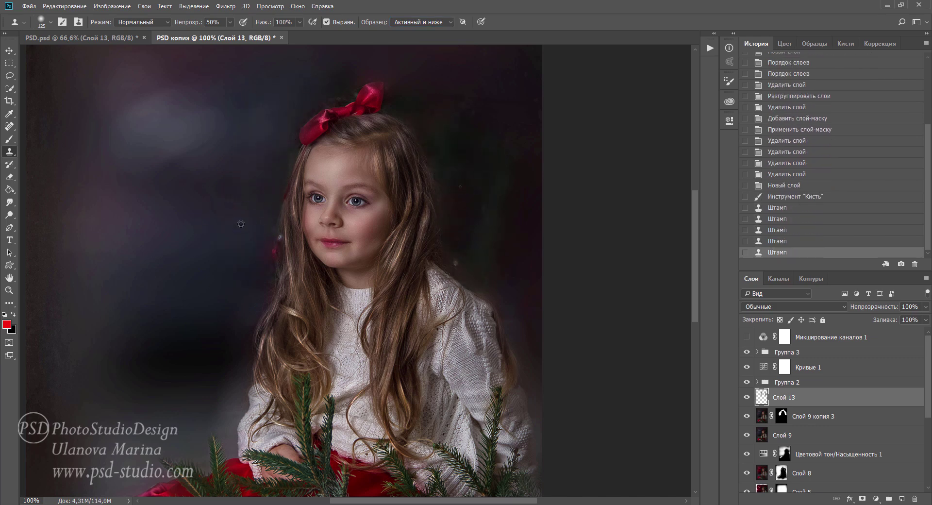
click(256, 257)
click(258, 258)
click(258, 241)
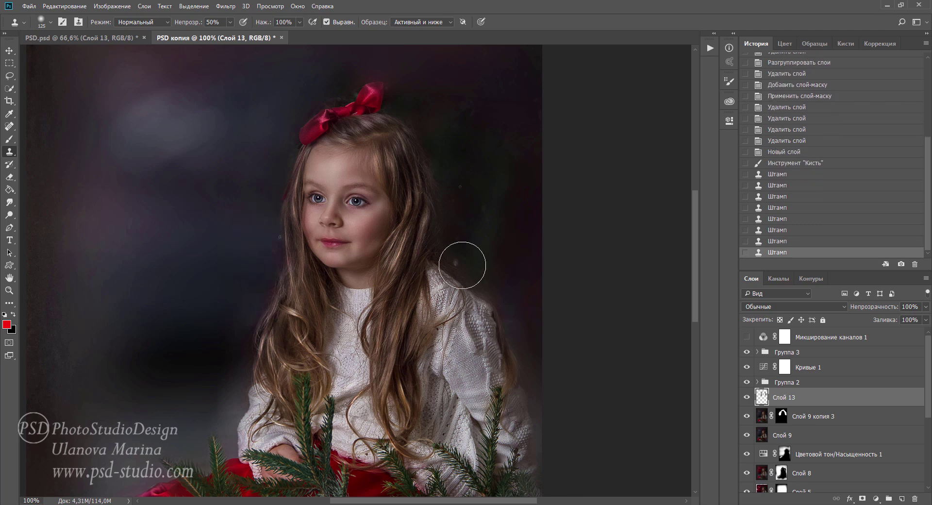
click(461, 264)
click(478, 214)
click(471, 198)
click(450, 155)
- Clone over the background around the red bow with a smaller brush, then give Слой 13 a layer mask
click(335, 92)
click(327, 114)
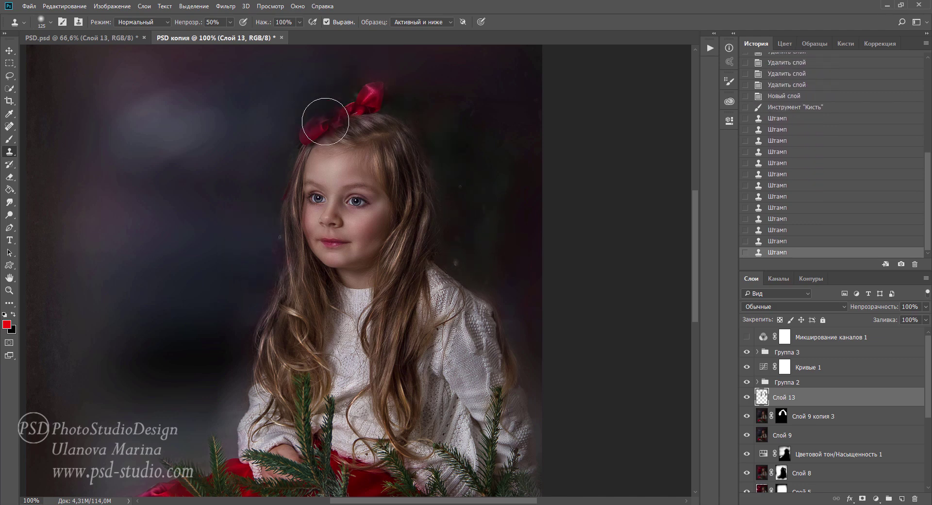
key(bracketleft)
key(bracketleft)
key(bracketleft)
click(343, 83)
click(351, 77)
click(328, 97)
click(394, 88)
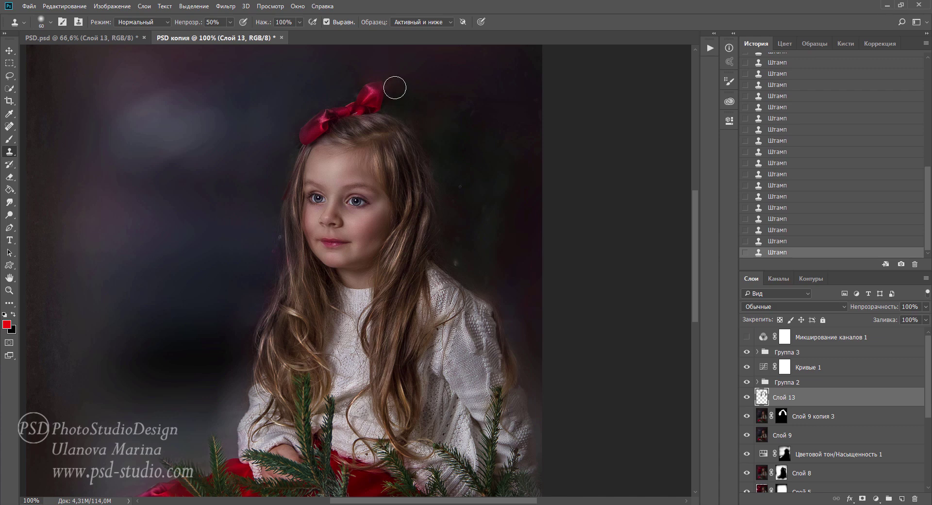
click(407, 106)
click(862, 498)
- Paint black on Слой 13's mask to hide the retouching along the hair and sweater edge
key(b)
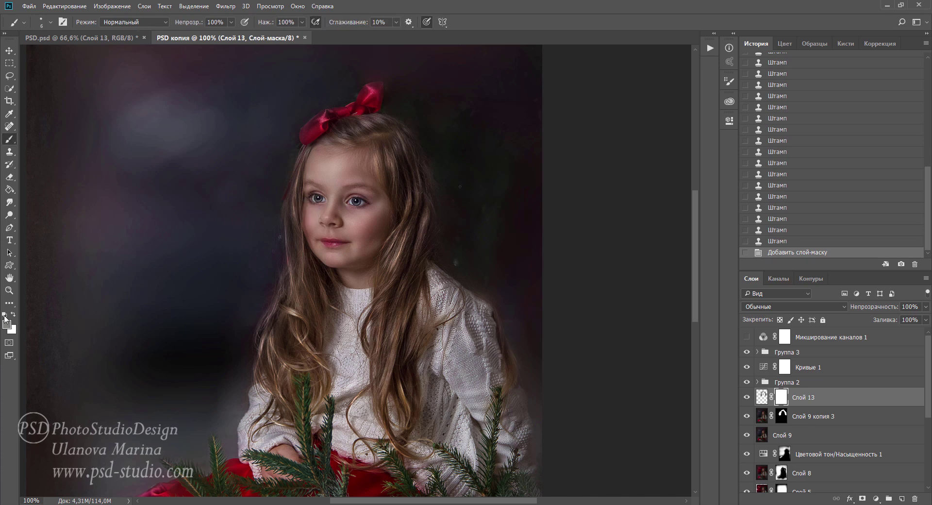
click(5, 314)
mouse_move(297, 182)
mouse_down()
mouse_move(290, 270)
mouse_move(274, 312)
mouse_up()
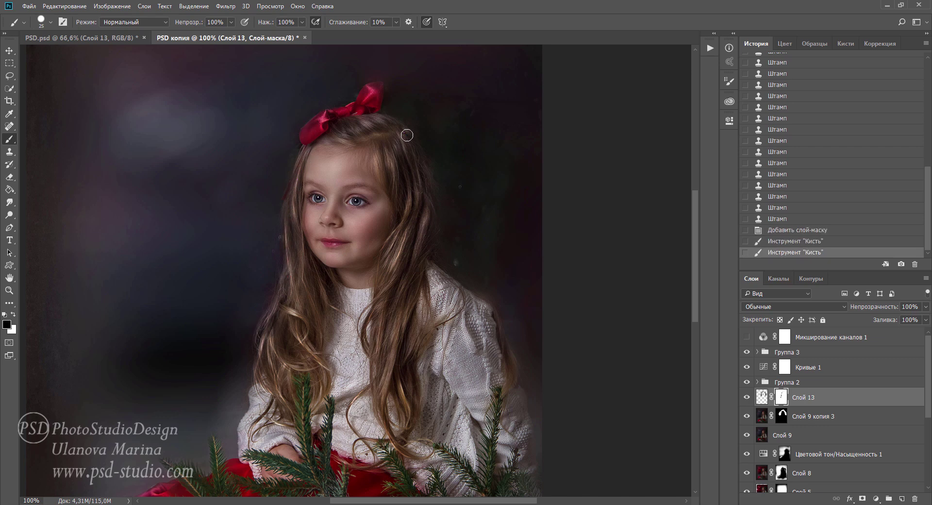
mouse_move(407, 135)
mouse_down()
mouse_move(426, 199)
mouse_move(423, 252)
mouse_up()
mouse_move(505, 350)
mouse_down()
mouse_move(478, 303)
mouse_move(474, 322)
mouse_up()
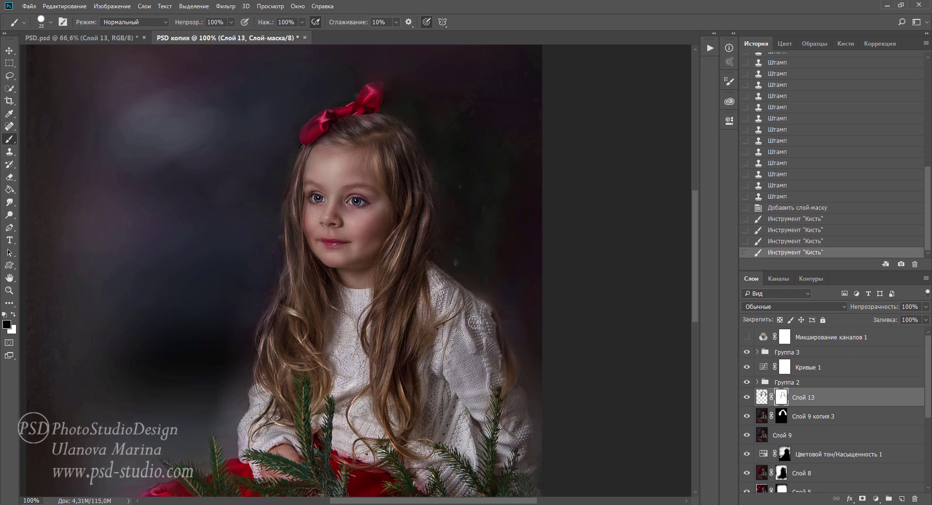
scroll(427, 266, down, 1)
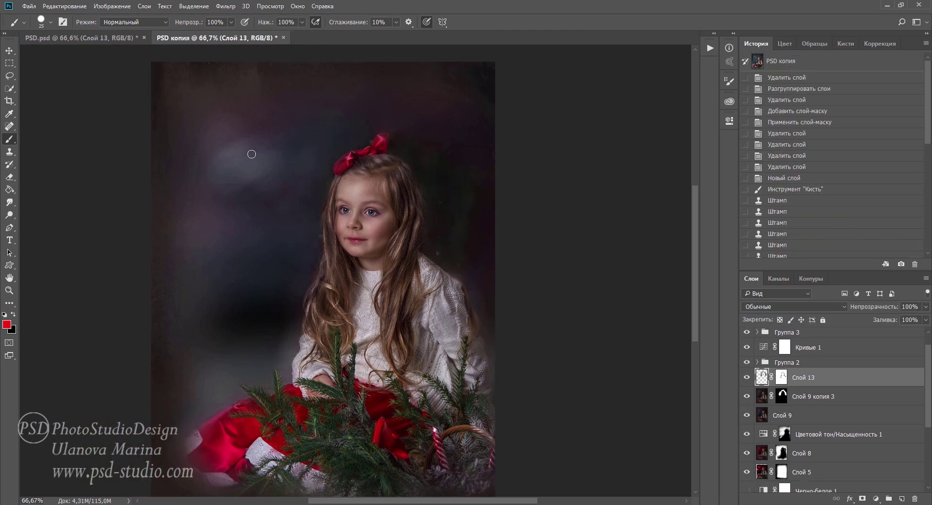
- Clone Stamp the background near the bow and right of the hair, then toggle Слой 13 to compare
click(9, 151)
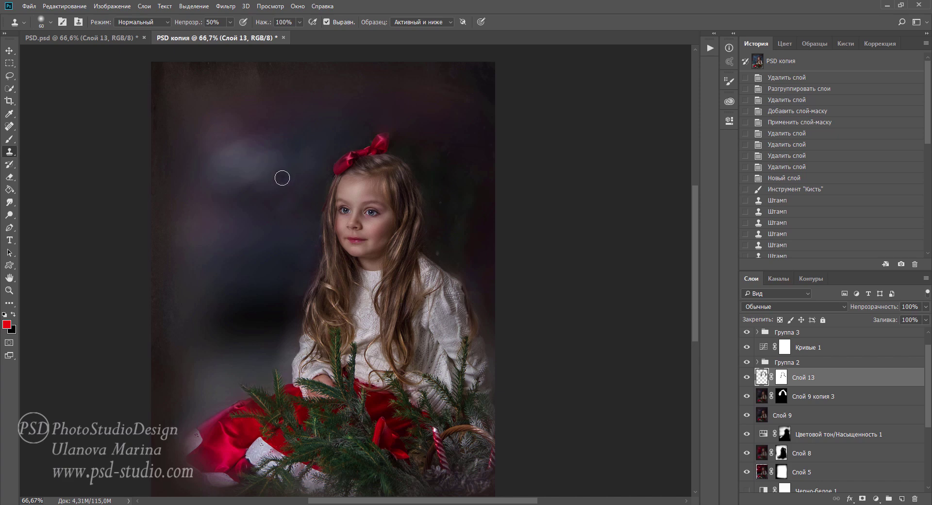
alt+click(257, 162)
drag(329, 156, 310, 204)
mouse_move(301, 252)
mouse_down()
mouse_move(343, 145)
mouse_move(319, 202)
mouse_up()
drag(311, 256, 340, 204)
drag(362, 137, 326, 171)
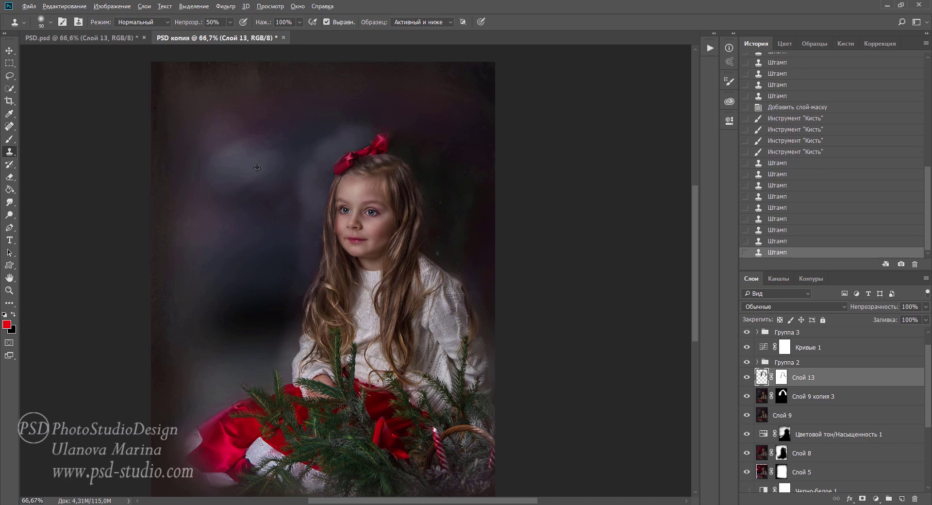
drag(316, 139, 296, 160)
drag(408, 151, 421, 220)
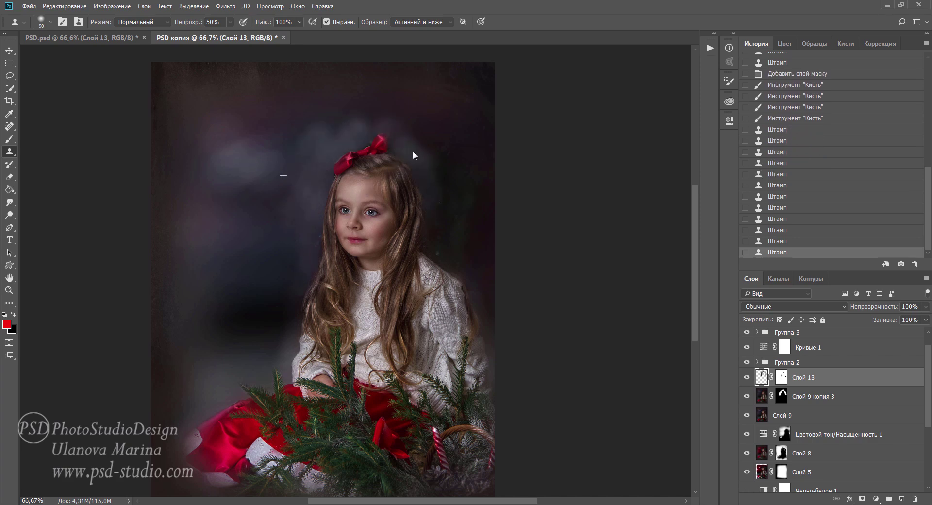
mouse_move(413, 156)
mouse_down()
mouse_move(442, 229)
mouse_move(439, 272)
mouse_up()
alt+click(313, 167)
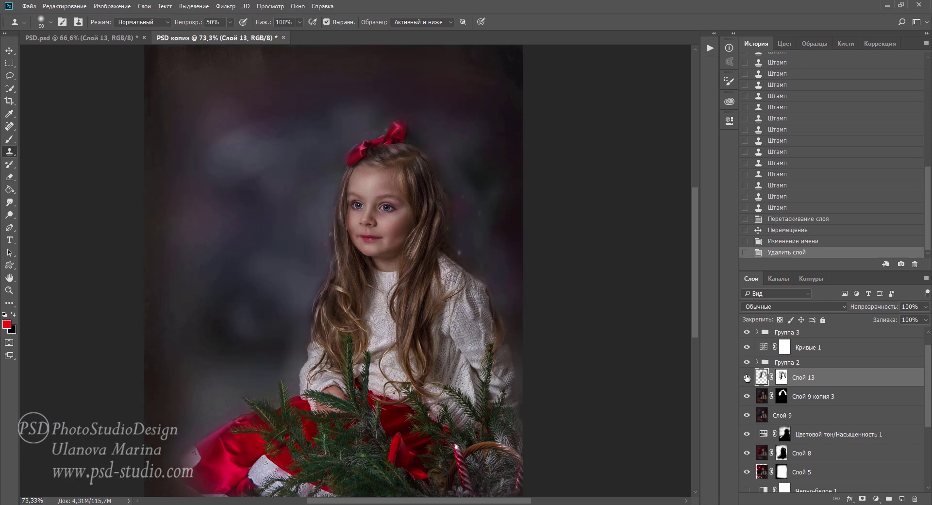
click(747, 377)
click(747, 377)
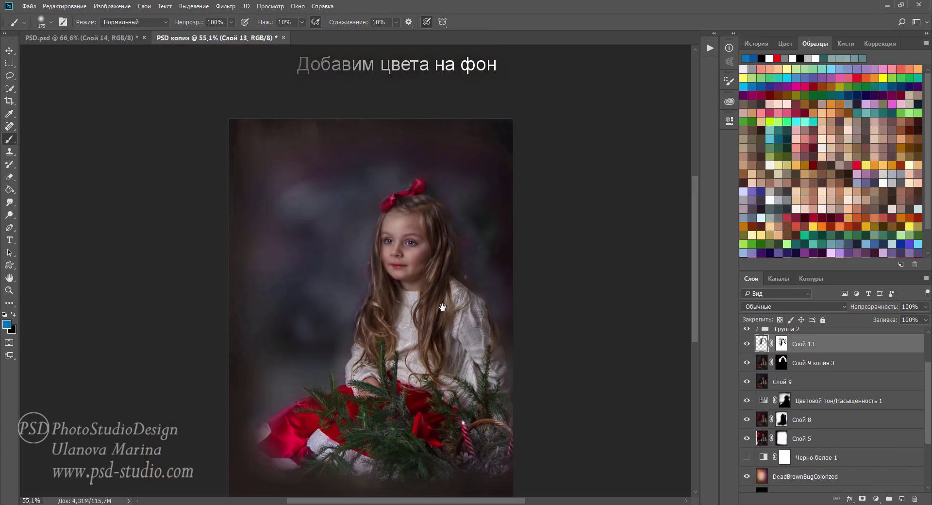
- Create a new layer Слой 14 set to the Светлее (Lighten) blend mode
drag(443, 307, 455, 259)
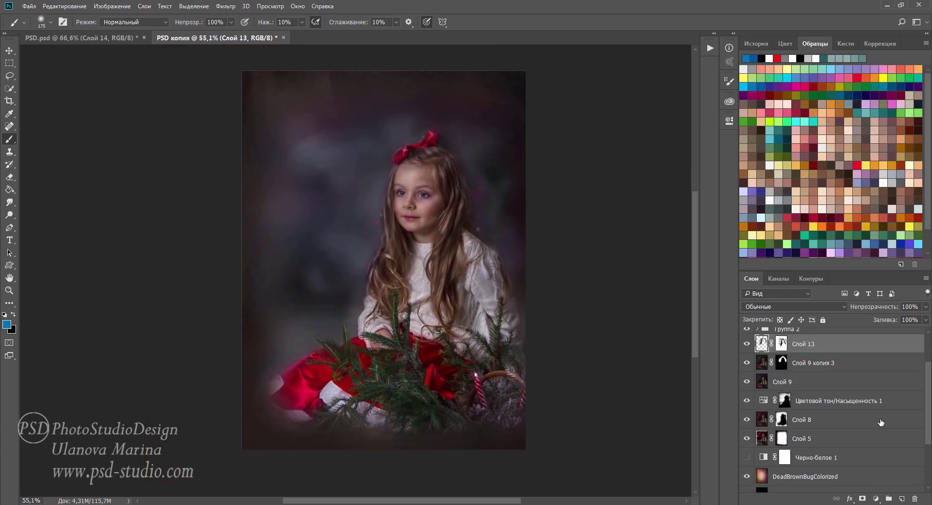
click(901, 498)
key(v)
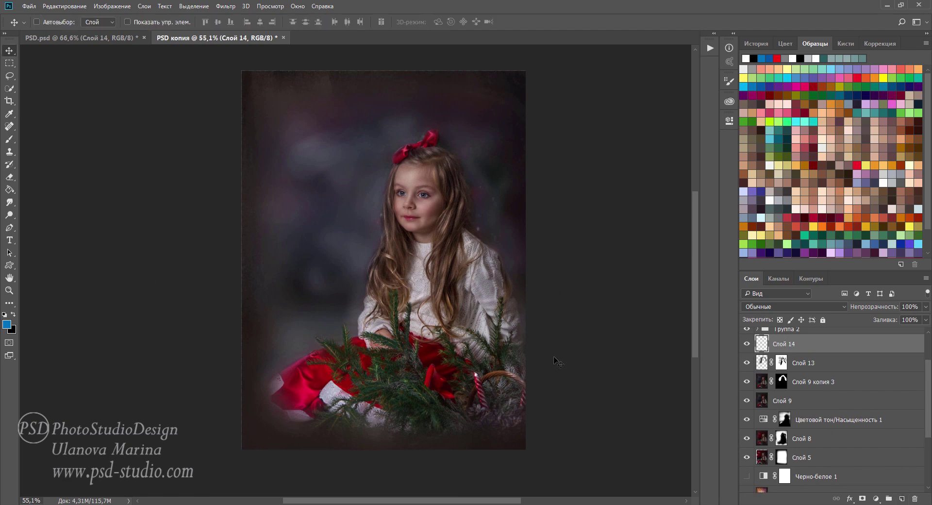
click(769, 307)
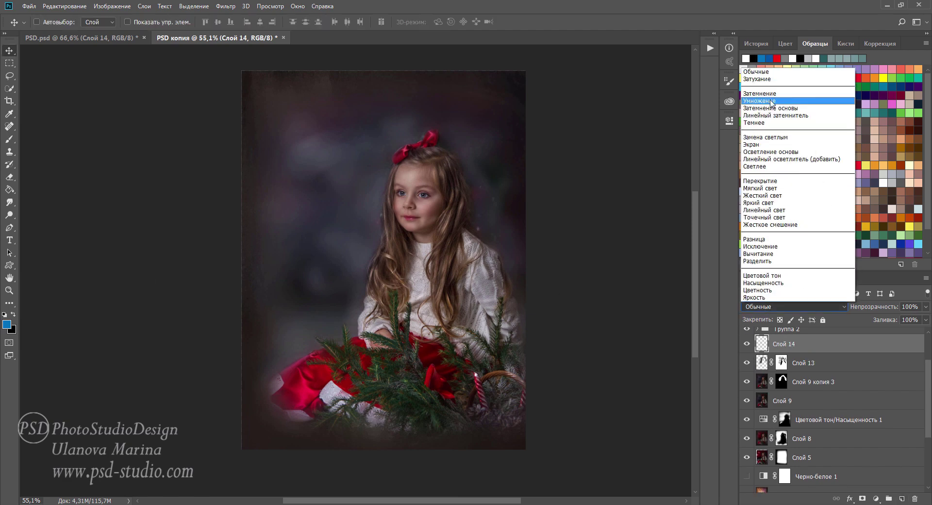
click(758, 167)
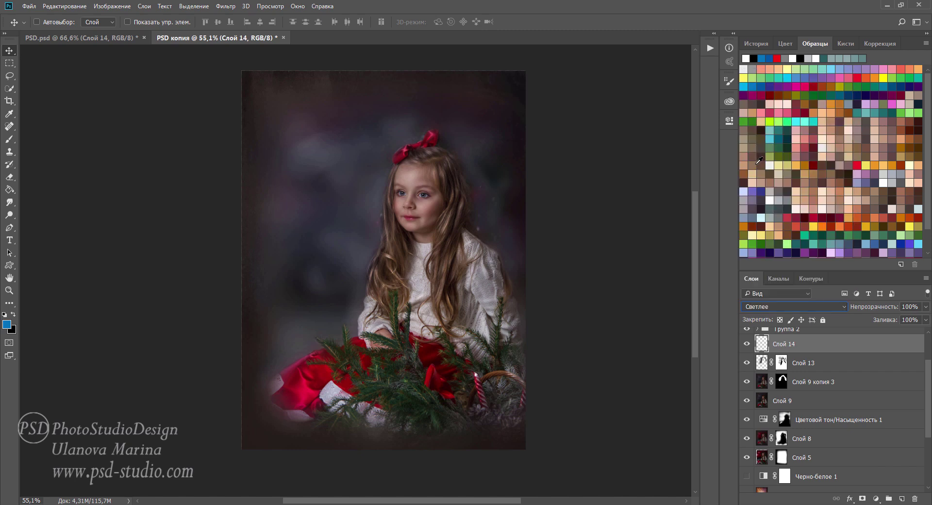
- Paint blue #0072bc across the dark background on Слой 14
click(8, 326)
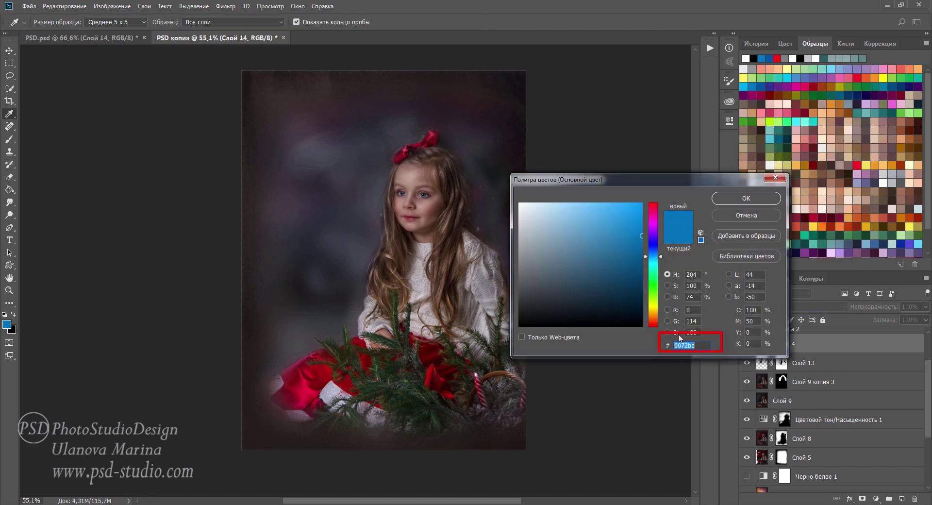
click(728, 204)
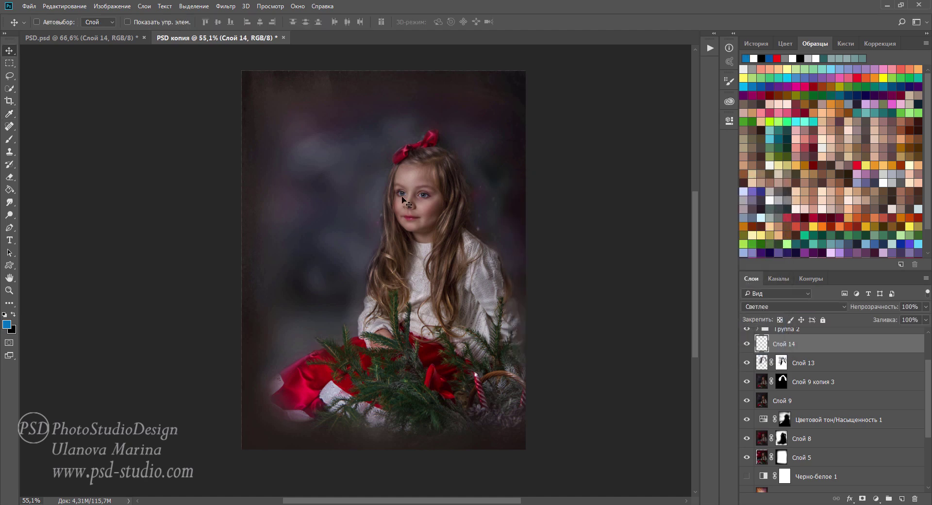
key(b)
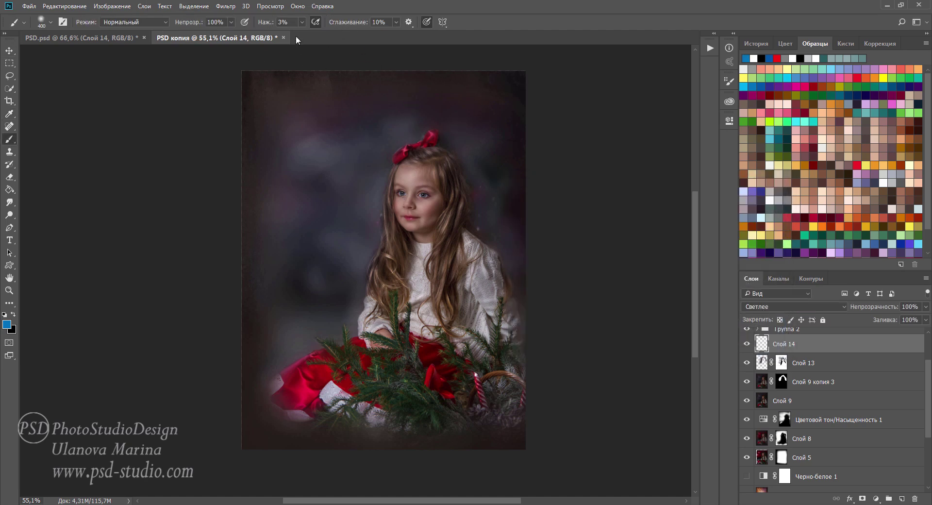
mouse_move(363, 141)
mouse_down()
mouse_move(273, 187)
mouse_move(325, 123)
mouse_up()
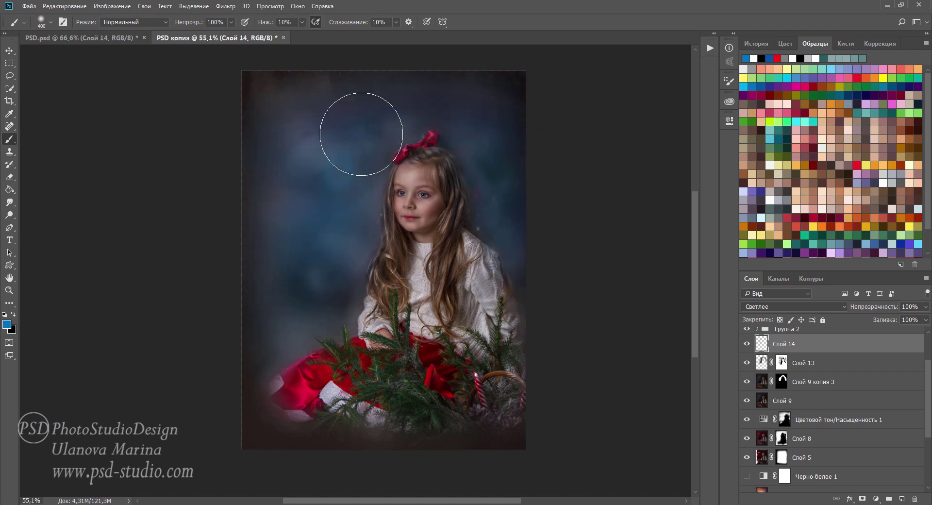
drag(325, 123, 645, 325)
- Add a layer mask to Слой 14 and fill it black, with a 90 px full-flow brush
click(863, 499)
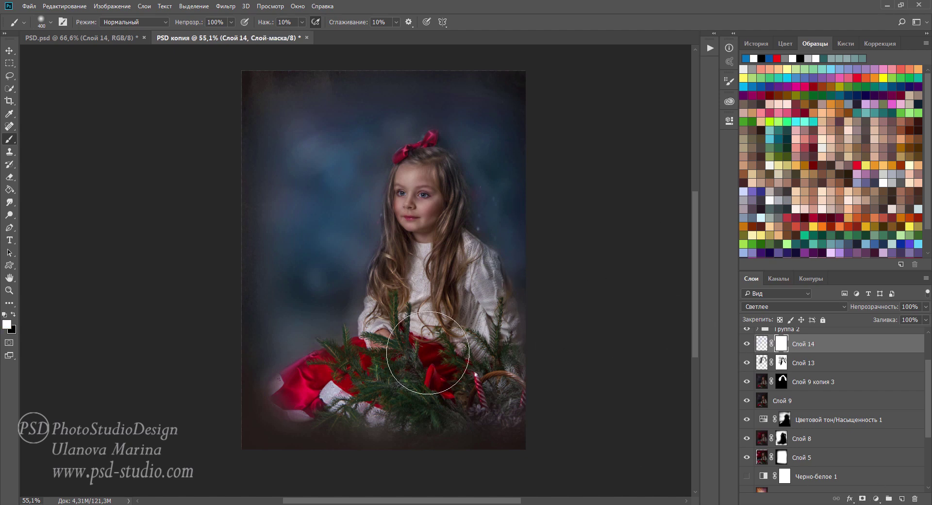
key(x)
key(0)
key(bracketright)
key(bracketleft)
key(bracketleft)
key(bracketleft)
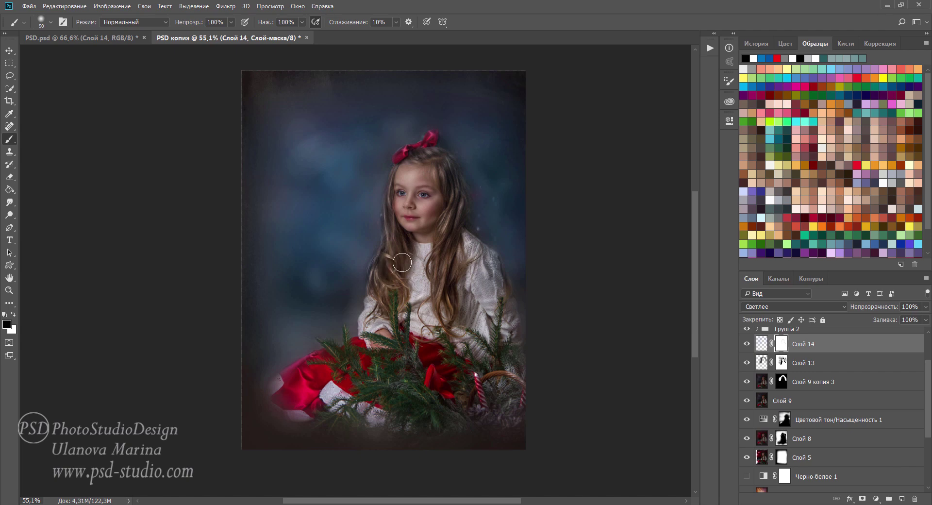
key(ctrl+i)
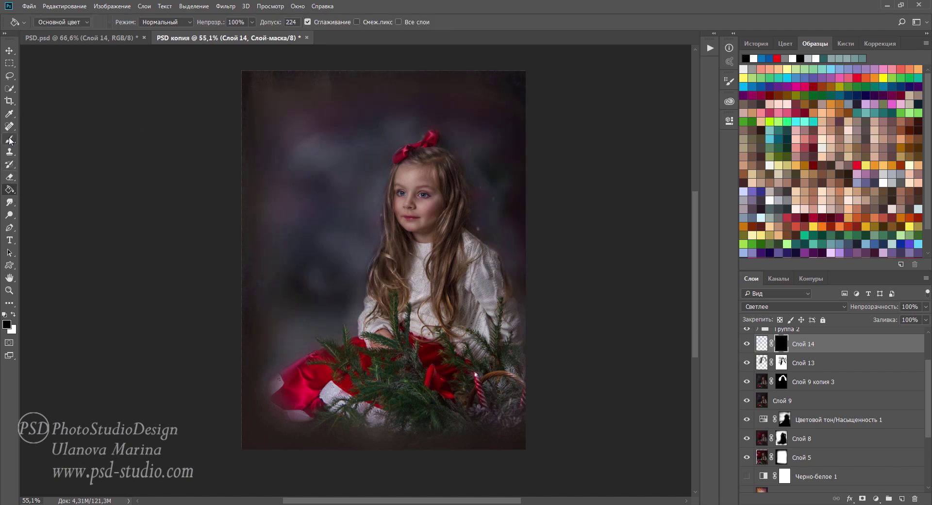
- Reveal the blue background around the girl with a 400 px white brush, then toggle layers to compare
key(x)
key(bracketright)
key(bracketright)
key(bracketright)
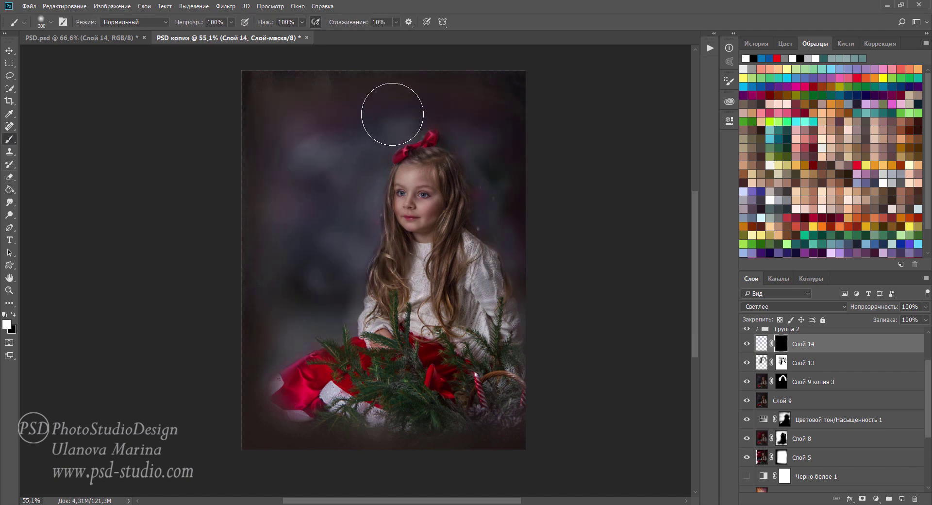
mouse_move(391, 112)
mouse_down()
mouse_move(332, 247)
mouse_move(520, 219)
mouse_up()
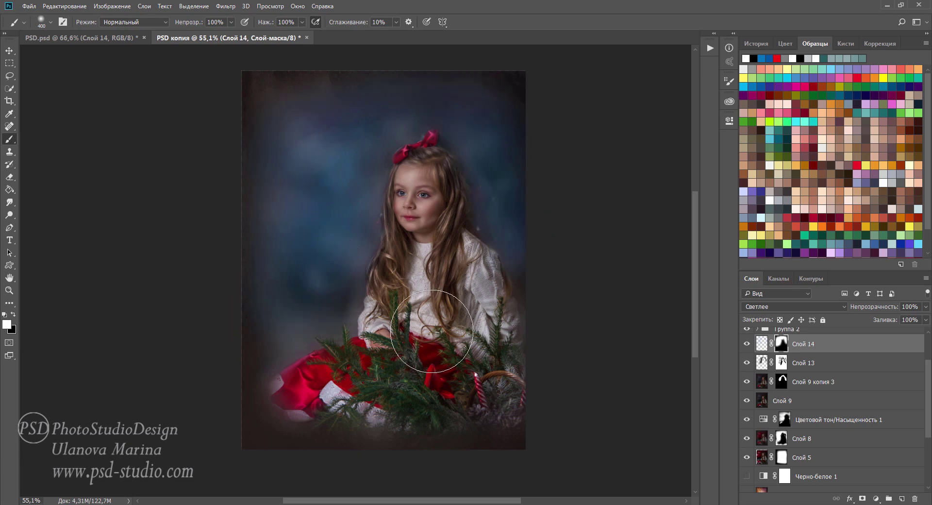
key(x)
key(ctrl+2)
key(v)
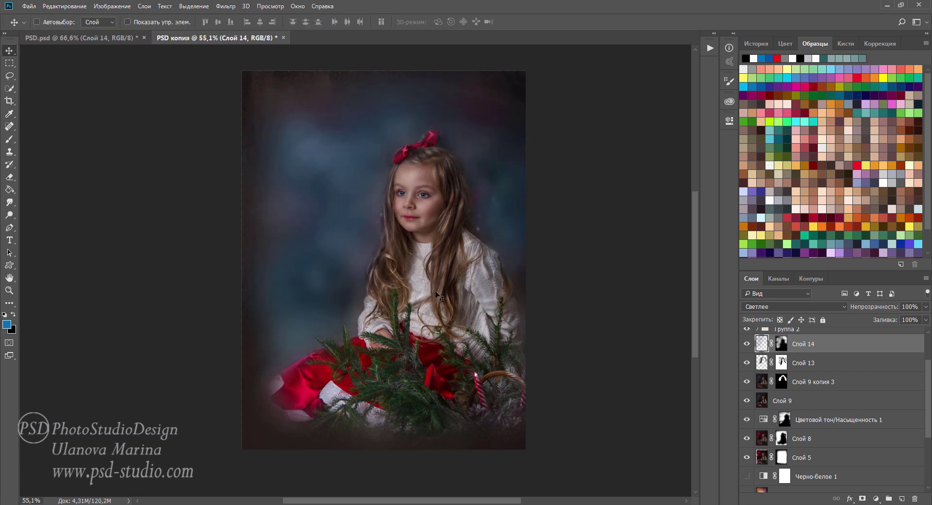
click(747, 363)
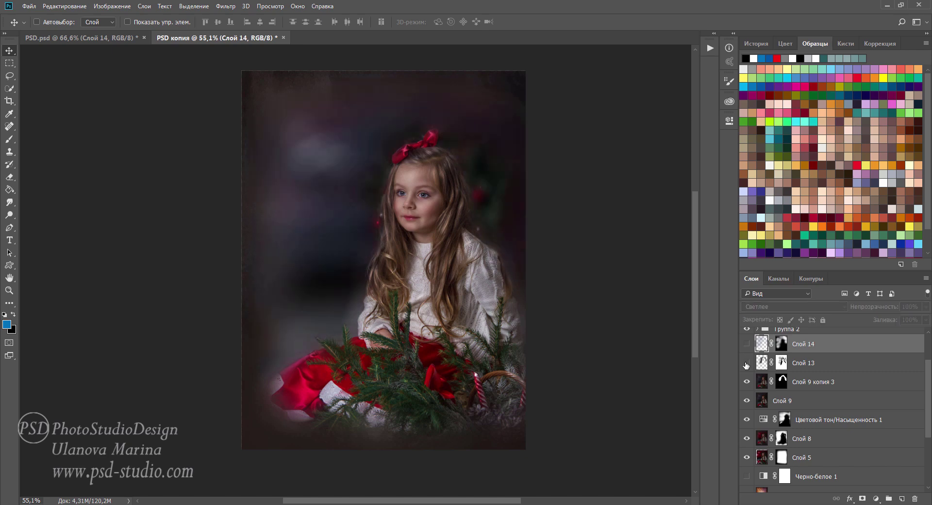
click(746, 344)
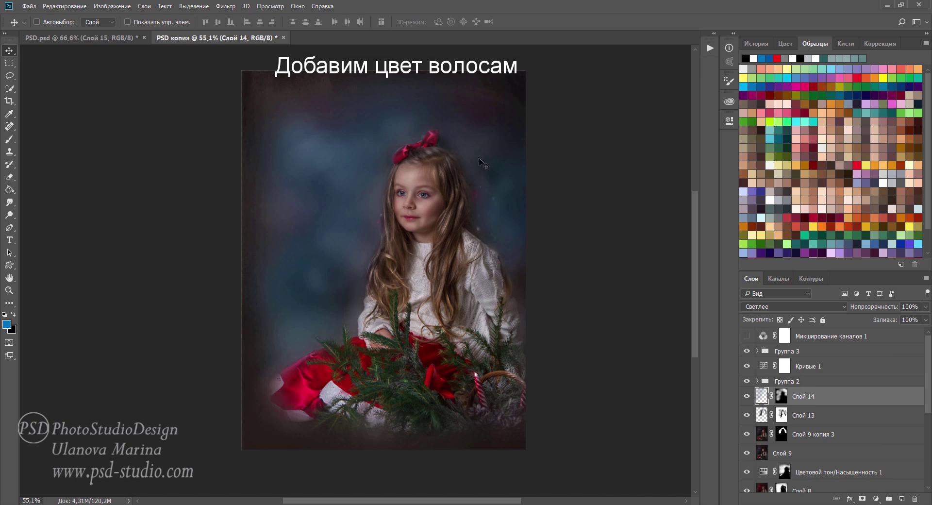
- Add Слой 15 above Группа 3 in Мягкий свет (Soft Light) blend mode
click(814, 355)
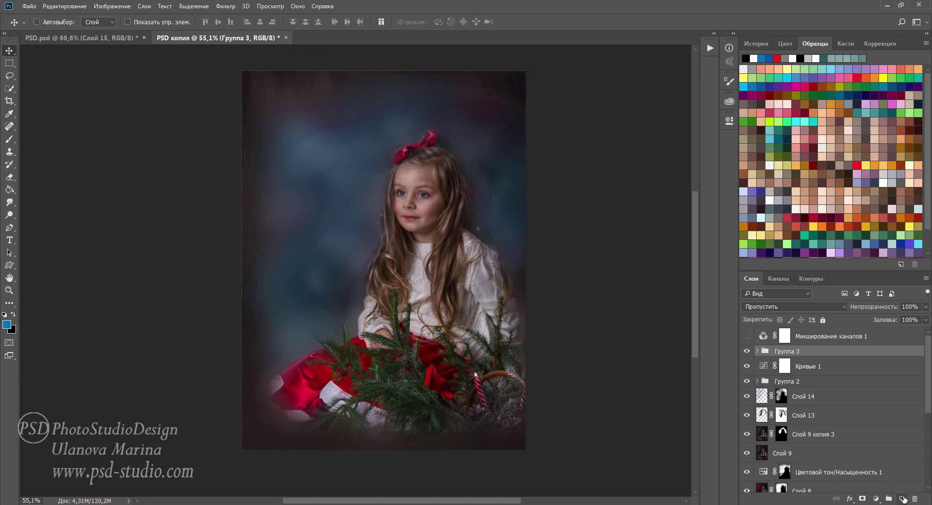
click(903, 499)
click(799, 305)
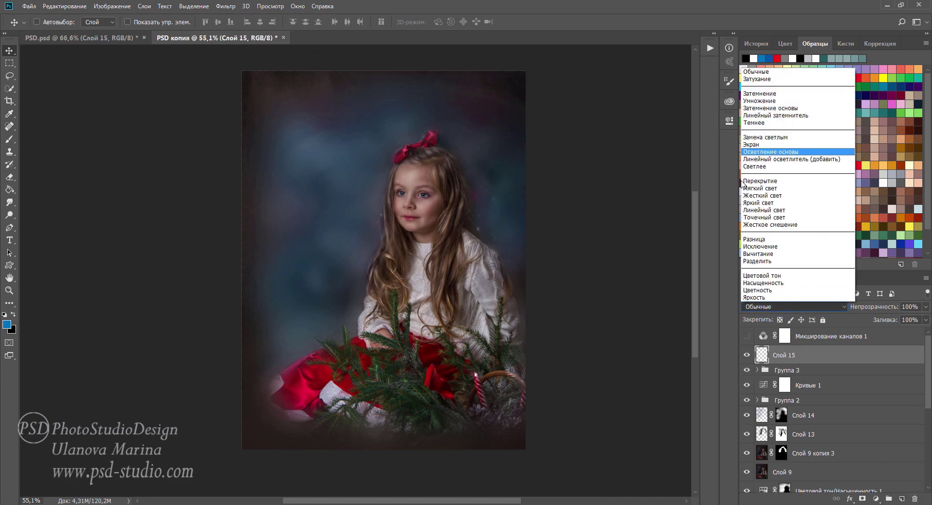
click(760, 188)
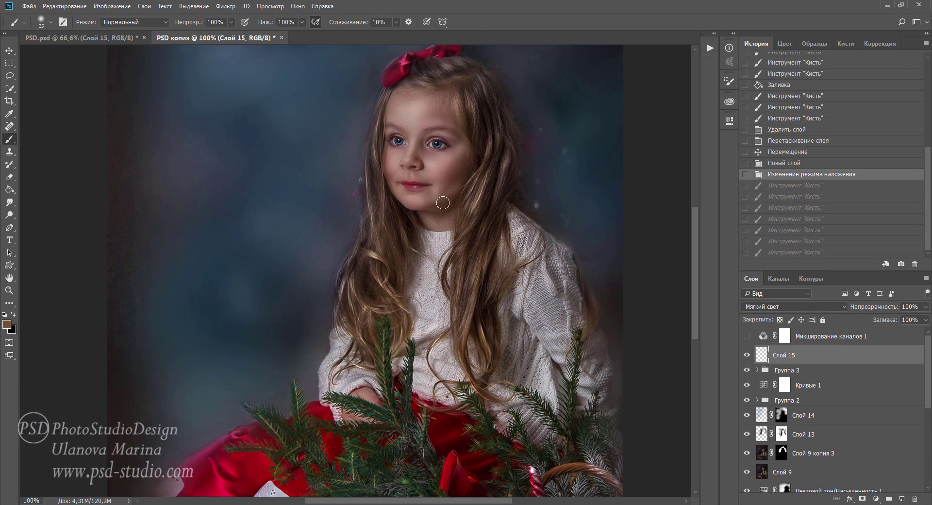
- Paint a sampled brown tone down the left hair, then add an empty Слой 16 above
click(7, 324)
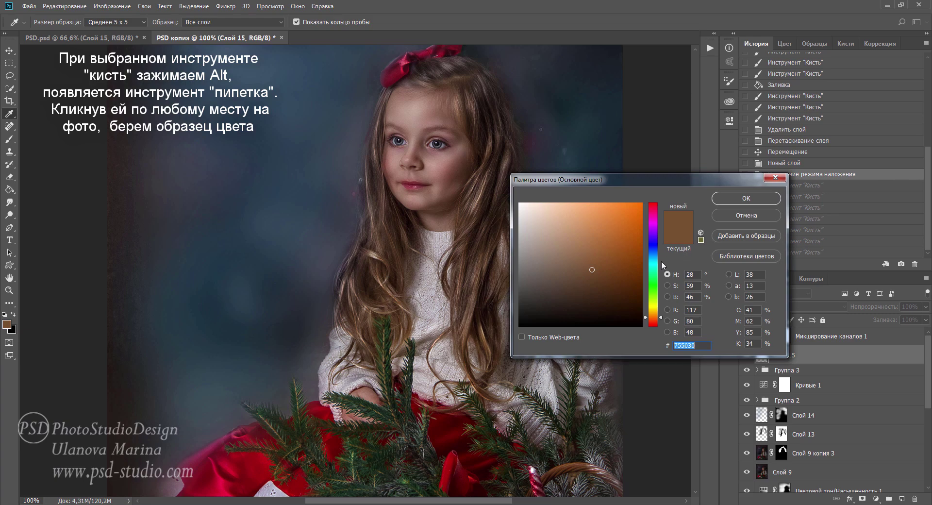
click(735, 203)
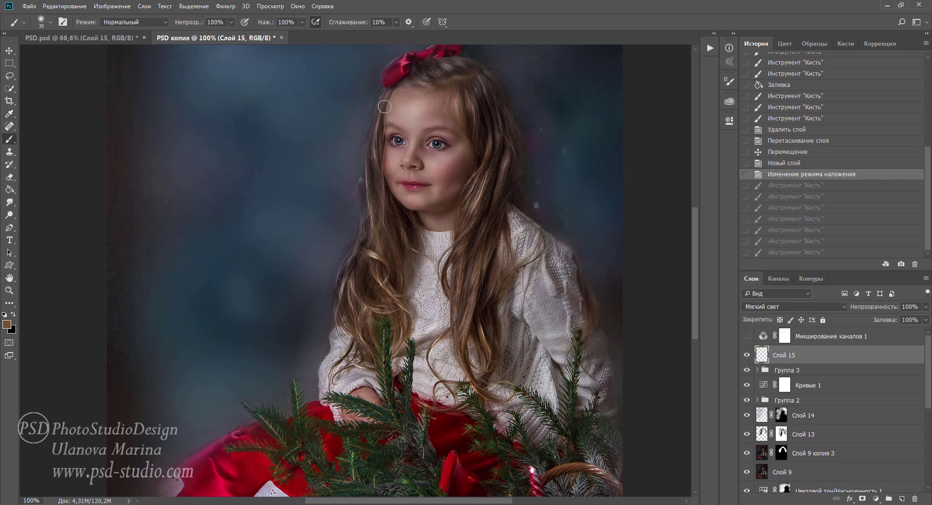
click(388, 103)
mouse_move(388, 103)
mouse_down()
mouse_move(350, 313)
mouse_move(371, 204)
mouse_move(364, 233)
mouse_move(358, 202)
mouse_up()
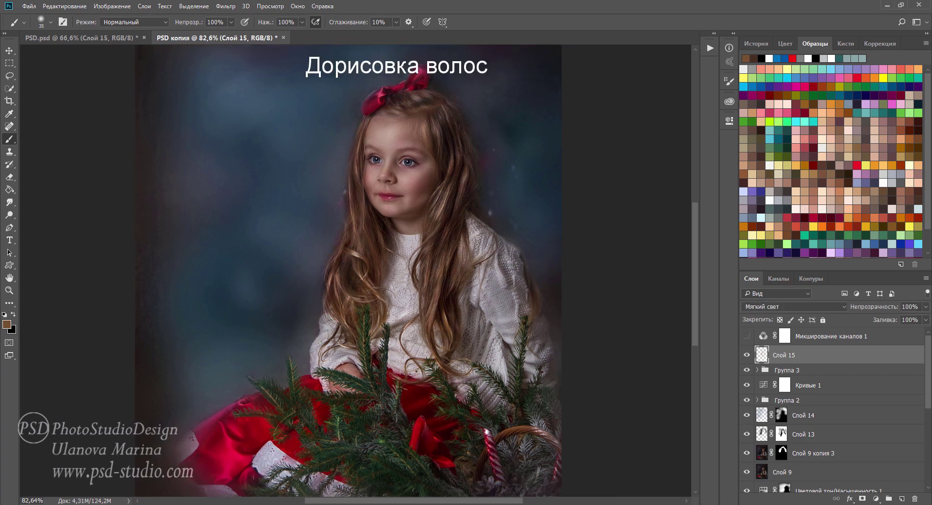
click(903, 499)
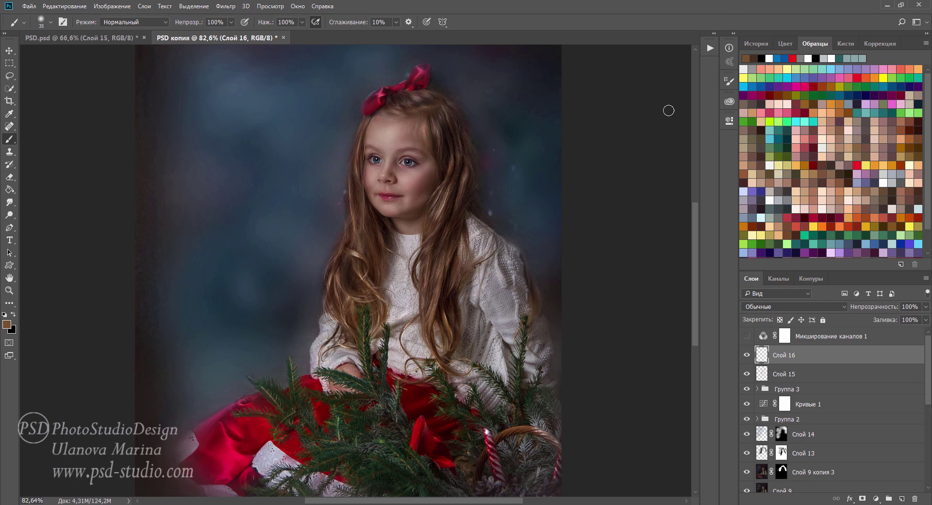
- Choose the волос_моя_2 brush from the ВОЛОСЫ set, review its settings, and zoom into the face
click(51, 22)
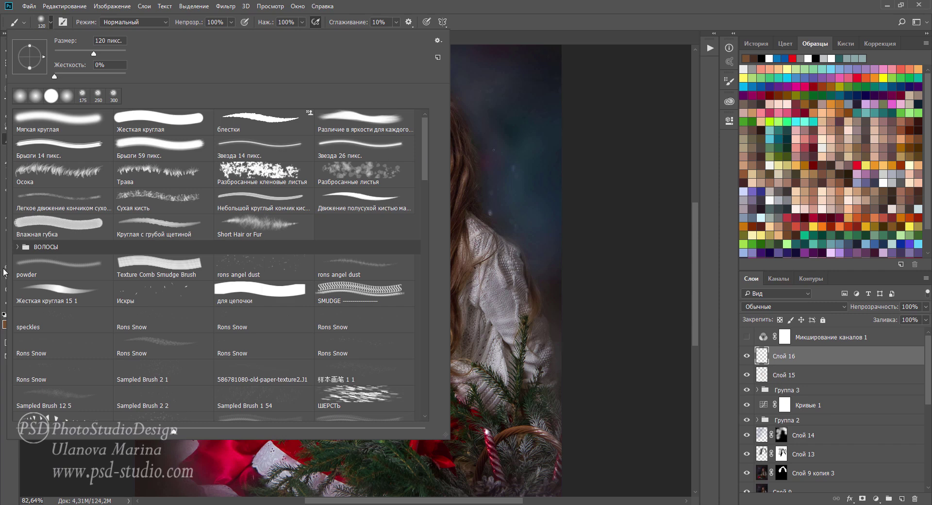
click(18, 247)
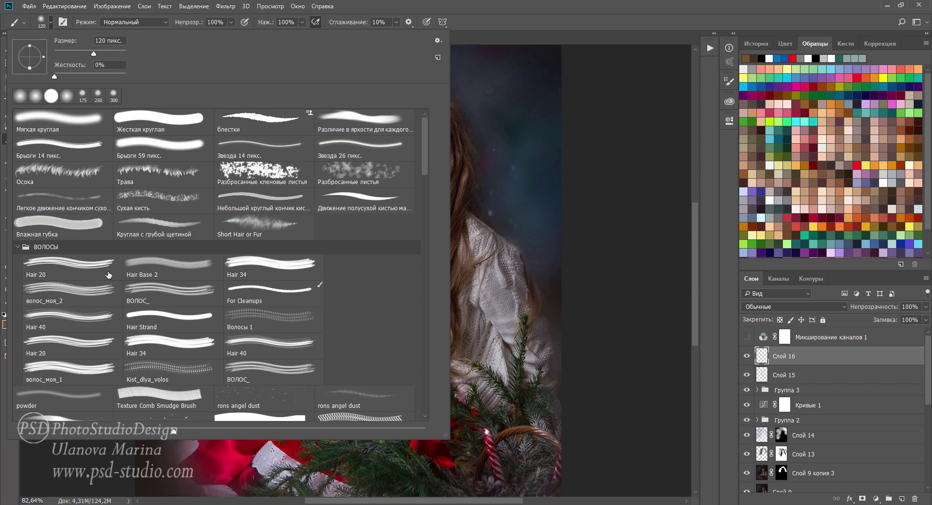
click(73, 298)
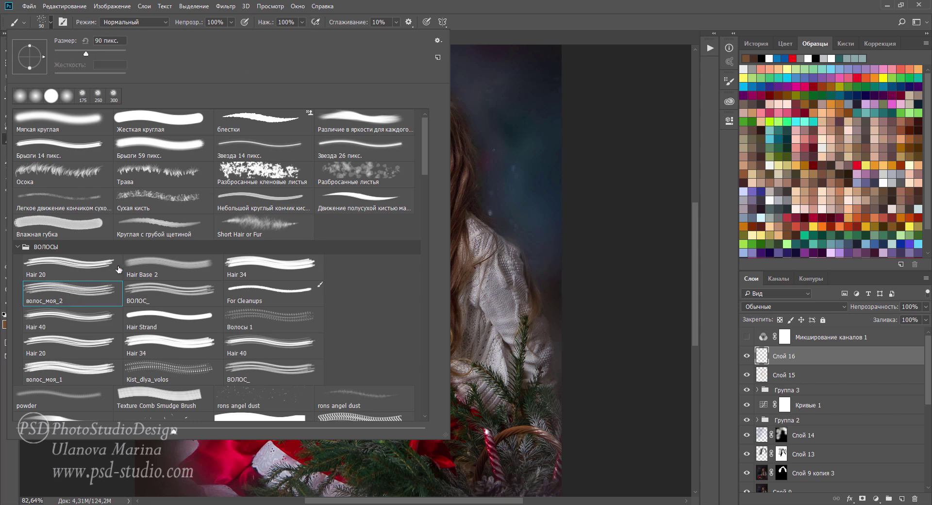
click(501, 23)
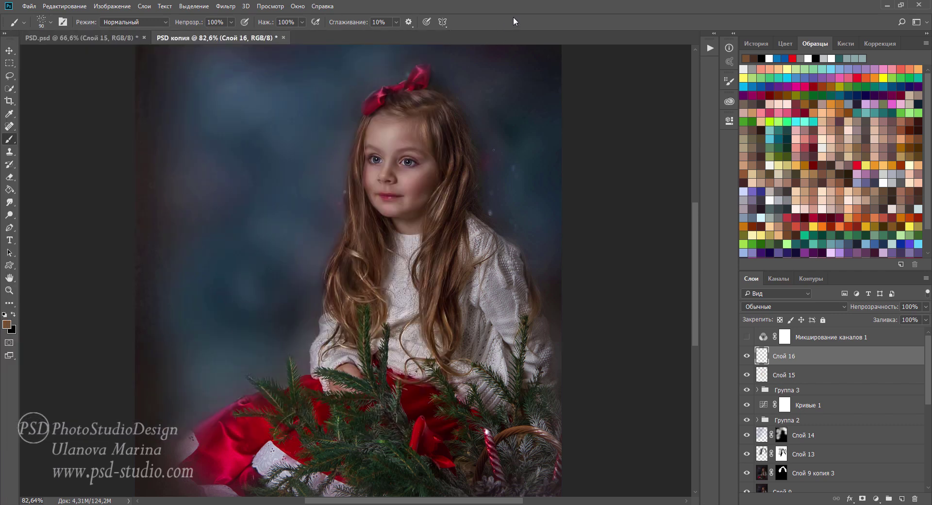
click(730, 81)
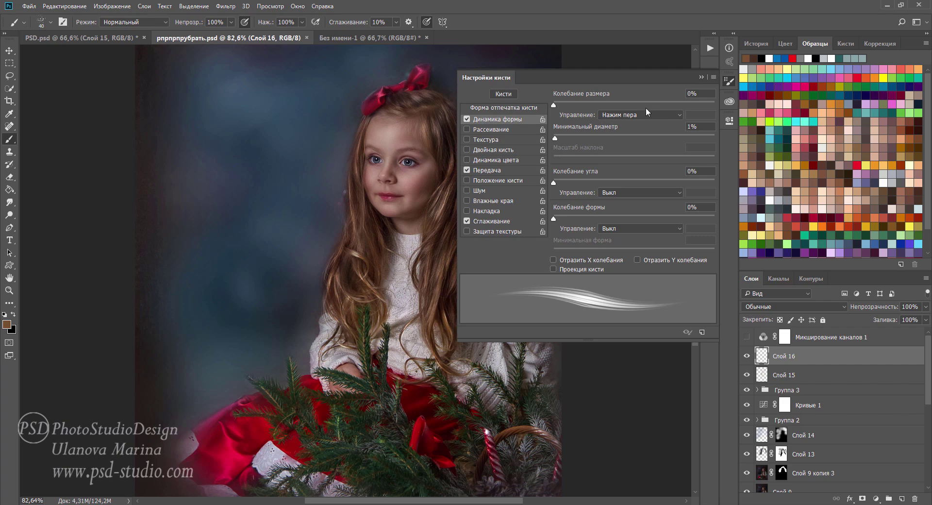
click(701, 77)
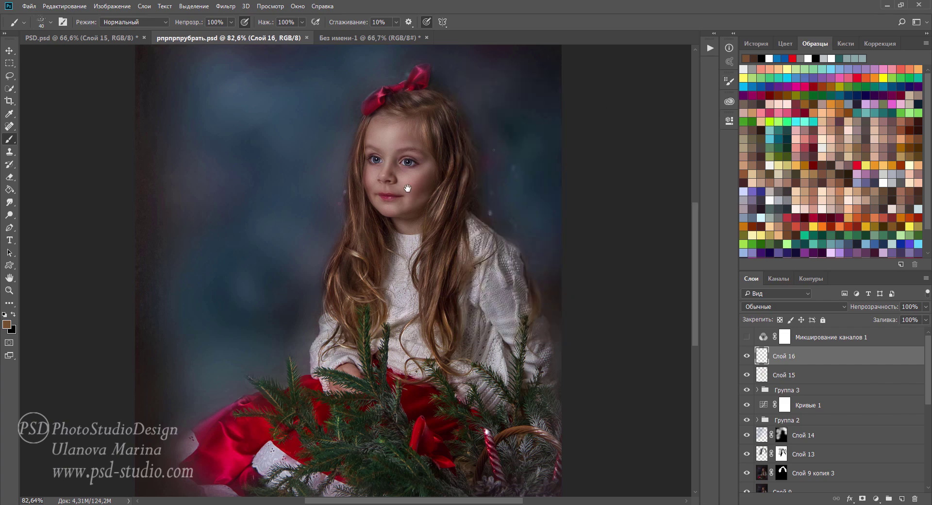
drag(394, 198, 393, 280)
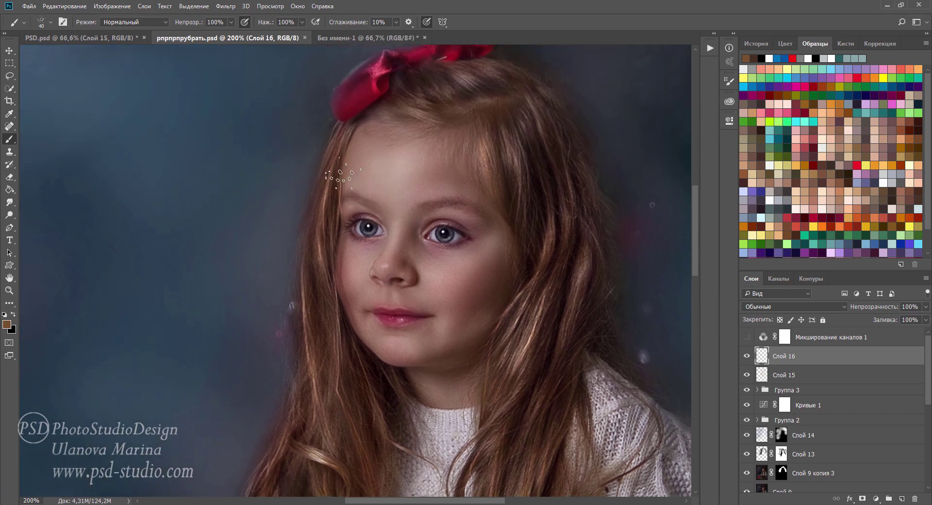
- Shrink the brush, sample hair tones, and paint darker strands near the forehead and left hair edge
key(bracketleft)
alt+click(471, 79)
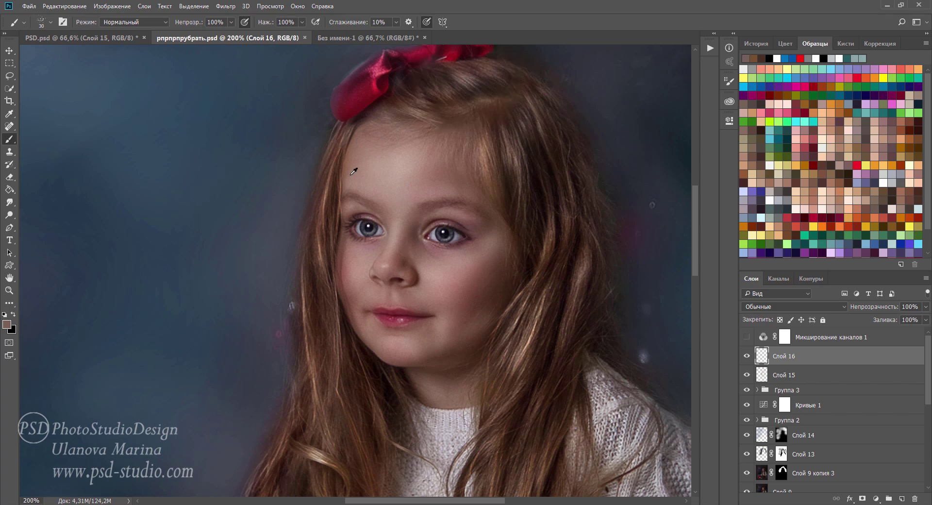
shift+click(322, 188)
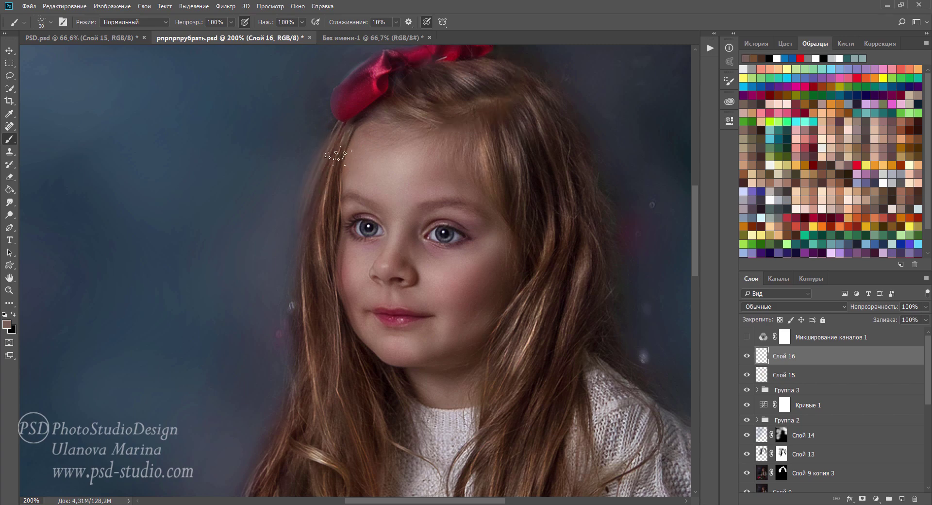
key(bracketleft)
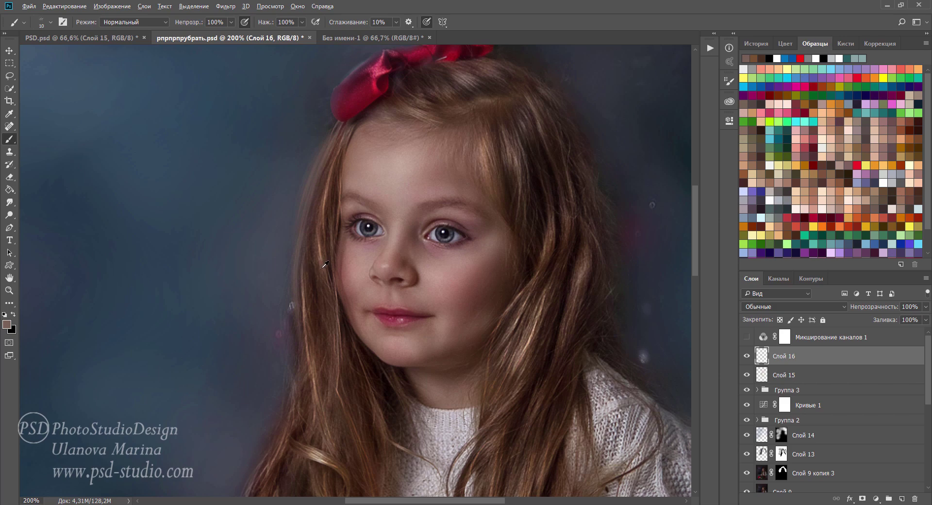
alt+click(315, 280)
drag(340, 131, 306, 216)
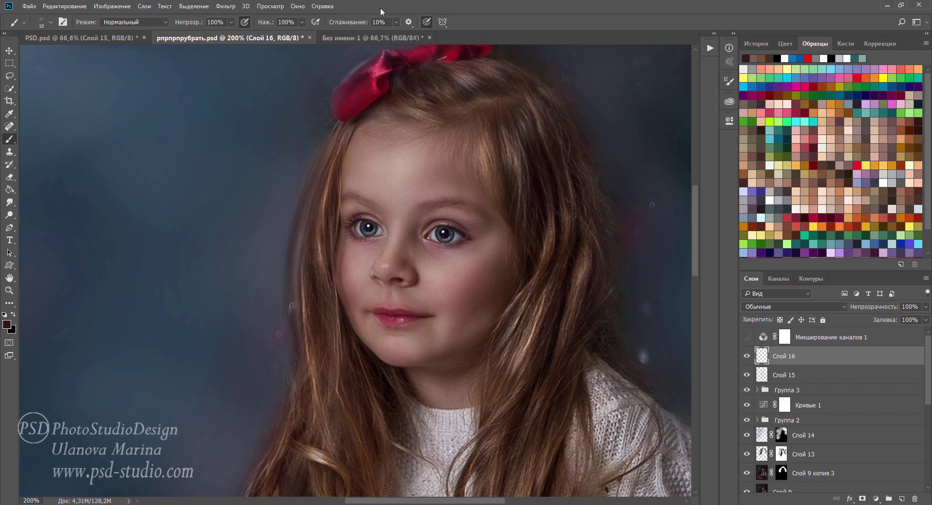
- Set smoothing to 0% and paint lighter strands lower on the left hair edge and beside the cheek
drag(359, 25, 346, 25)
drag(301, 263, 302, 347)
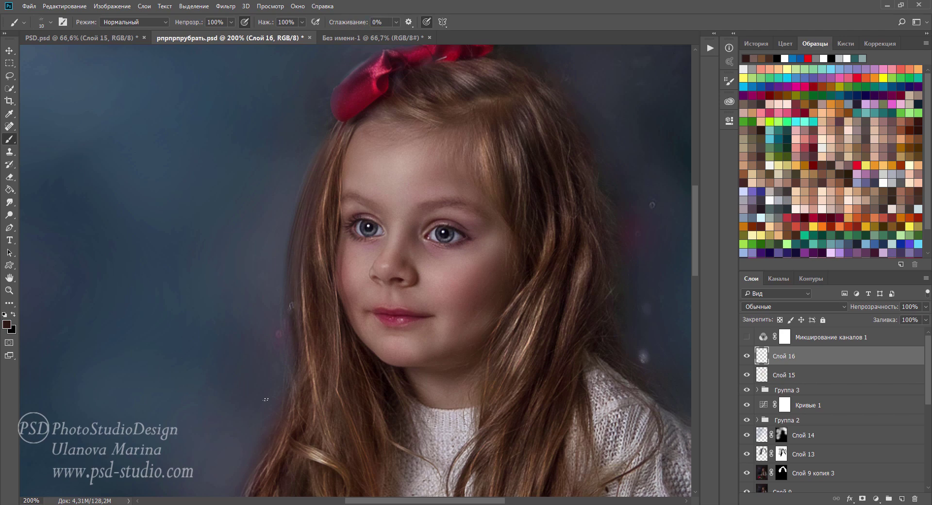
alt+click(534, 340)
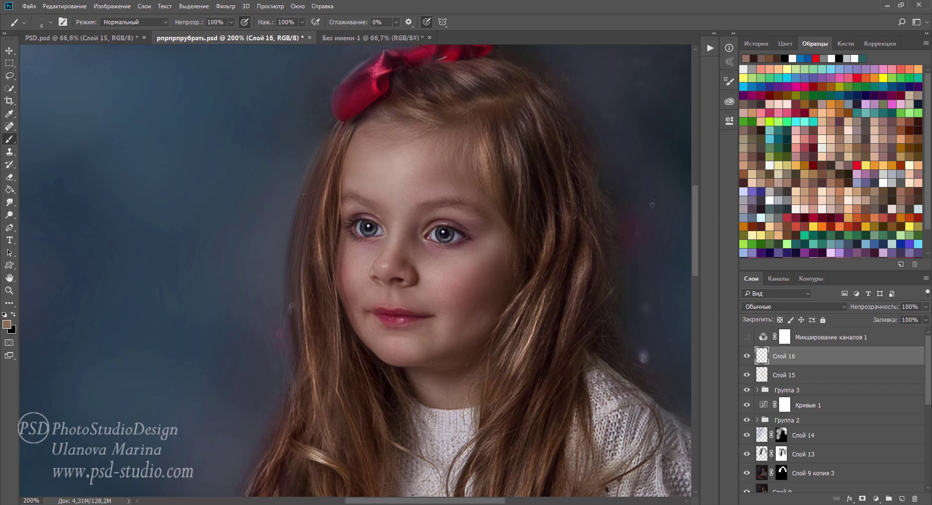
drag(290, 304, 290, 370)
drag(299, 302, 298, 374)
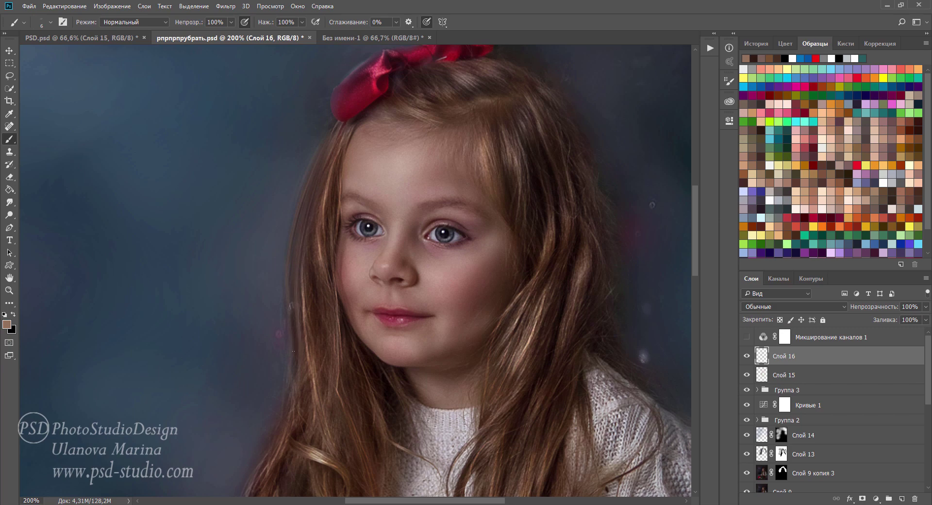
drag(311, 229, 321, 172)
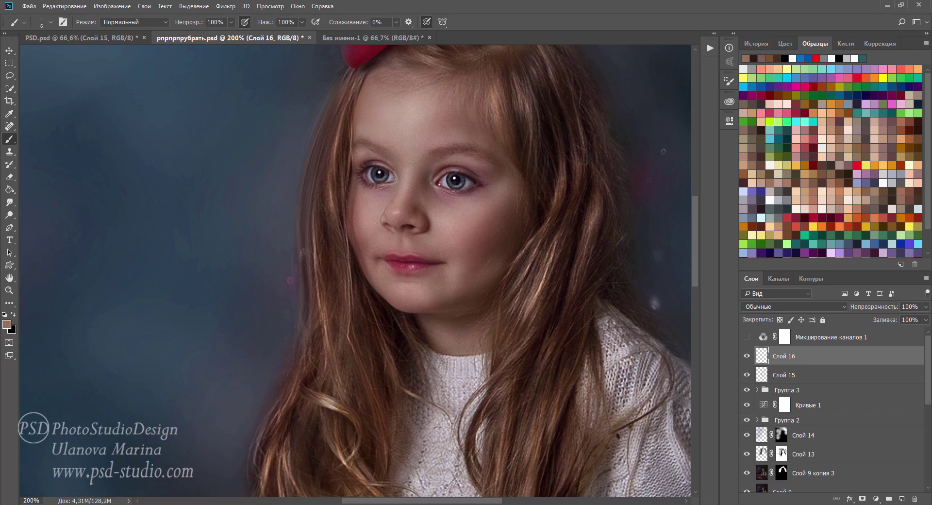
drag(336, 85, 312, 133)
- Compare against an earlier Brush history step, redo the strokes, and pan down to the sweater
click(758, 44)
click(805, 98)
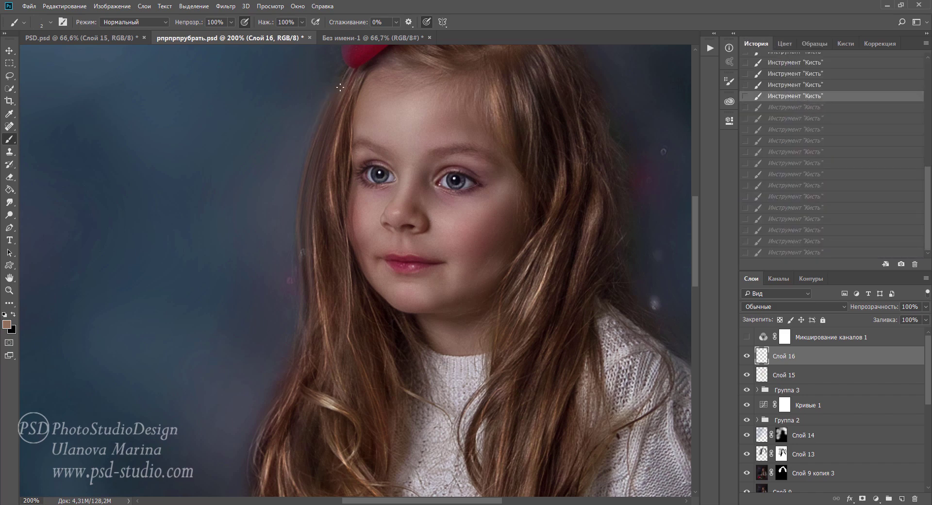
key(ctrl+shift+z)
key(ctrl+shift+z)
key(ctrl+shift+z)
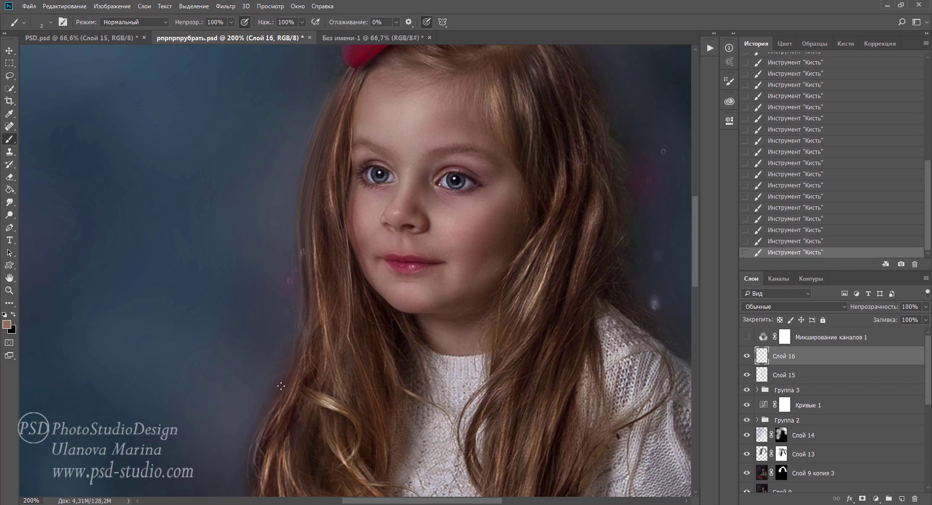
drag(281, 386, 290, 264)
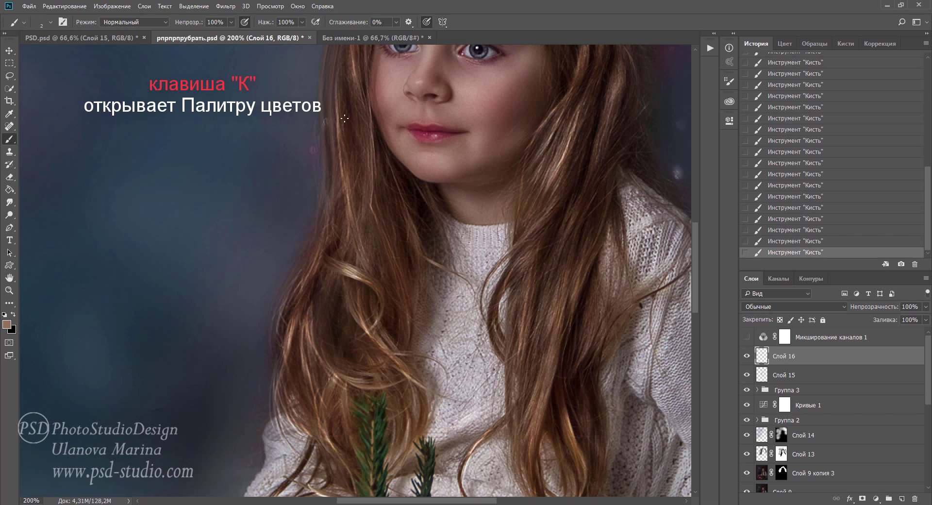
- Sample hair colours and set the foreground colour to pale pink ead3c9
key(k)
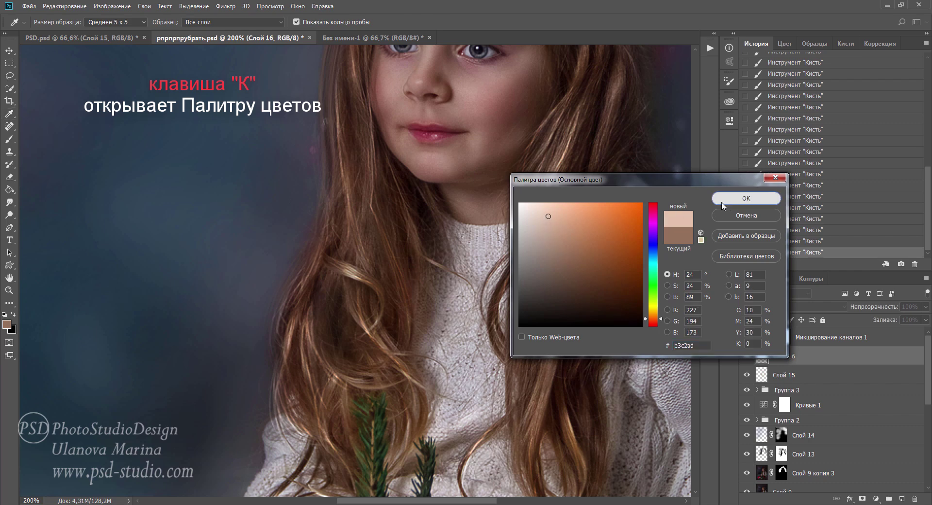
click(743, 198)
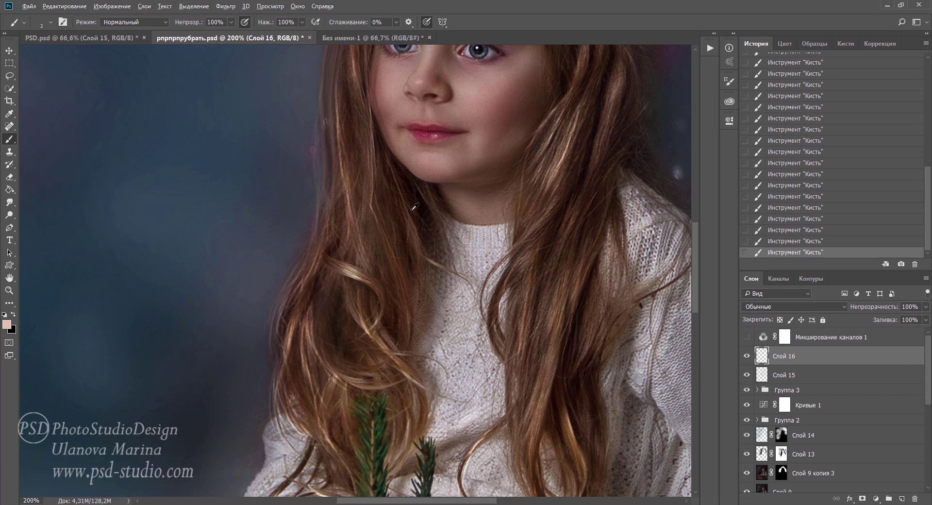
alt+click(367, 160)
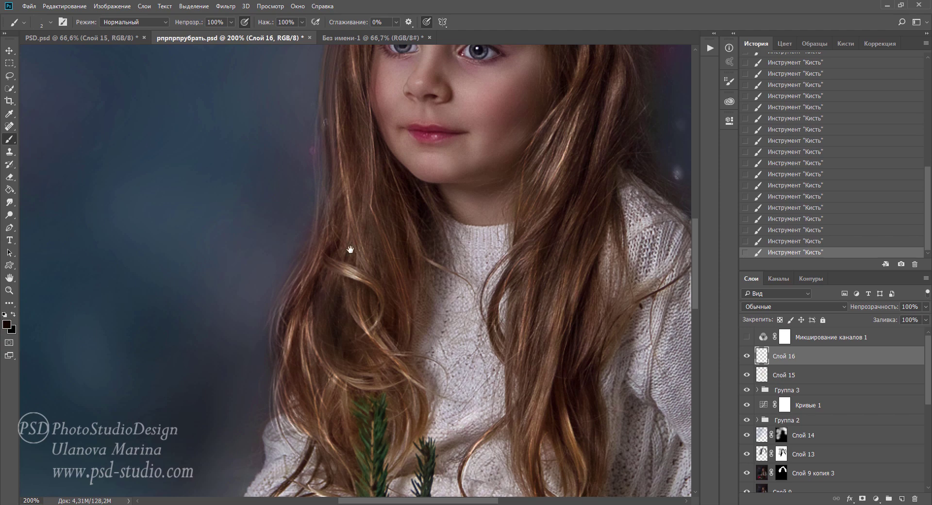
scroll(316, 329, up, 5)
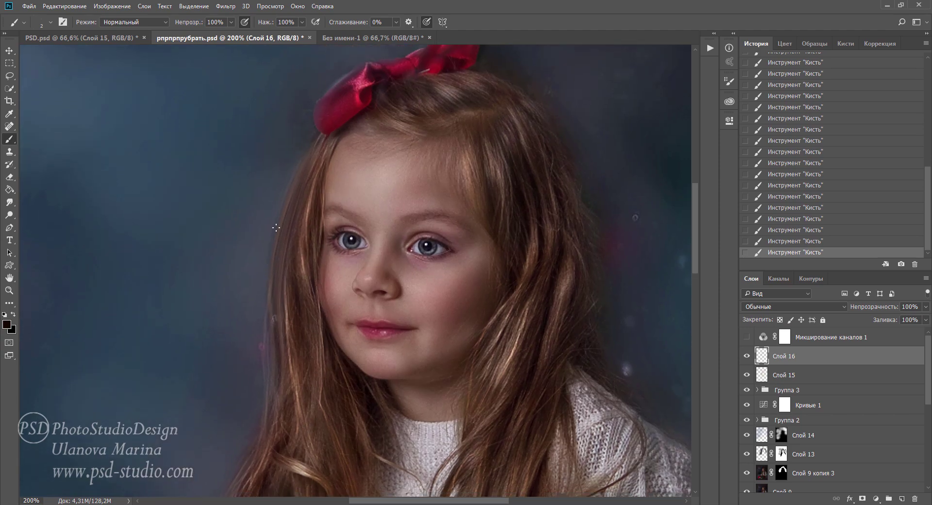
alt+click(305, 195)
click(7, 324)
click(536, 213)
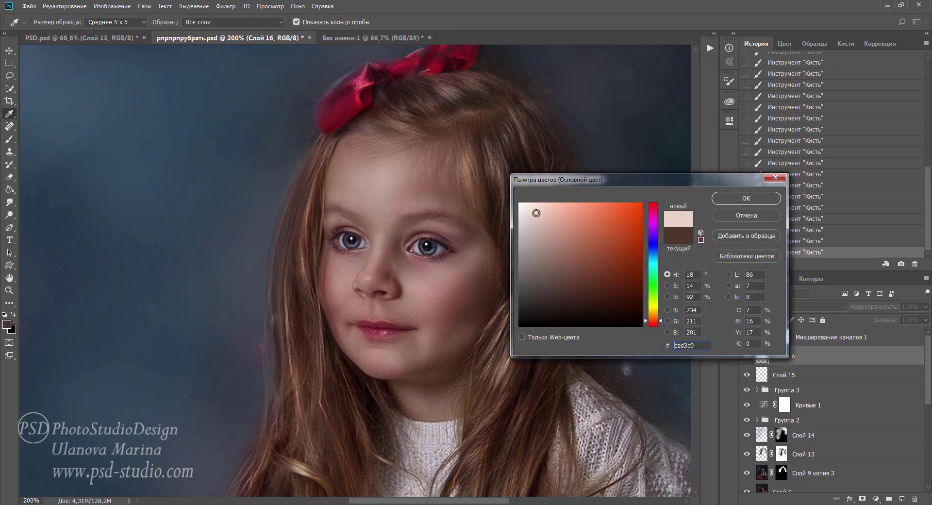
click(716, 199)
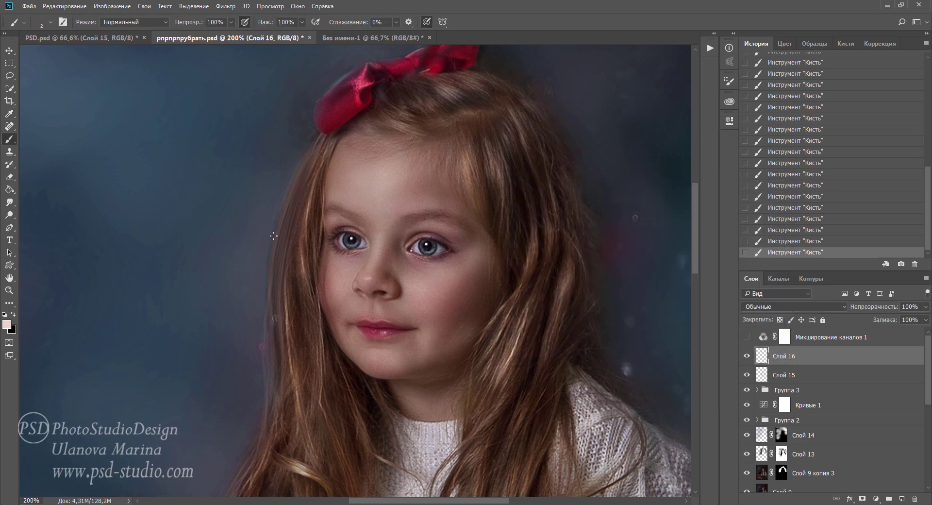
- Shrink the brush to 1 px, review recent strokes with undo, and bring up the brush presets
key(bracketleft)
click(793, 175)
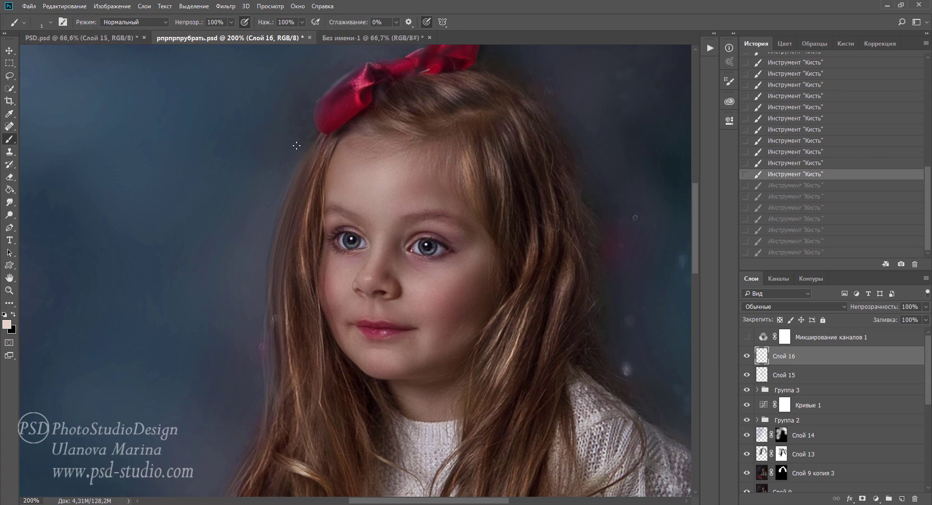
key(ctrl+z)
key(ctrl+z)
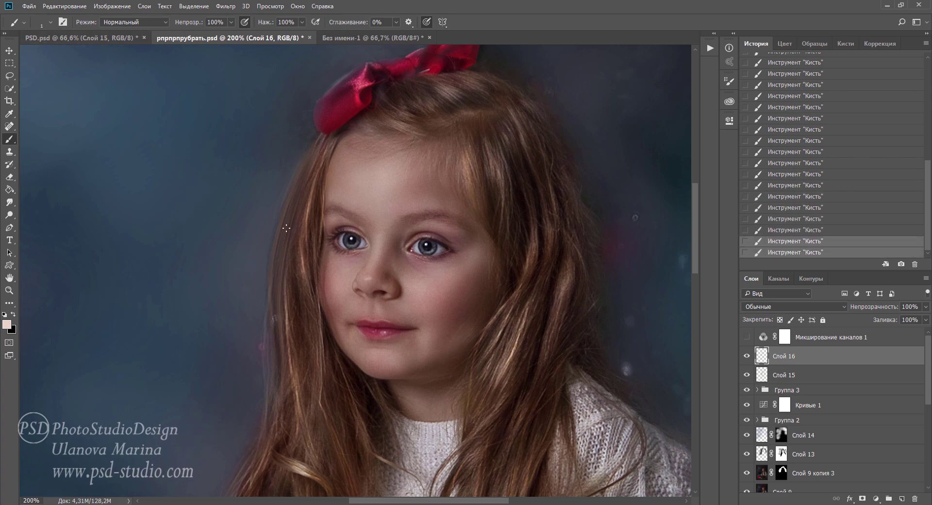
key(ctrl+z)
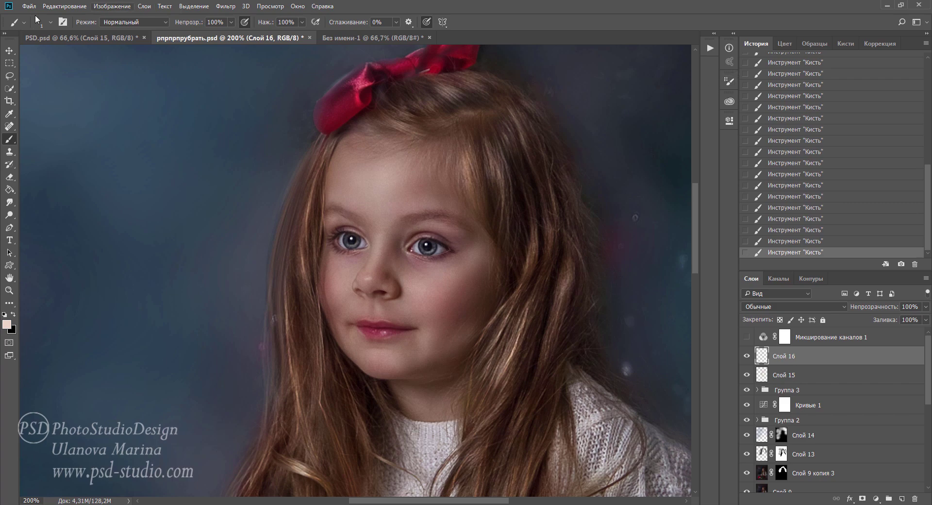
click(49, 22)
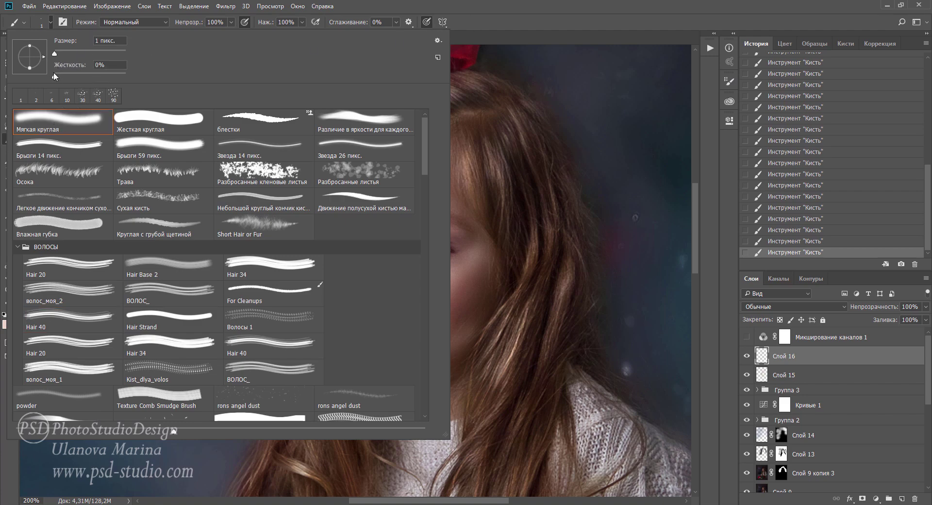
- Paint thin light stray strands along the left and right edges of the hair
click(459, 19)
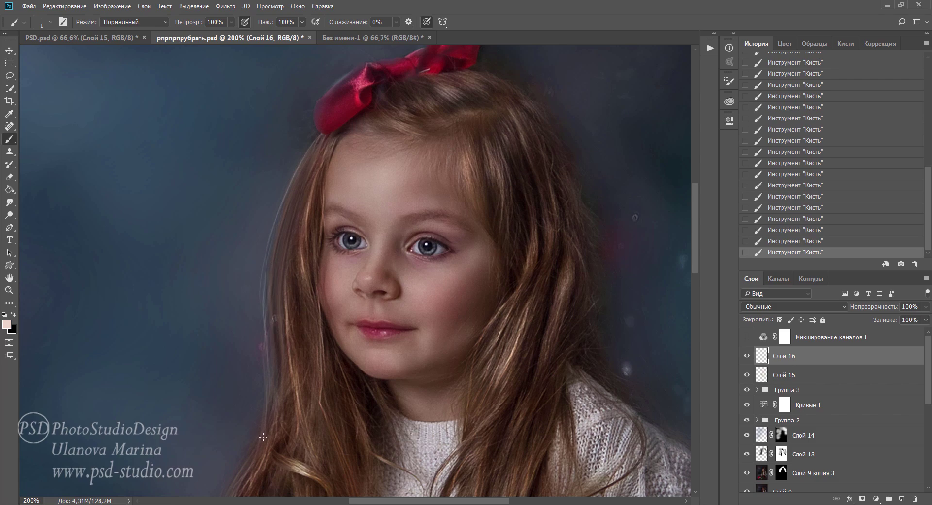
drag(291, 304, 309, 146)
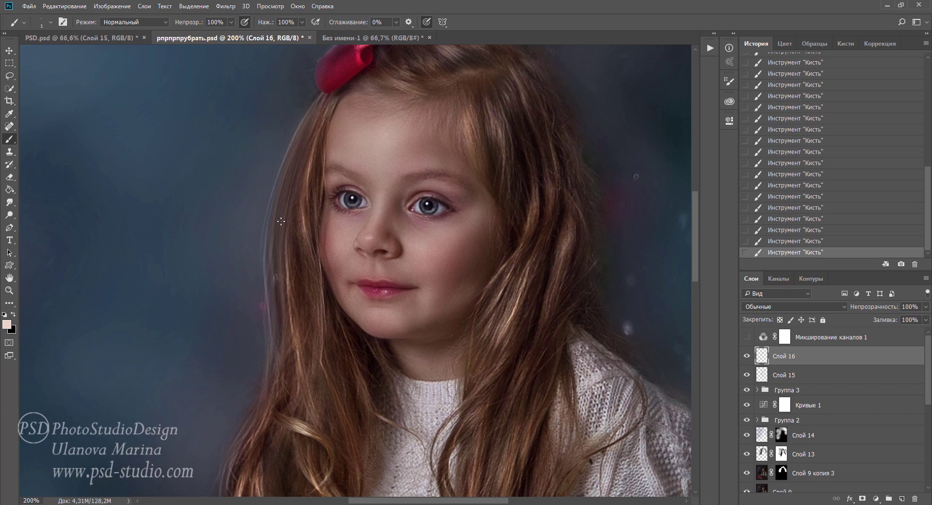
drag(275, 194, 273, 317)
drag(285, 368, 297, 252)
drag(233, 350, 234, 368)
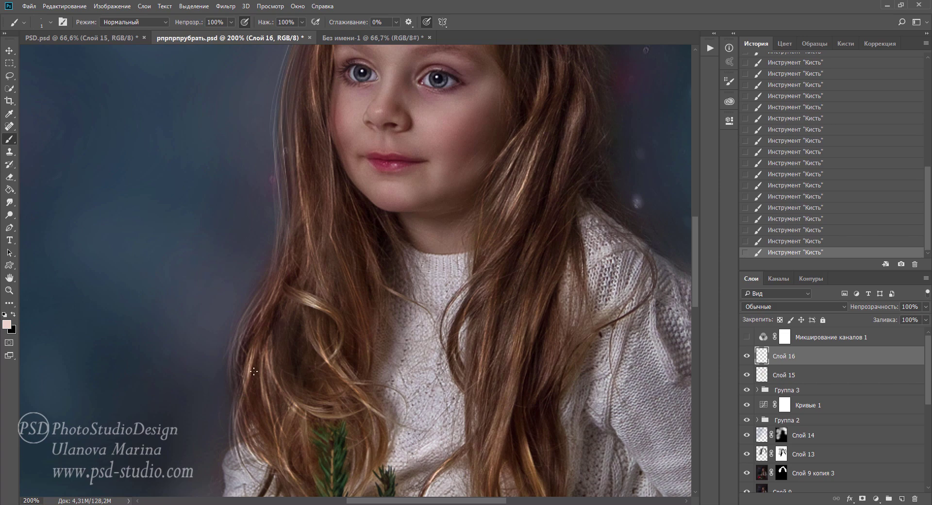
drag(483, 215, 432, 308)
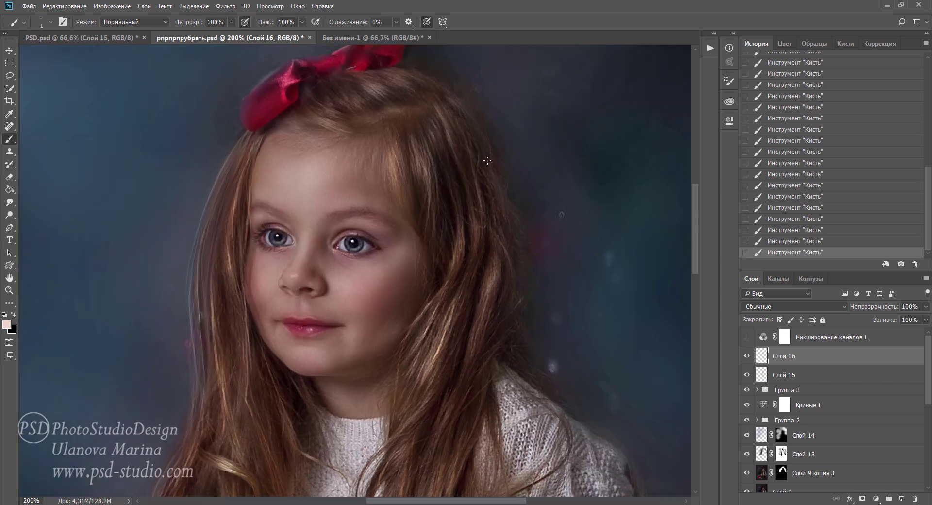
drag(505, 190, 507, 236)
drag(533, 369, 533, 387)
- Undo and redo strokes via History, then paint faint strands down toward the shoulder
click(784, 176)
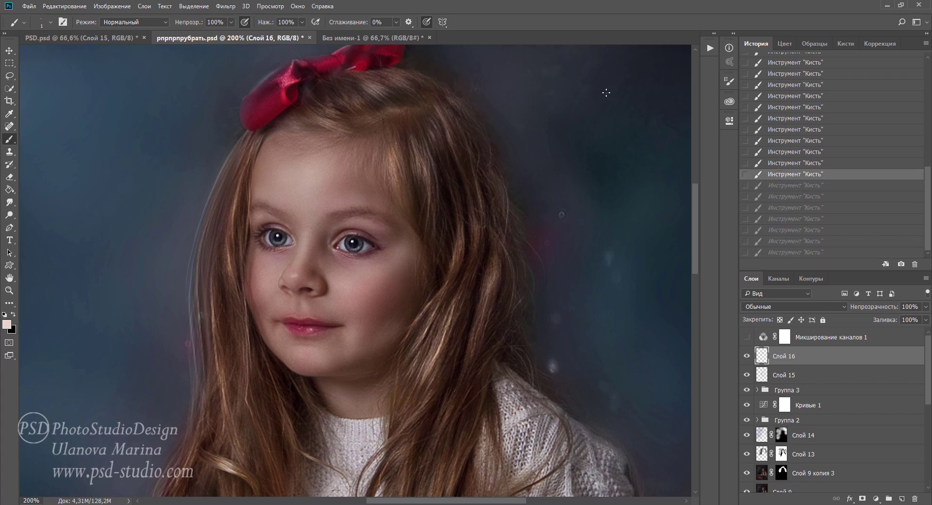
click(781, 221)
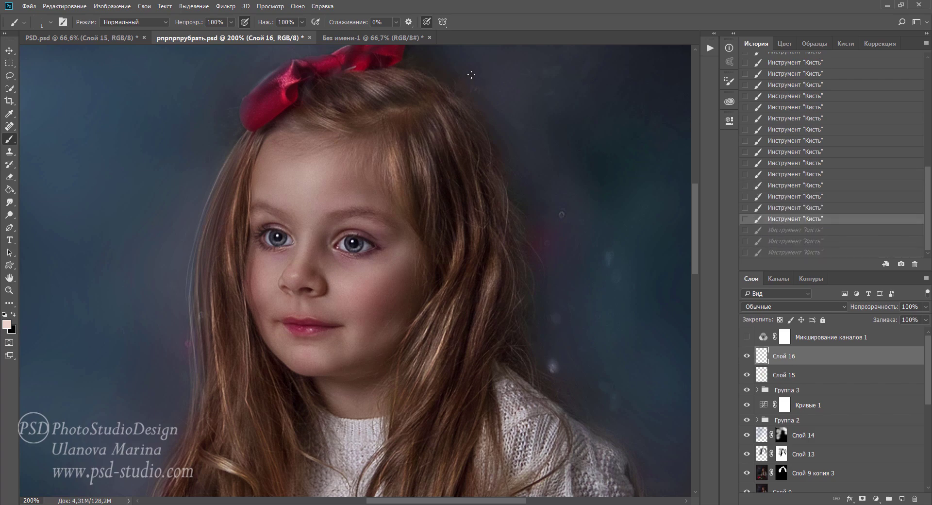
key(ctrl+shift+z)
key(ctrl+shift+z)
key(ctrl+shift+z)
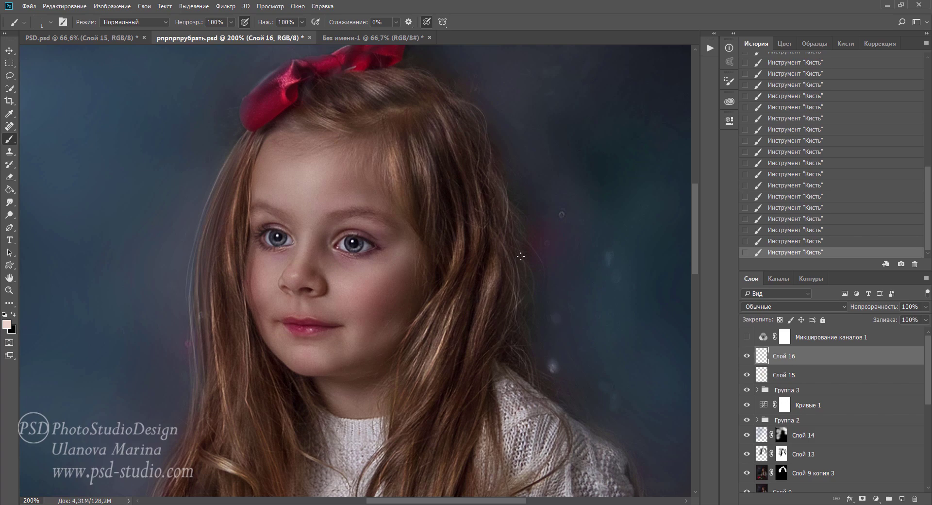
drag(536, 358, 536, 389)
drag(527, 347, 518, 376)
scroll(437, 316, down, 3)
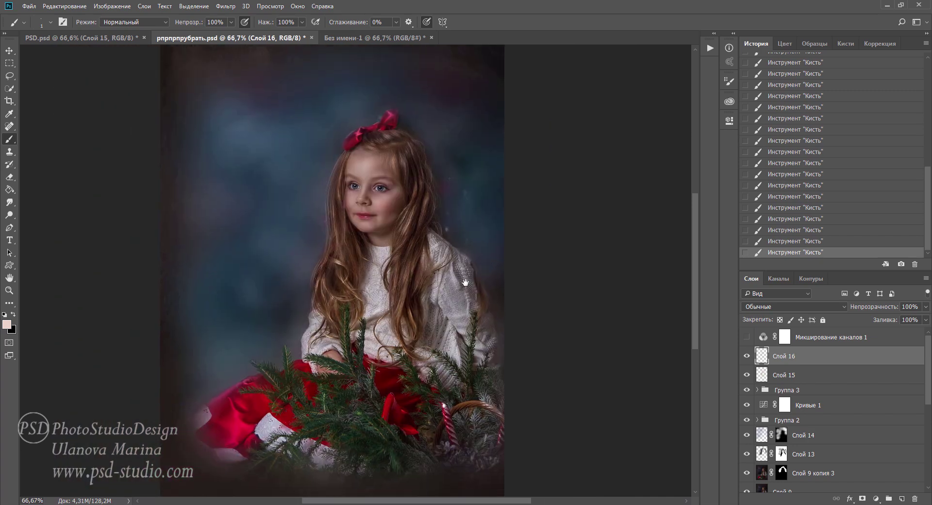
- Add a layer mask to Слой 16 and adjust the brush hardness
scroll(409, 247, up, 1)
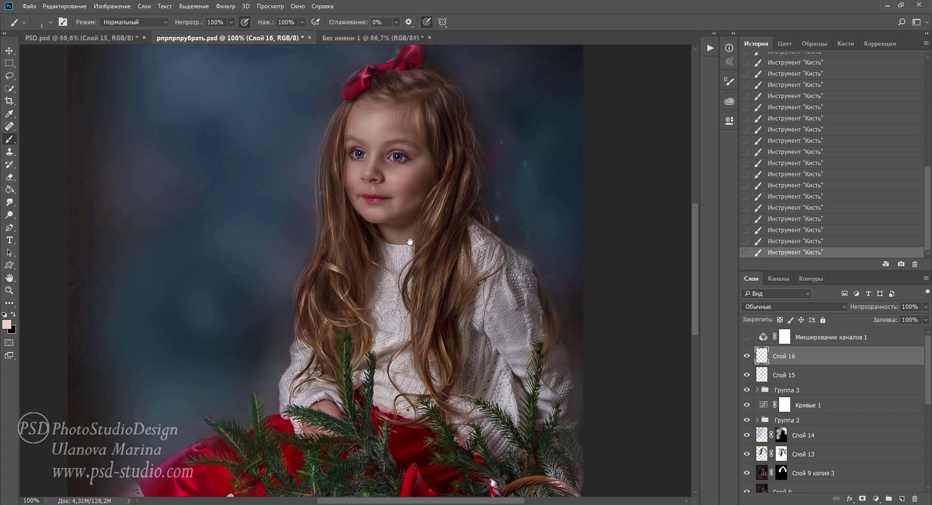
click(859, 497)
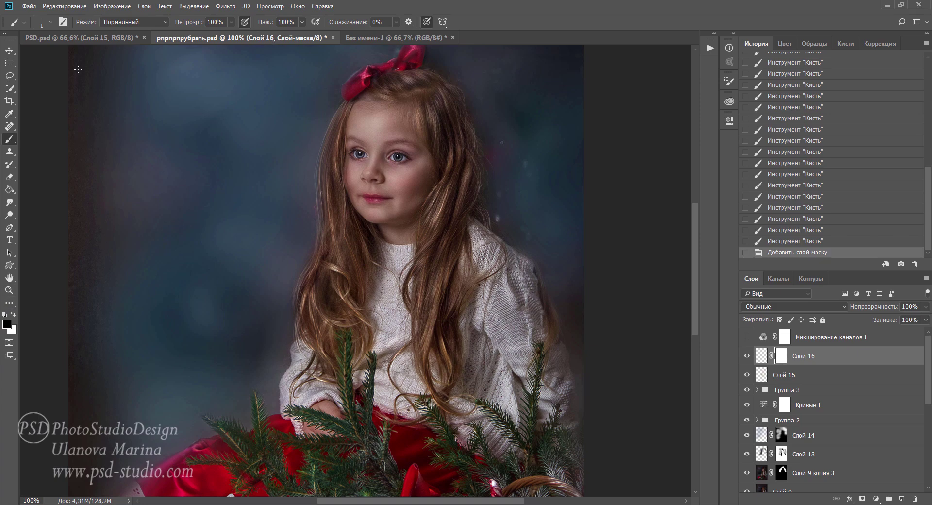
click(51, 22)
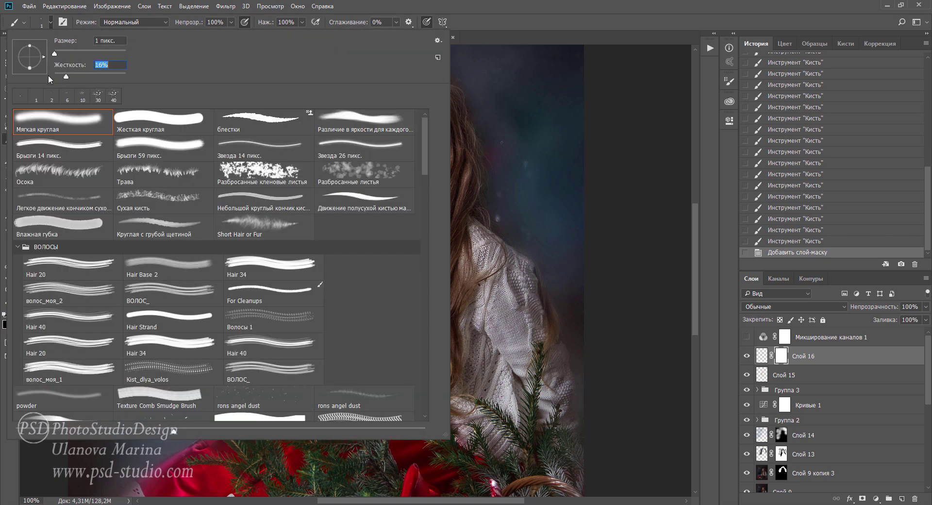
key(Return)
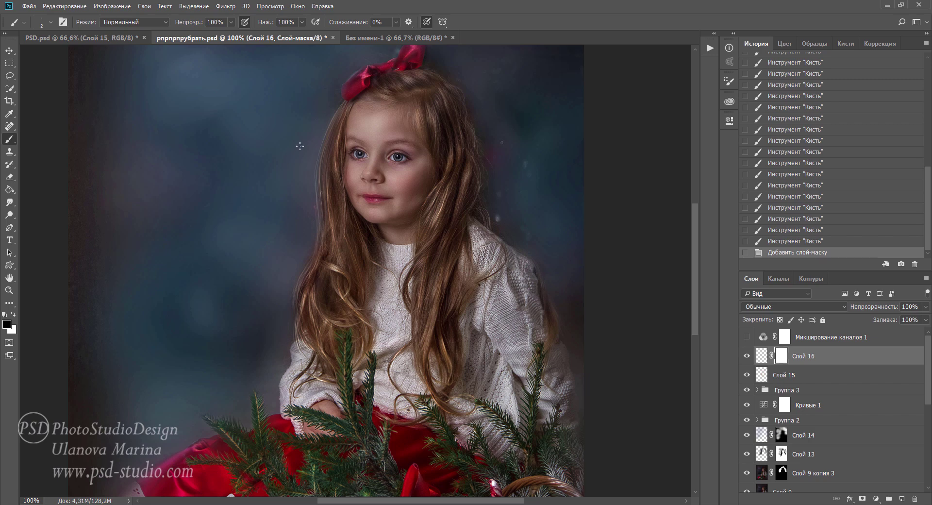
- Paint black on the mask to hide stray strand bits near the bow
click(335, 103)
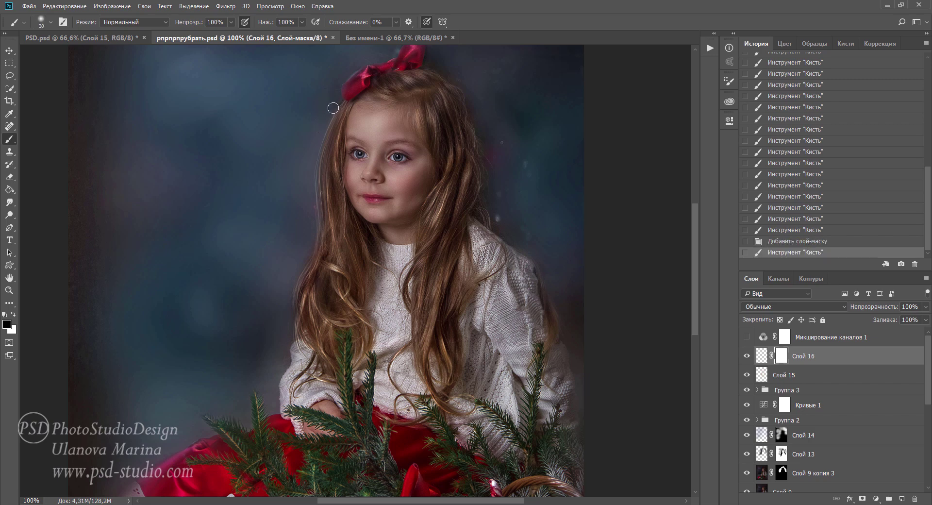
click(339, 103)
drag(341, 103, 310, 160)
mouse_move(334, 108)
mouse_down()
mouse_move(313, 158)
mouse_move(312, 195)
mouse_move(334, 104)
mouse_up()
mouse_move(334, 105)
mouse_down()
mouse_move(312, 194)
mouse_move(312, 184)
mouse_up()
- Mask out more painted strands along the hair edge, then view the whole portrait
drag(335, 104, 312, 177)
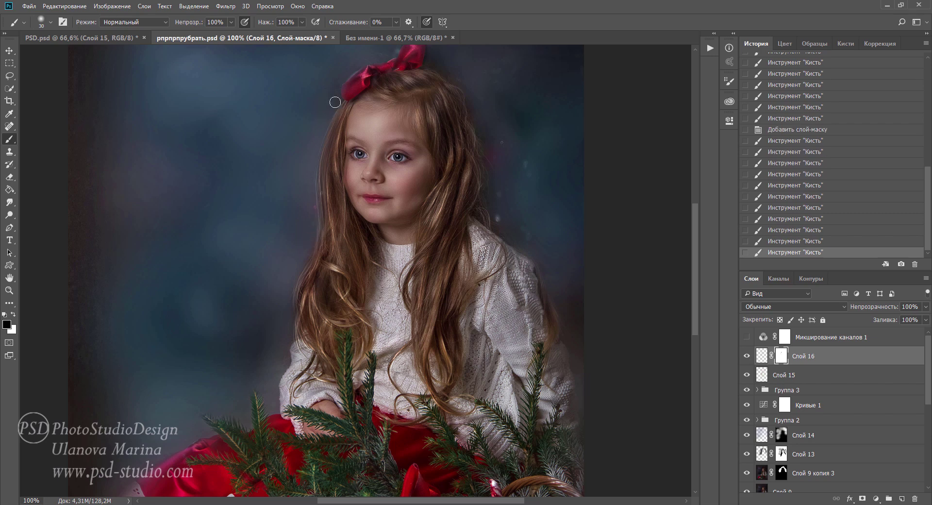
drag(333, 100, 311, 170)
mouse_move(334, 102)
mouse_down()
mouse_move(309, 172)
mouse_move(305, 234)
mouse_up()
mouse_move(307, 194)
mouse_down()
mouse_move(306, 258)
mouse_move(311, 204)
mouse_up()
mouse_move(311, 204)
mouse_down()
mouse_move(310, 237)
mouse_move(314, 189)
mouse_up()
key(ctrl+minus)
drag(416, 260, 517, 199)
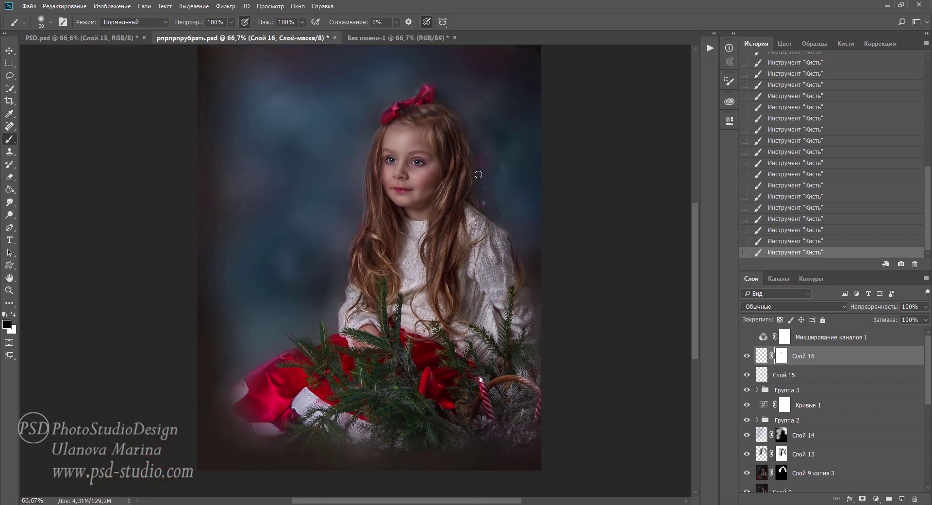